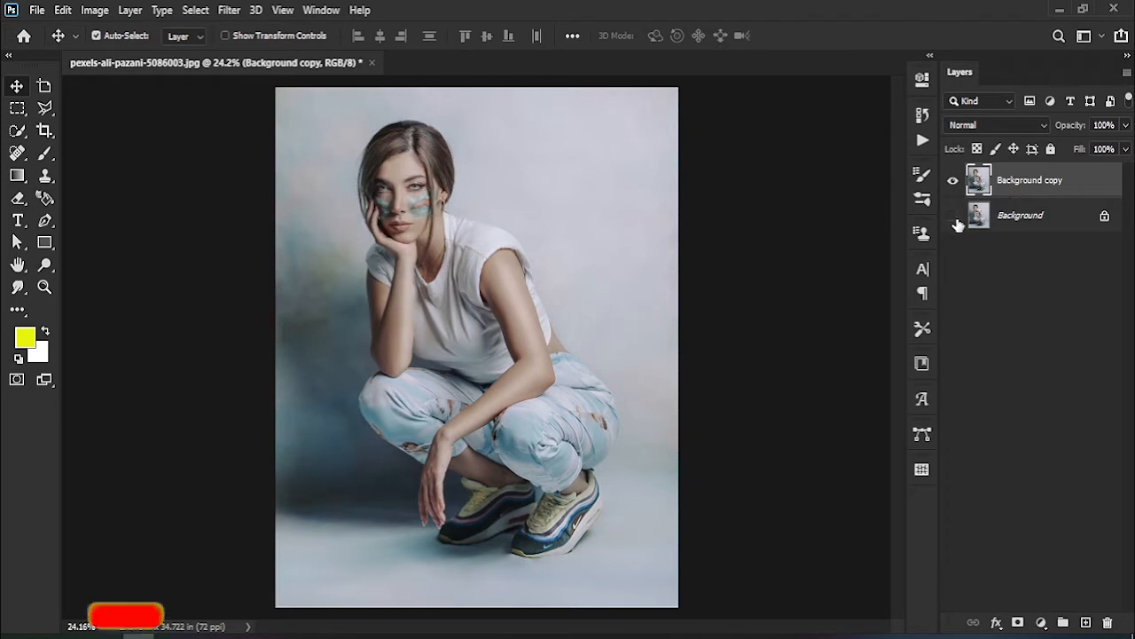
Select the woman with Select Subject and add the front shoe's missing white sole to the selection
click(16, 130)
click(497, 38)
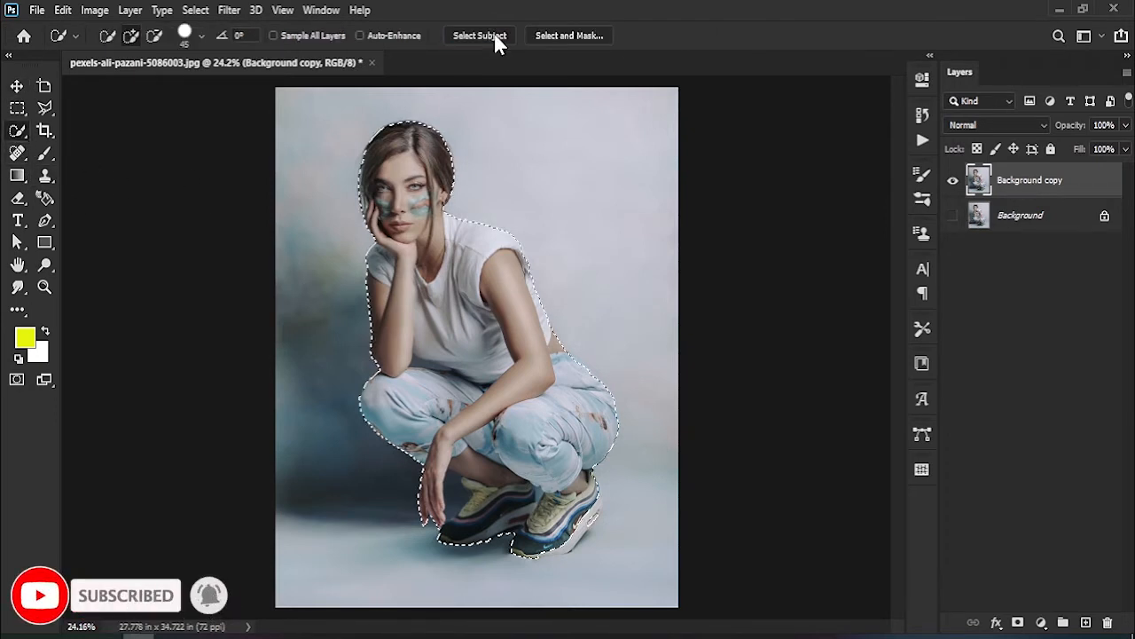
key(z)
drag(532, 515, 639, 612)
drag(643, 559, 612, 448)
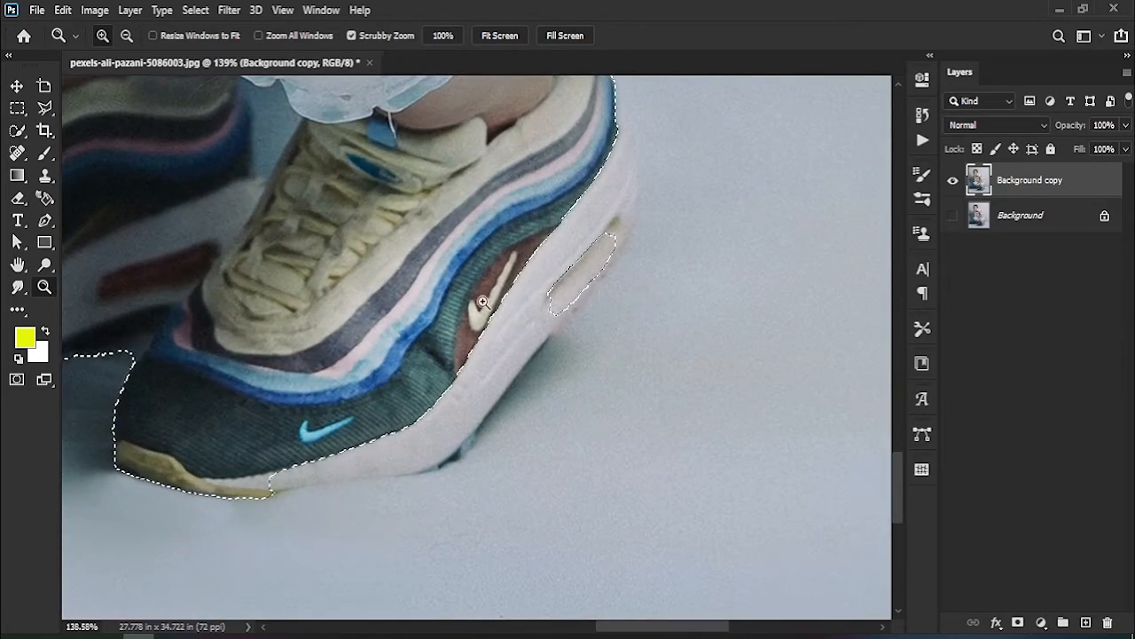
click(17, 130)
mouse_move(533, 266)
mouse_down()
mouse_move(562, 198)
mouse_move(593, 187)
mouse_move(603, 169)
mouse_move(456, 338)
mouse_move(278, 456)
mouse_up()
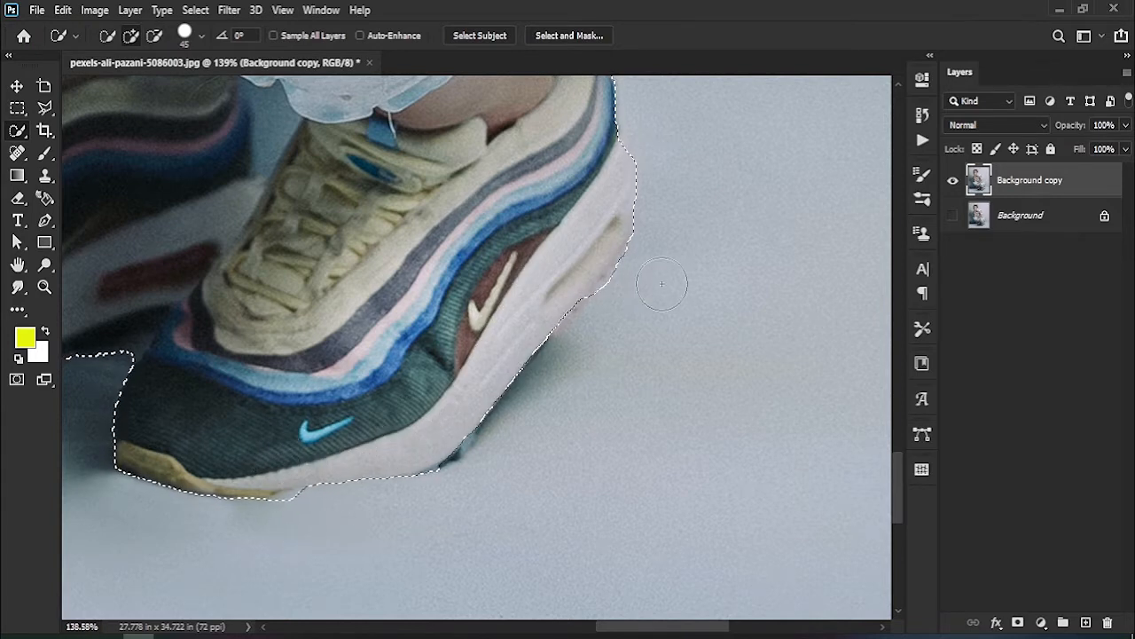
Subtract the dark gap between the hanging hand and the rear shoe from the selection
drag(140, 297, 340, 348)
mouse_move(221, 297)
mouse_down()
mouse_move(609, 331)
mouse_move(621, 348)
mouse_up()
mouse_move(397, 453)
mouse_down()
mouse_move(434, 420)
mouse_move(377, 451)
mouse_up()
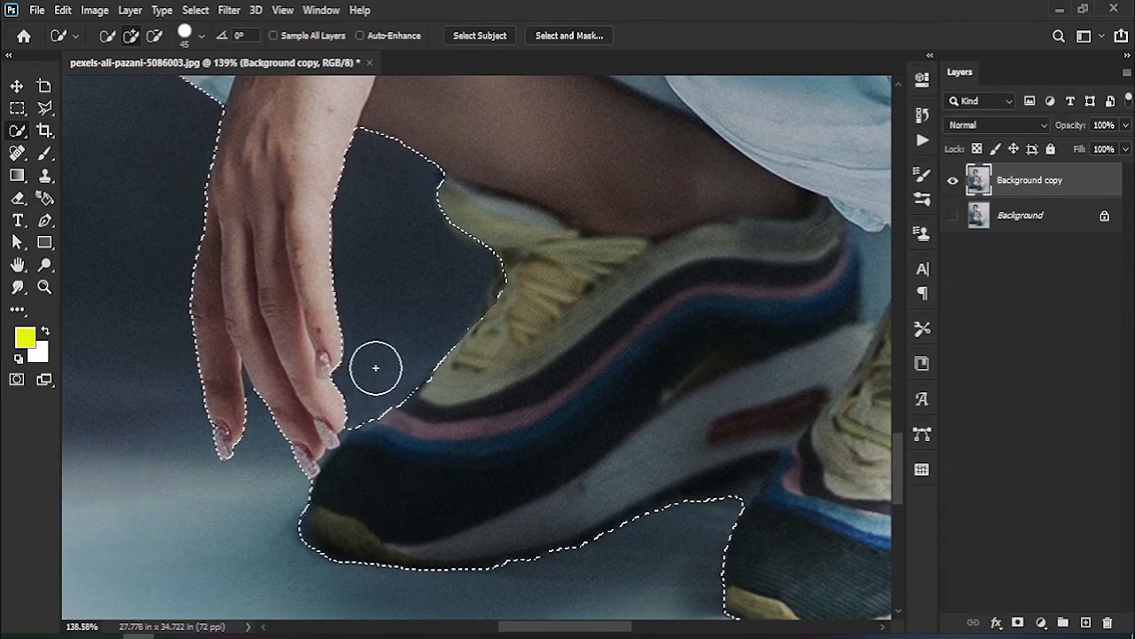
Open the selection in Select and Mask and preview it as a red overlay on masked areas at 100% opacity
key(z)
drag(367, 345, 286, 339)
drag(269, 187, 383, 413)
key(w)
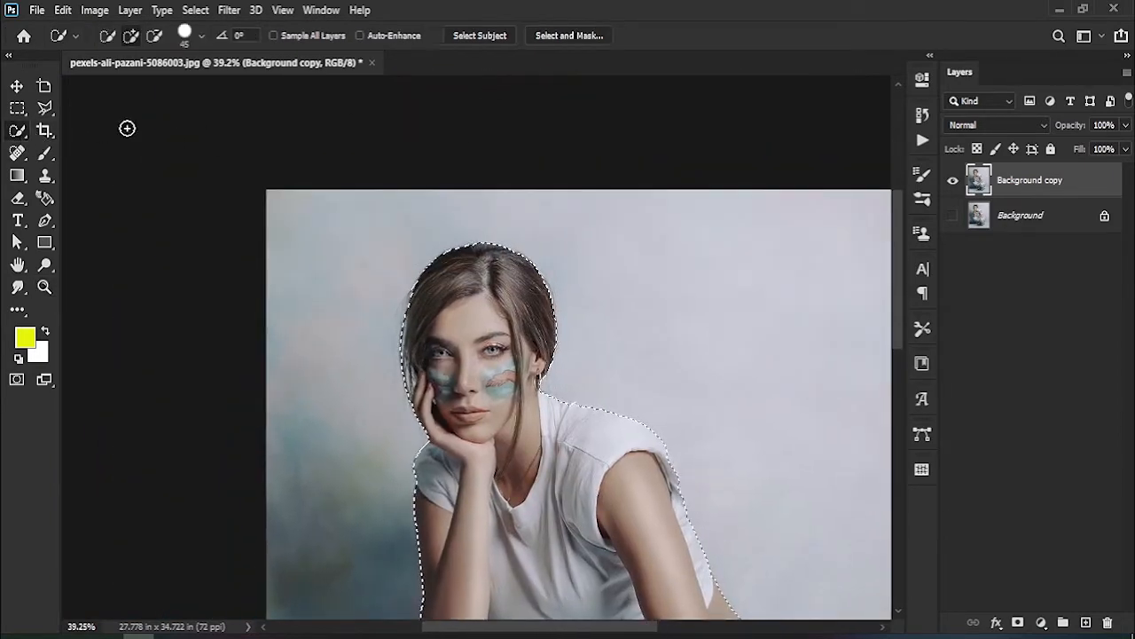
click(569, 37)
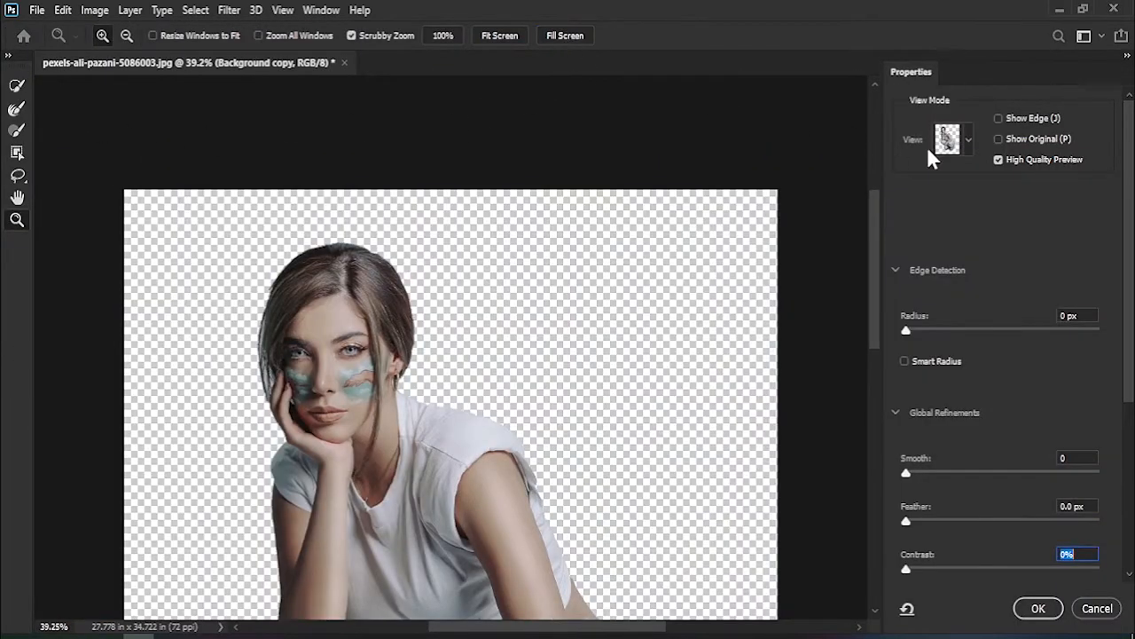
click(969, 139)
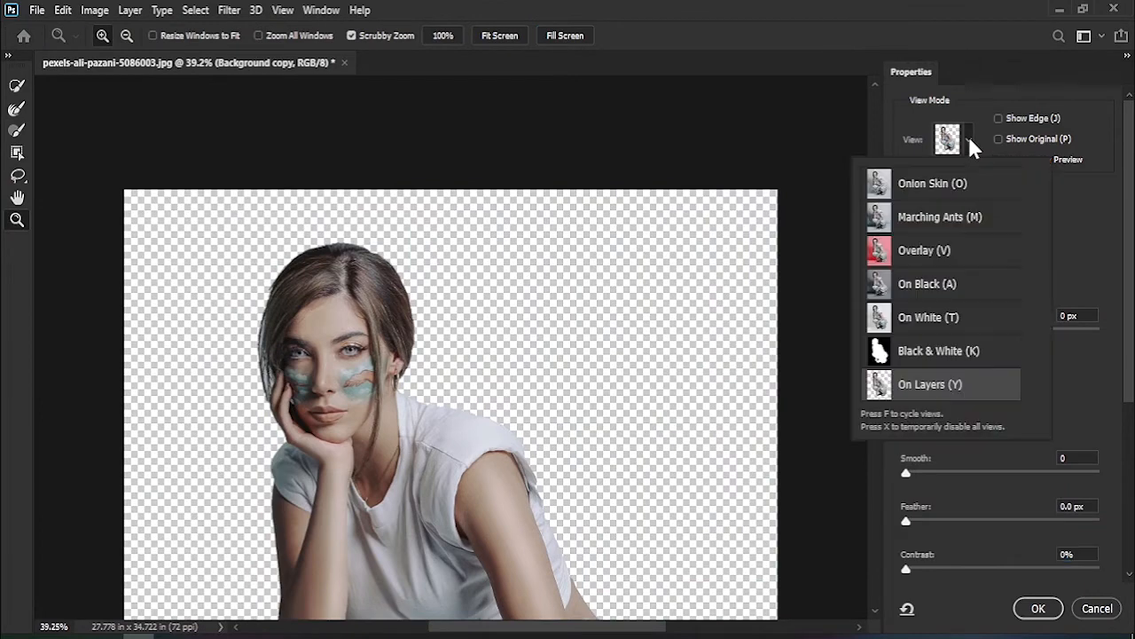
click(1064, 238)
click(968, 139)
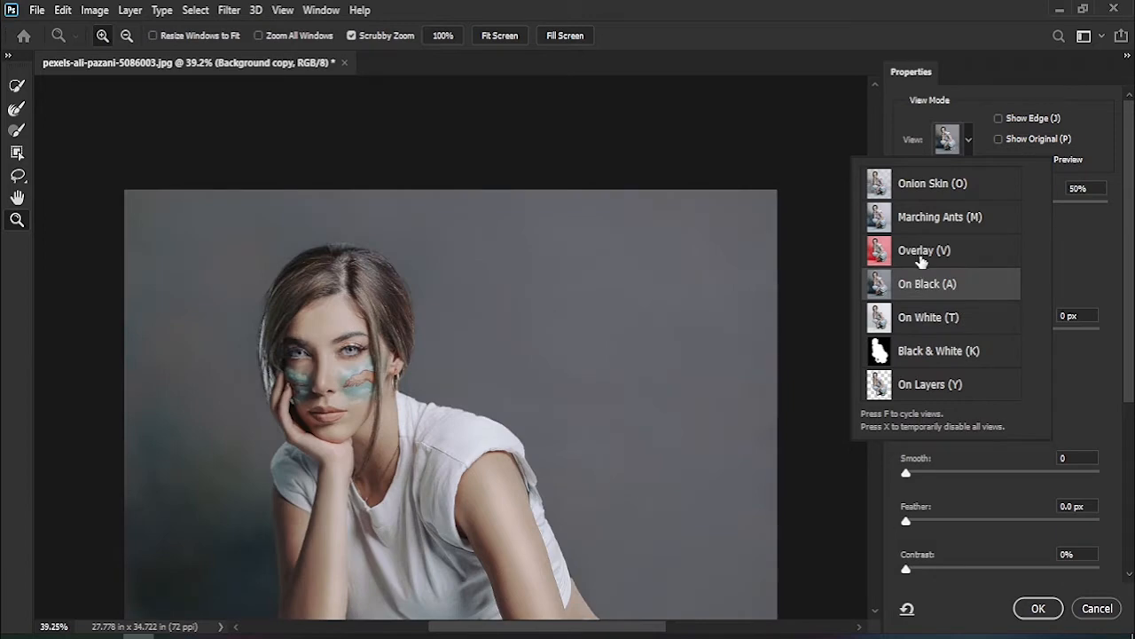
click(1099, 276)
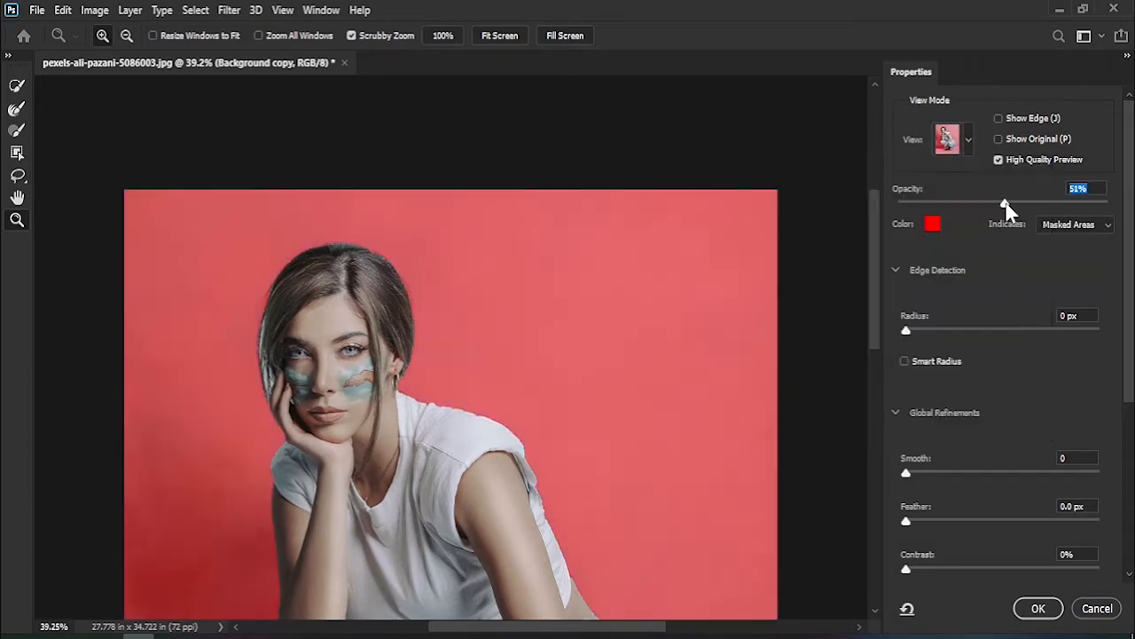
drag(1005, 205, 1109, 206)
Refine the selection edge along the loose hair strands beside the woman's face and hand with the Refine Edge Brush
drag(247, 361, 358, 436)
key(r)
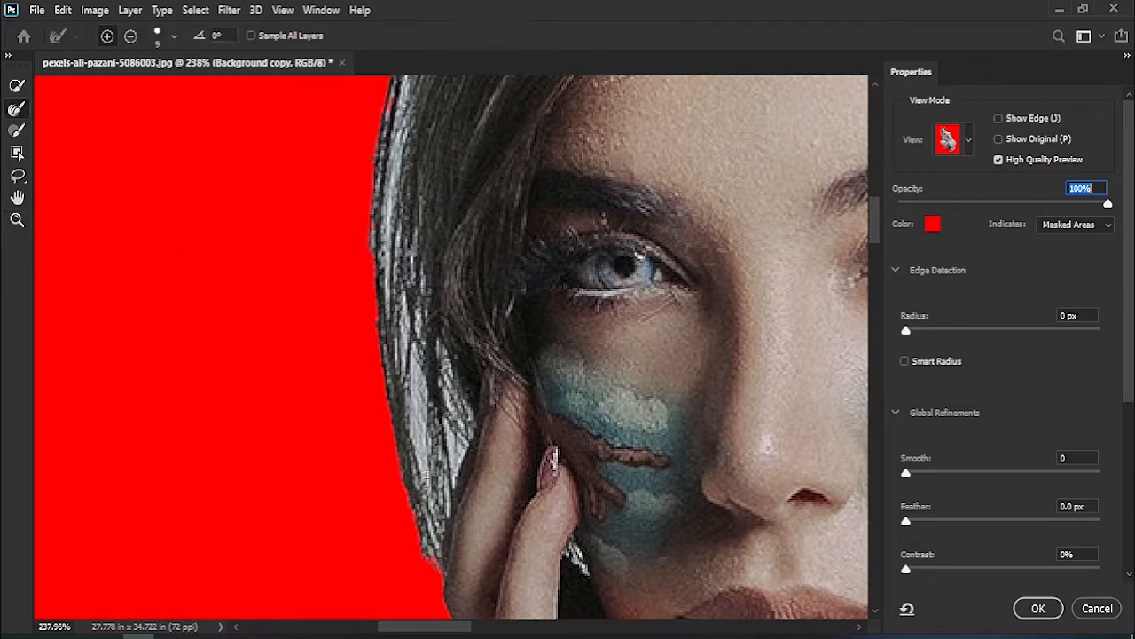
mouse_move(413, 404)
mouse_down()
mouse_move(415, 367)
mouse_move(427, 456)
mouse_move(450, 478)
mouse_move(462, 425)
mouse_move(447, 372)
mouse_move(433, 515)
mouse_move(427, 444)
mouse_move(431, 523)
mouse_up()
scroll(401, 321, up, 3)
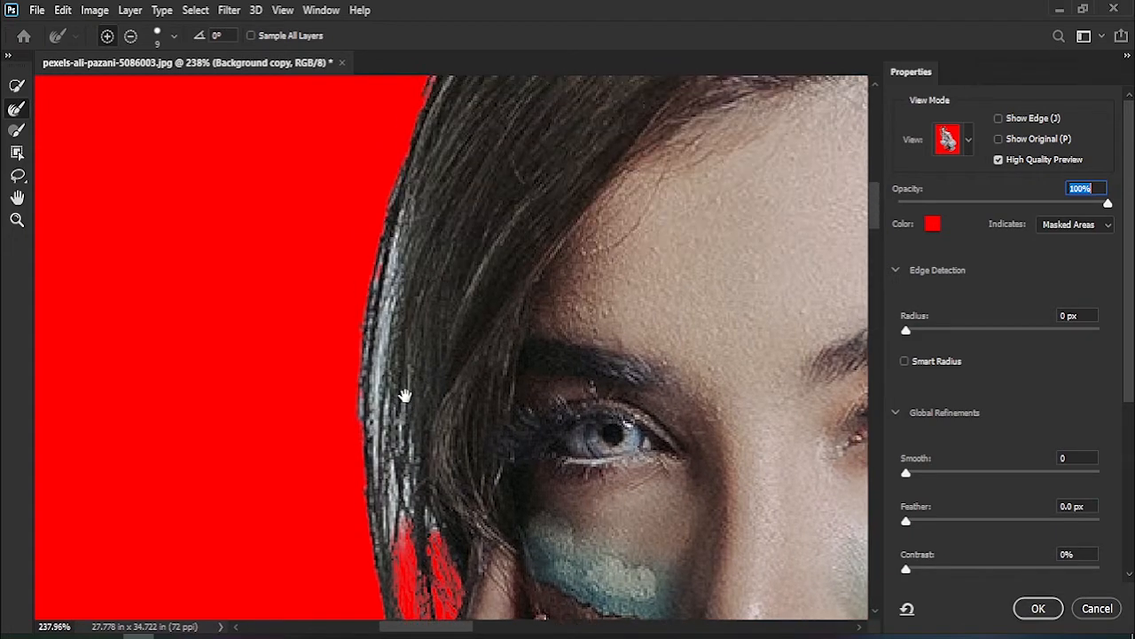
mouse_move(399, 216)
mouse_down()
mouse_move(377, 390)
mouse_move(378, 487)
mouse_move(397, 533)
mouse_move(400, 423)
mouse_move(426, 532)
mouse_move(302, 291)
mouse_up()
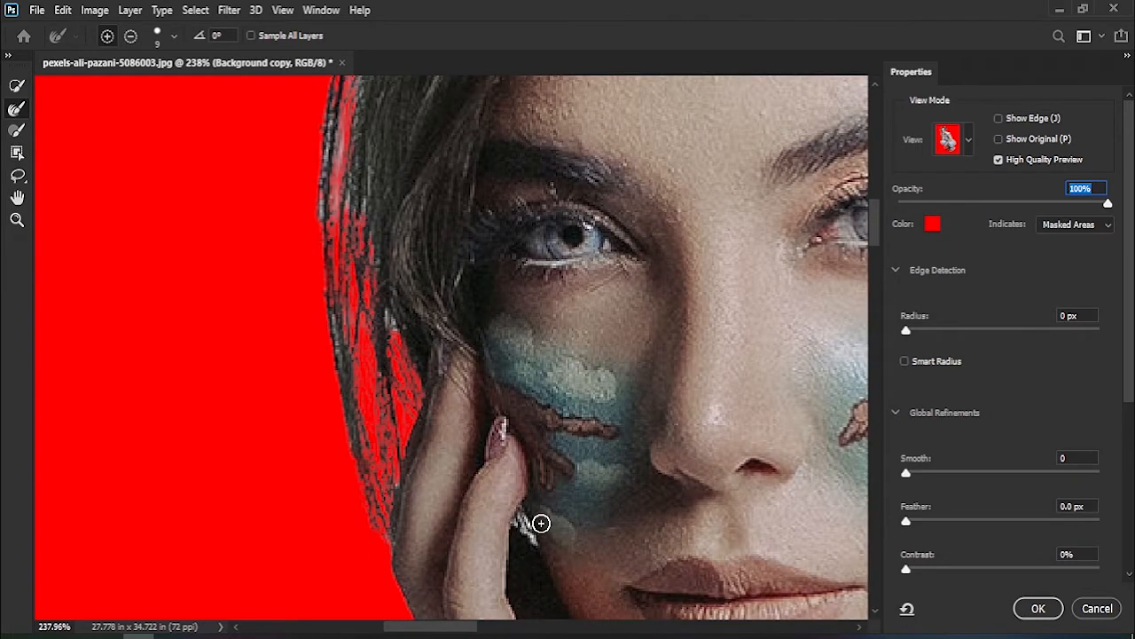
mouse_move(334, 327)
mouse_down()
mouse_move(348, 415)
mouse_move(393, 475)
mouse_move(383, 469)
mouse_up()
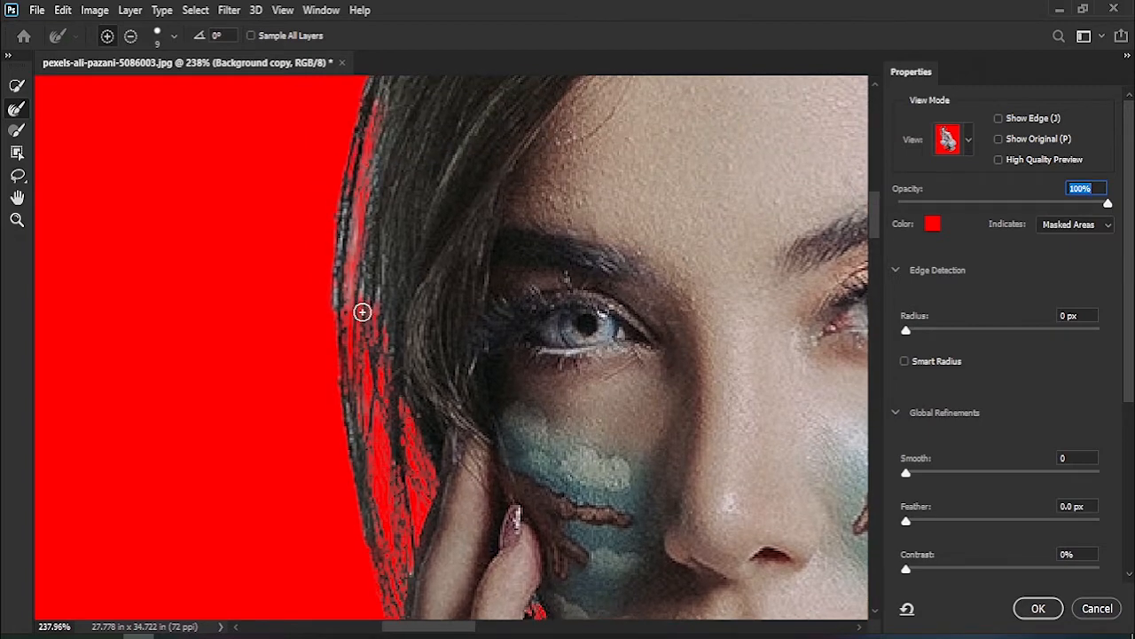
drag(336, 284, 328, 344)
mouse_move(362, 224)
mouse_down()
mouse_move(354, 396)
mouse_move(346, 373)
mouse_up()
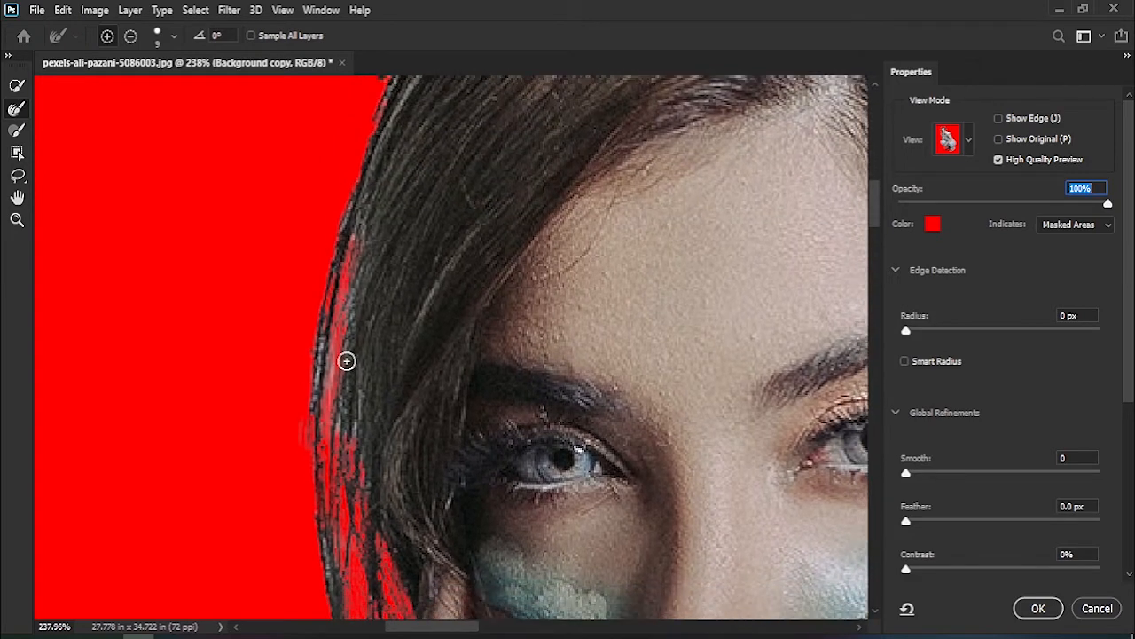
Try Smooth 19 and Contrast 12% on the selection edge, and set both back to 0
drag(927, 479, 940, 479)
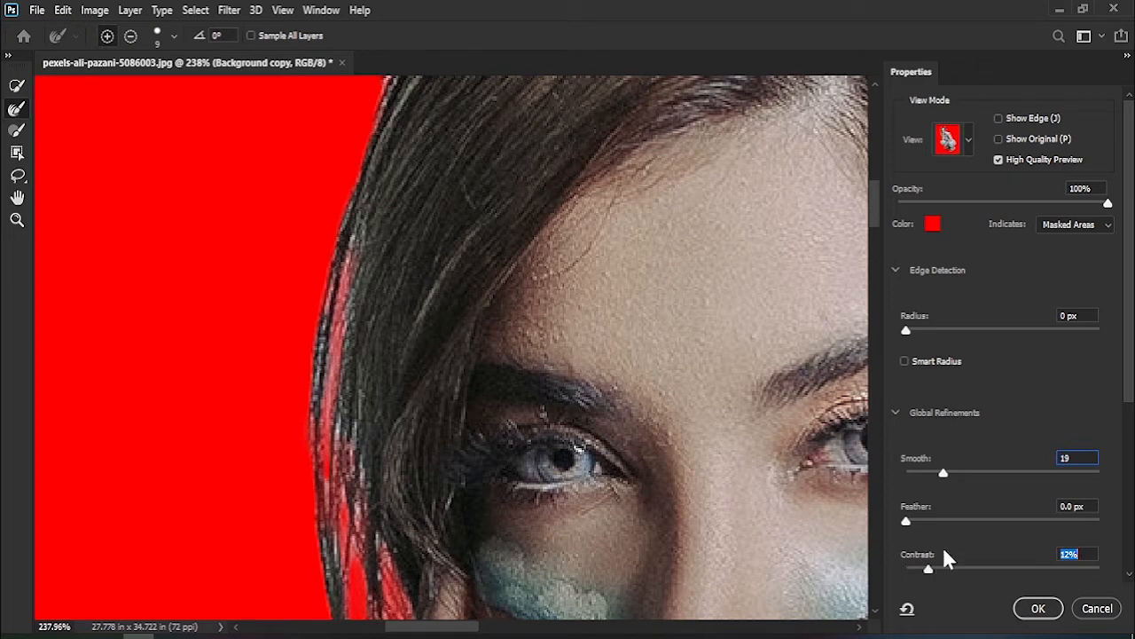
scroll(954, 434, down, 3)
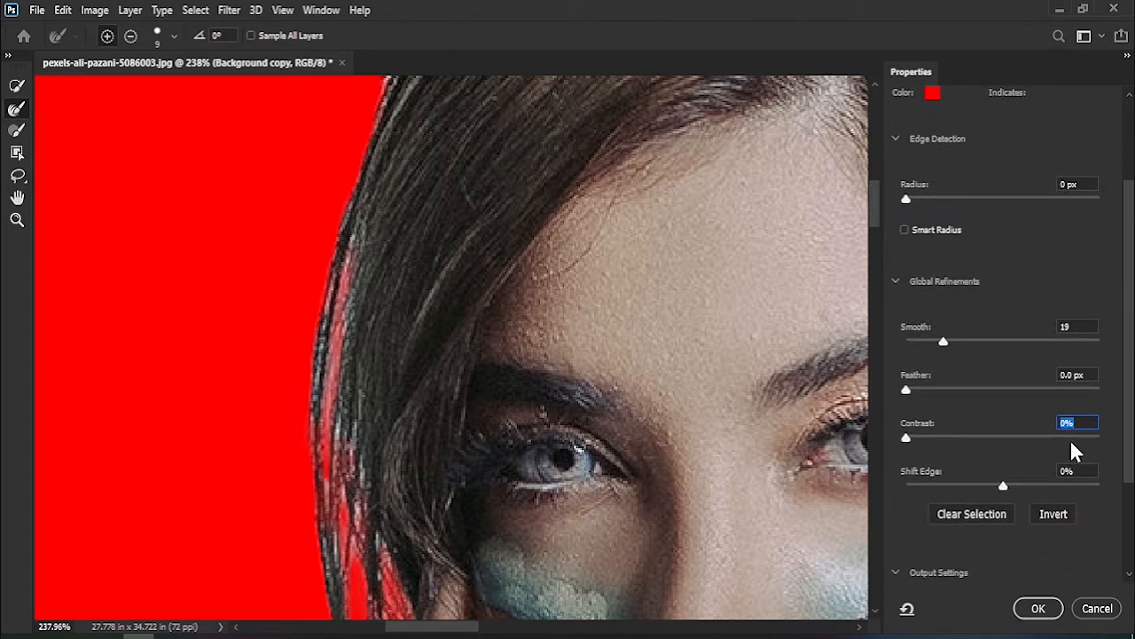
drag(1130, 392, 1130, 424)
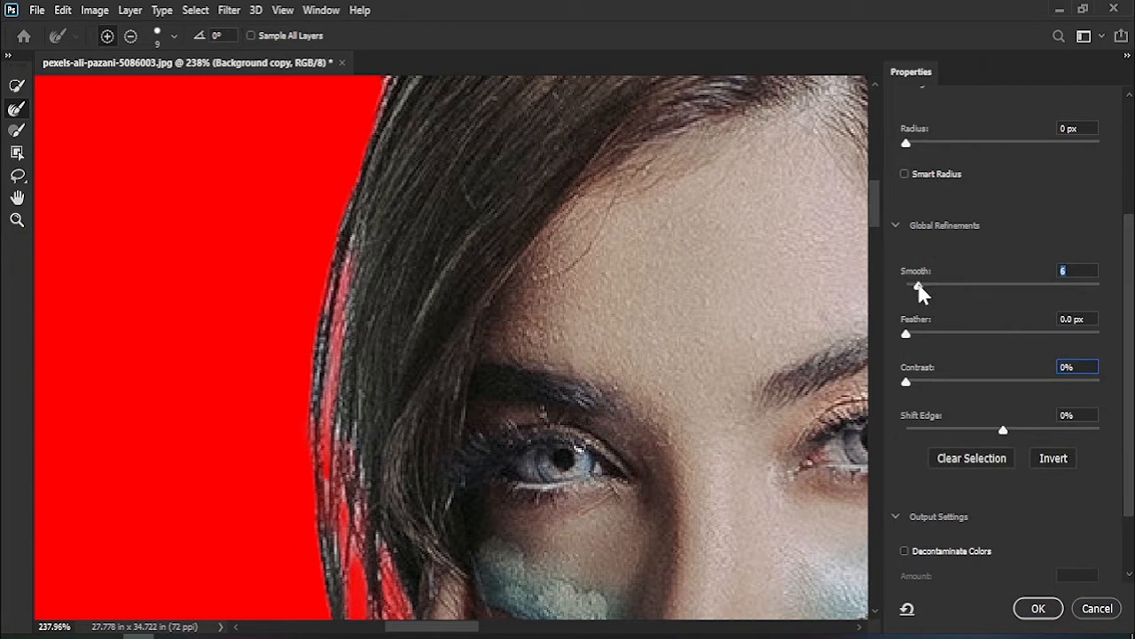
drag(922, 293, 905, 293)
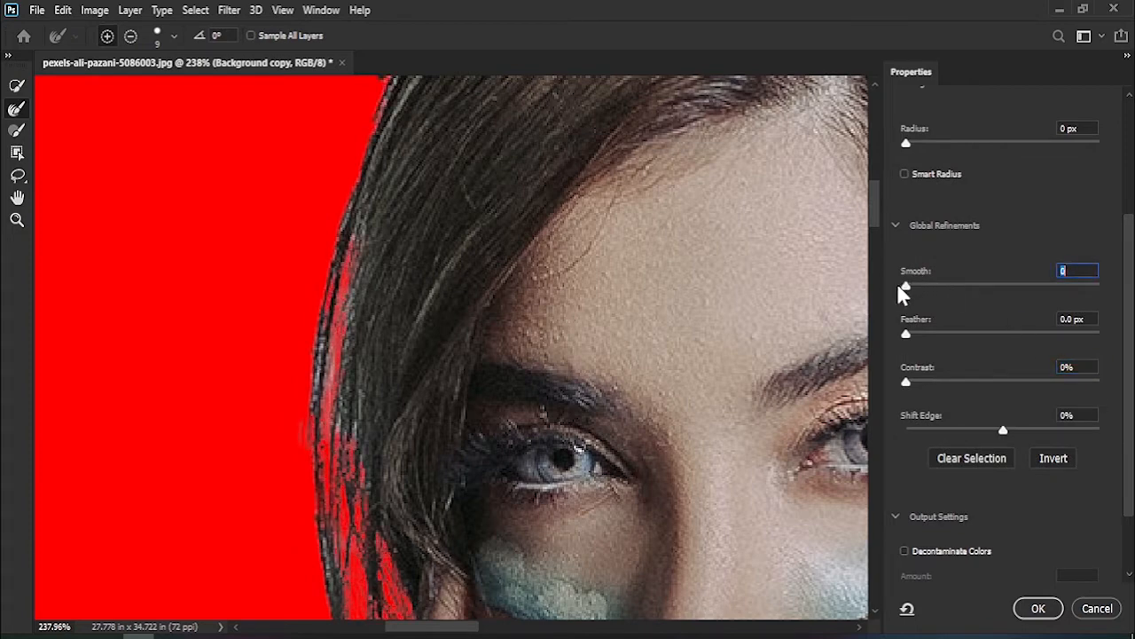
Decontaminate the edge colors at 100% and output the refined selection to a new layer
drag(1129, 351, 1129, 463)
click(938, 467)
click(994, 532)
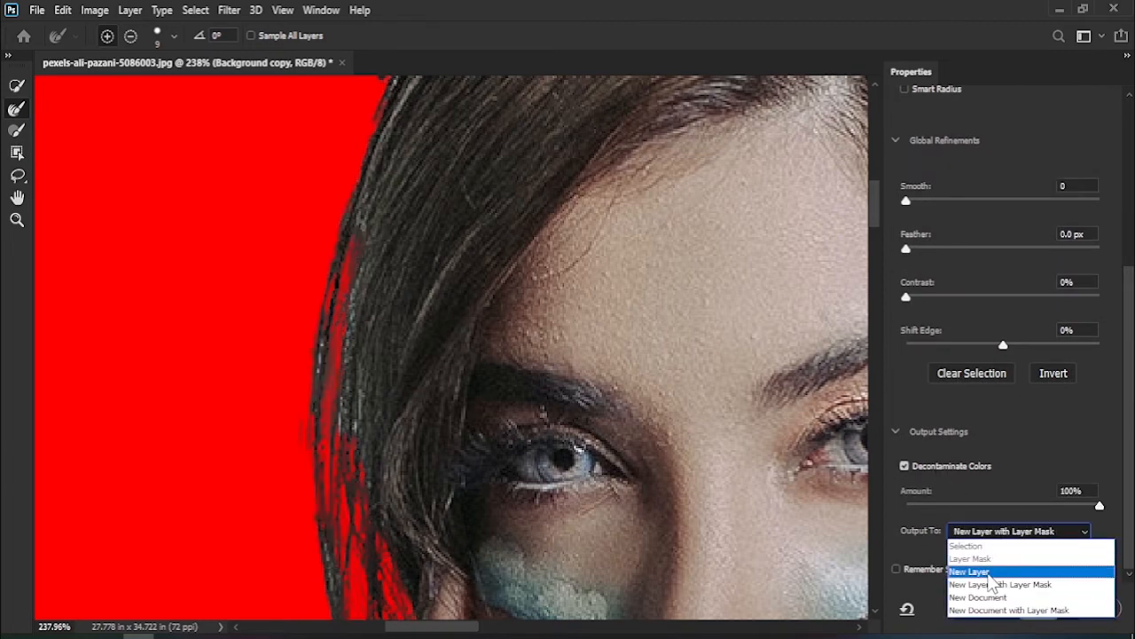
click(976, 572)
click(1038, 609)
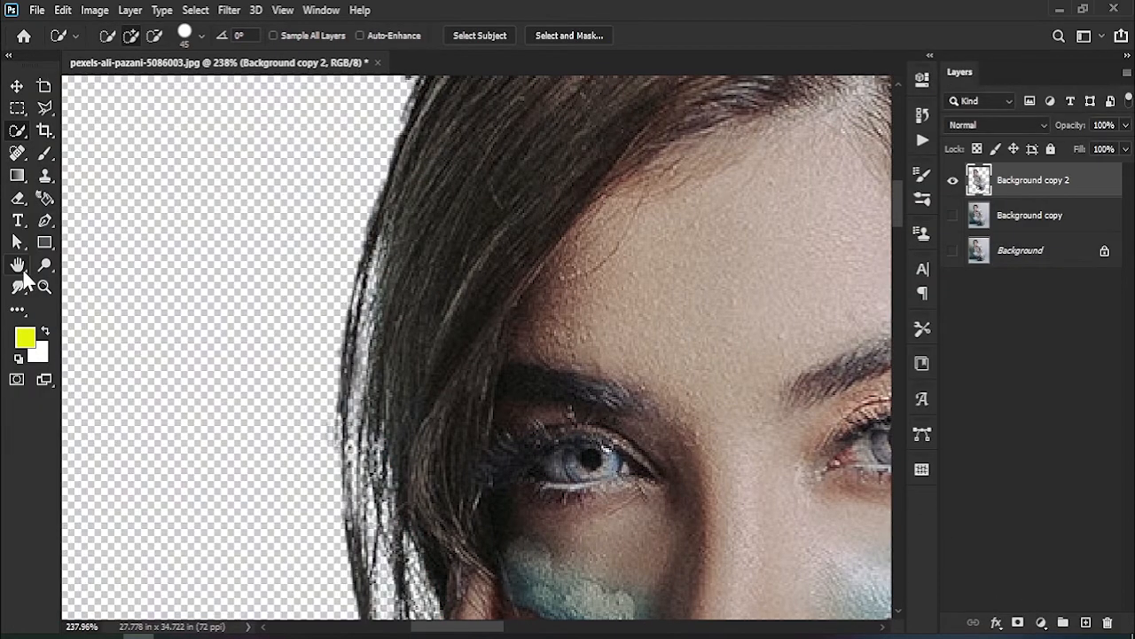
Show the Background copy layer and make the Background copy 2 cutout the active layer
double_click(24, 271)
click(1080, 325)
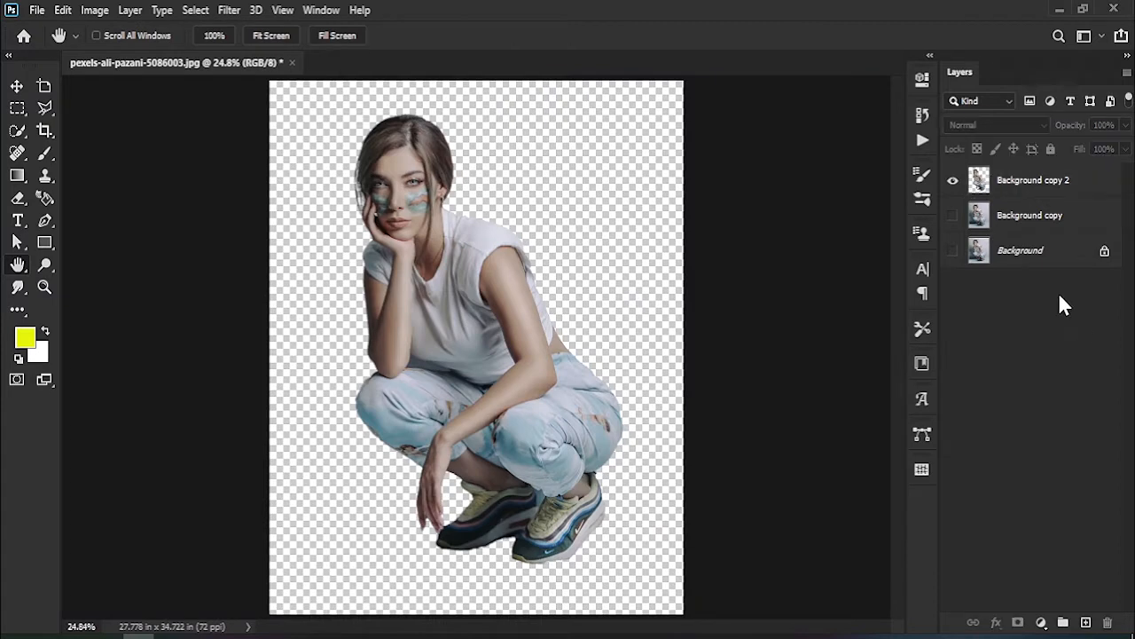
click(953, 215)
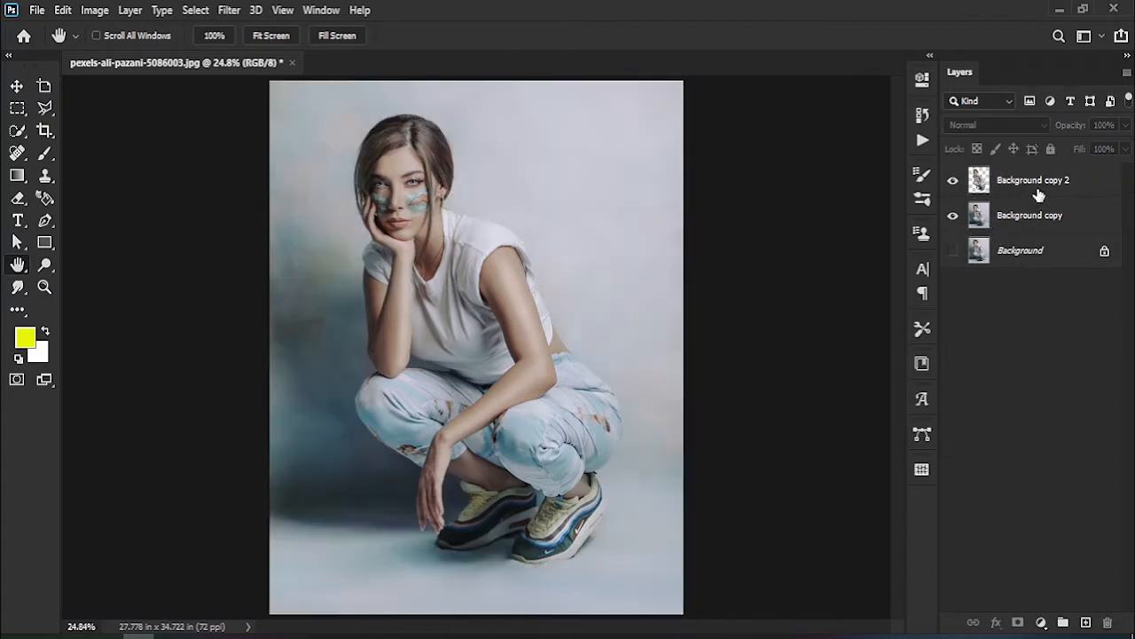
click(1041, 188)
Draw a rectangle about 1072 × 2578 px covering the image's left half, with no stroke and a red (ff0000) fill
click(44, 242)
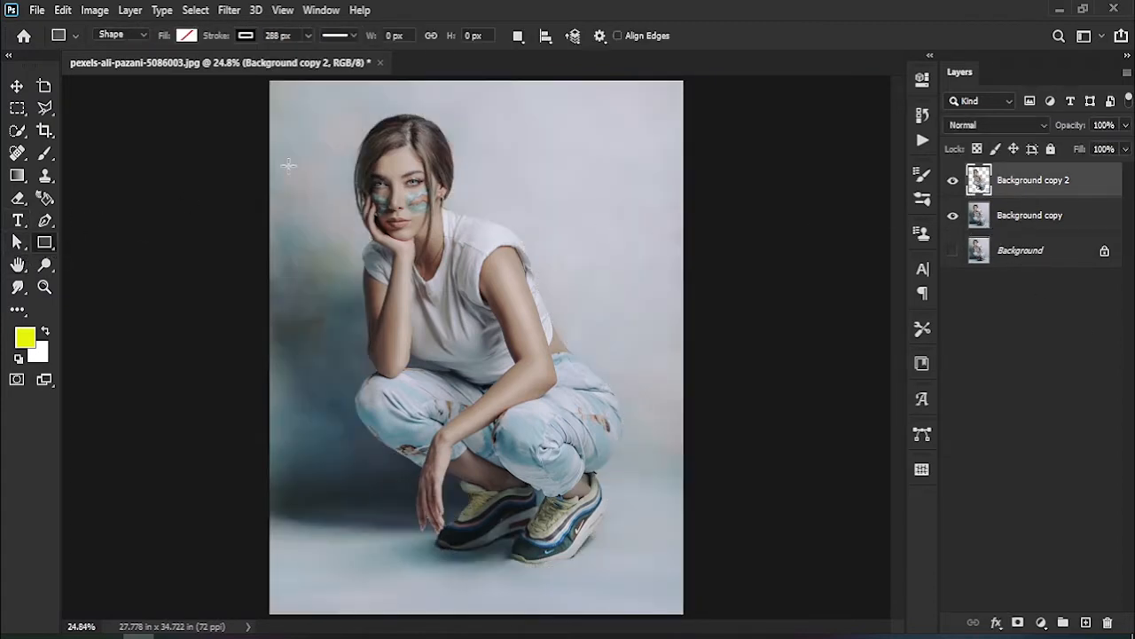
drag(265, 78, 485, 621)
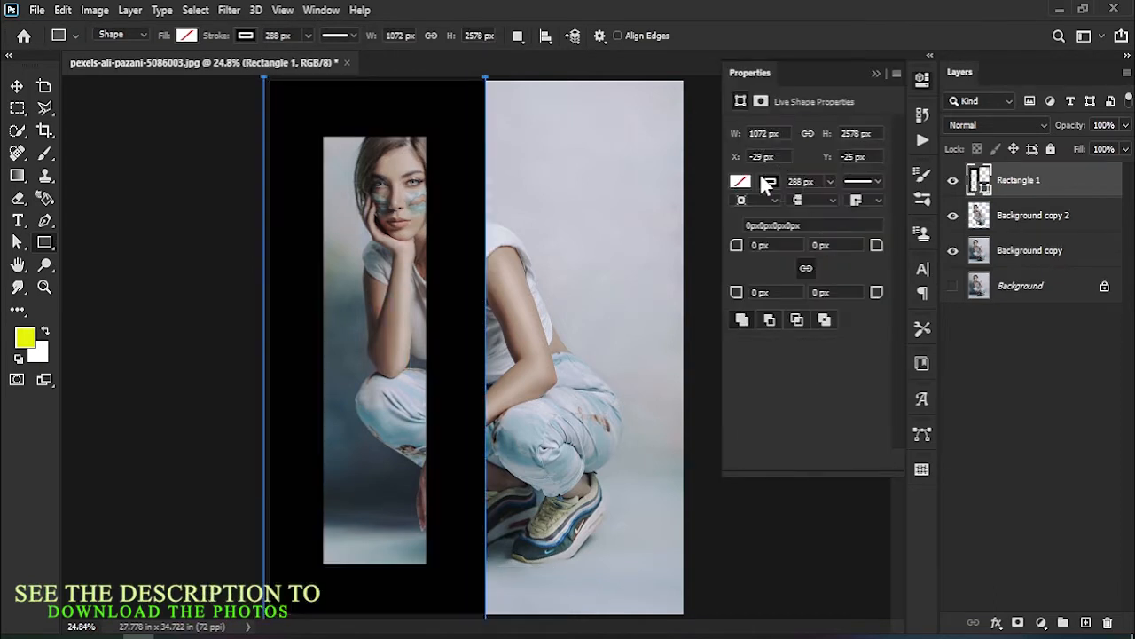
click(763, 180)
click(750, 212)
click(745, 182)
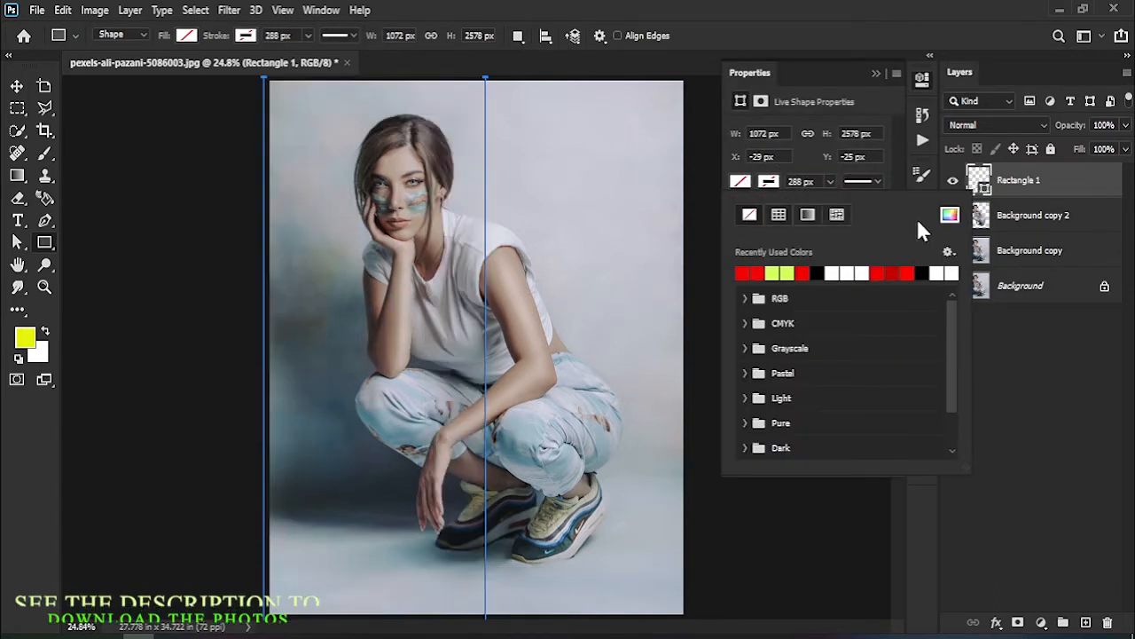
click(949, 214)
drag(750, 216, 766, 197)
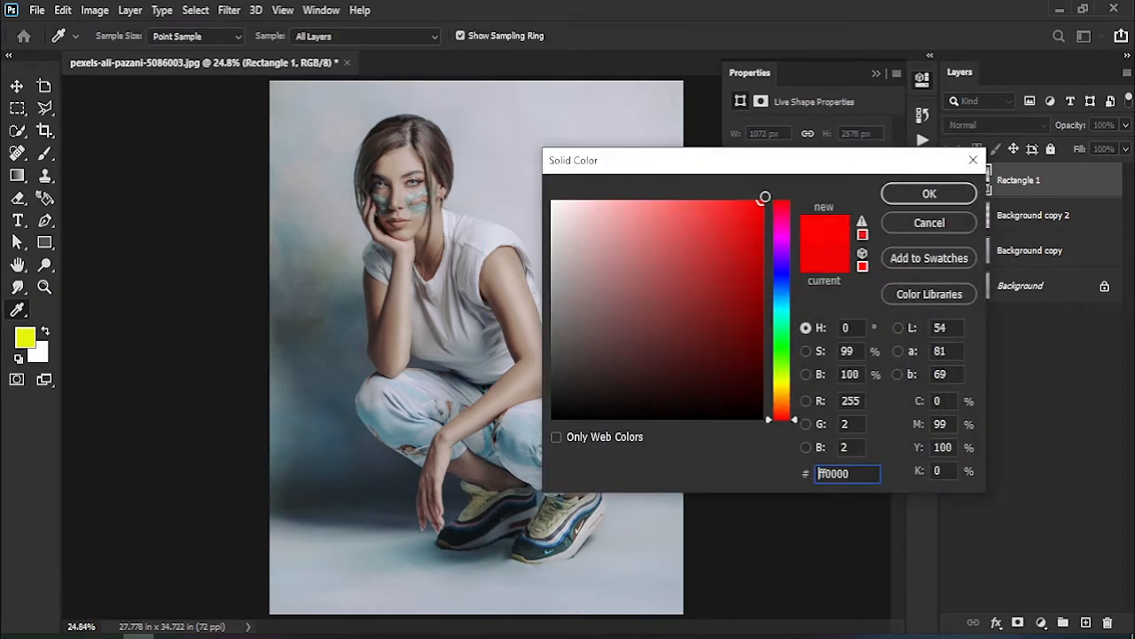
click(929, 193)
click(998, 282)
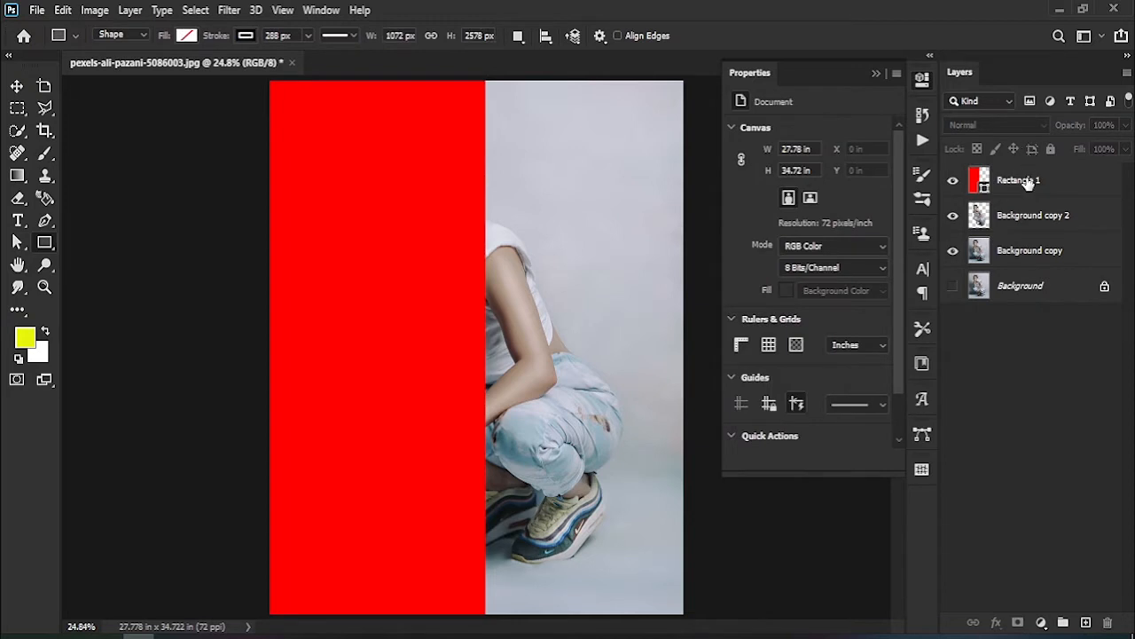
Set the red rectangle's blend mode to Overlay and place its layer beneath the Background copy 2 cutout
click(1025, 180)
click(1014, 124)
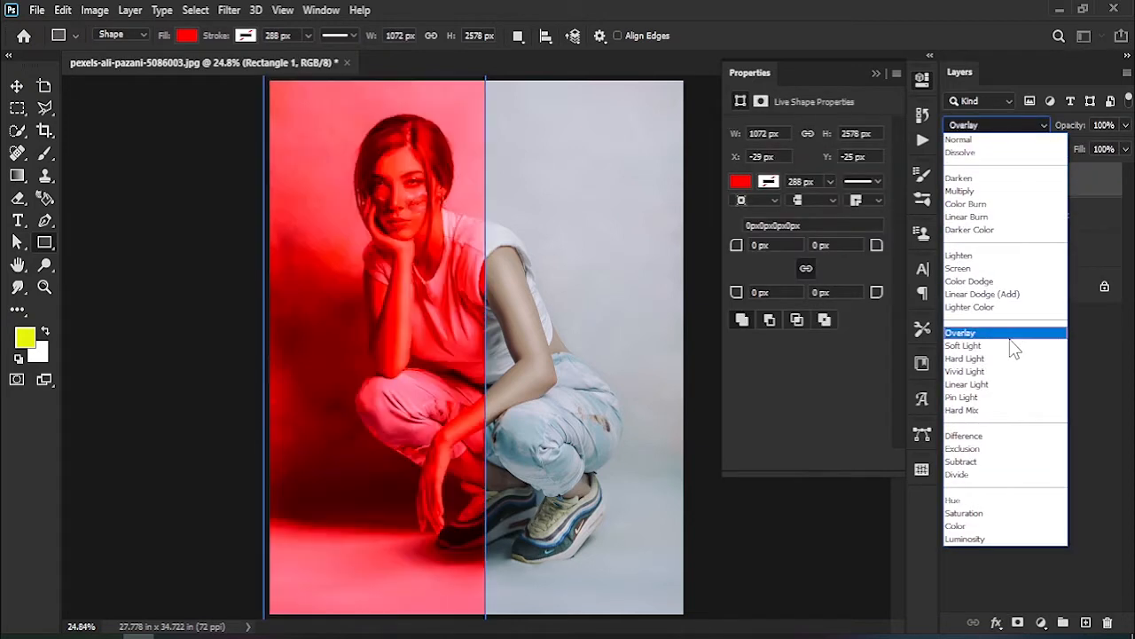
click(1009, 337)
drag(1052, 181, 1053, 235)
click(1026, 352)
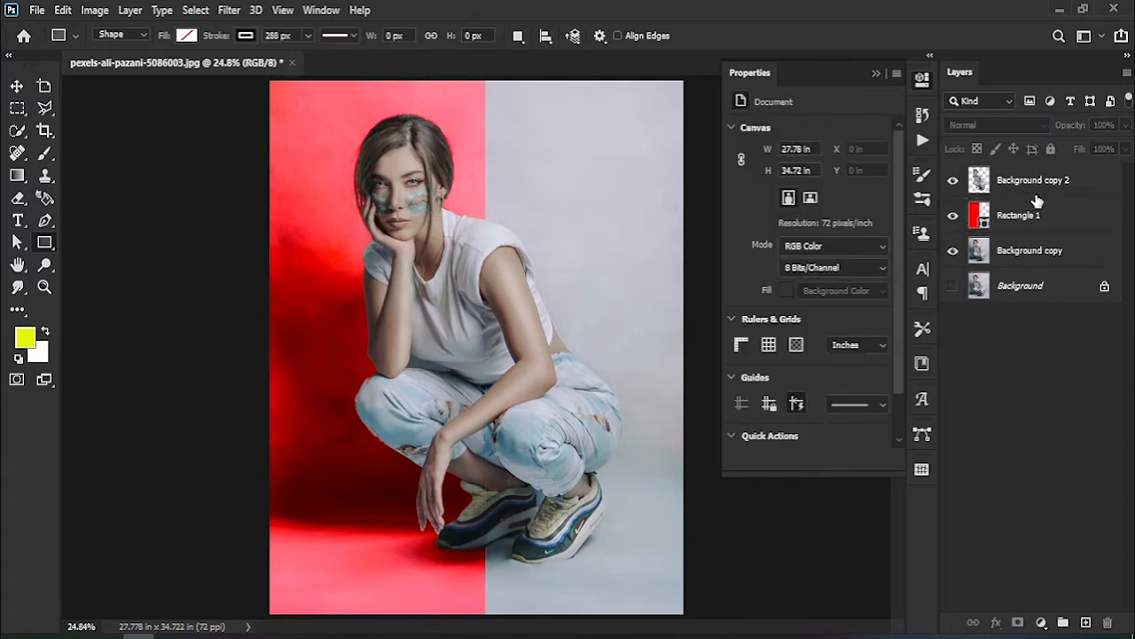
Draw a rectangle about 1007 × 1028 px over the image's lower-right area above the cutout, with no stroke and a red fill
click(1032, 219)
click(971, 193)
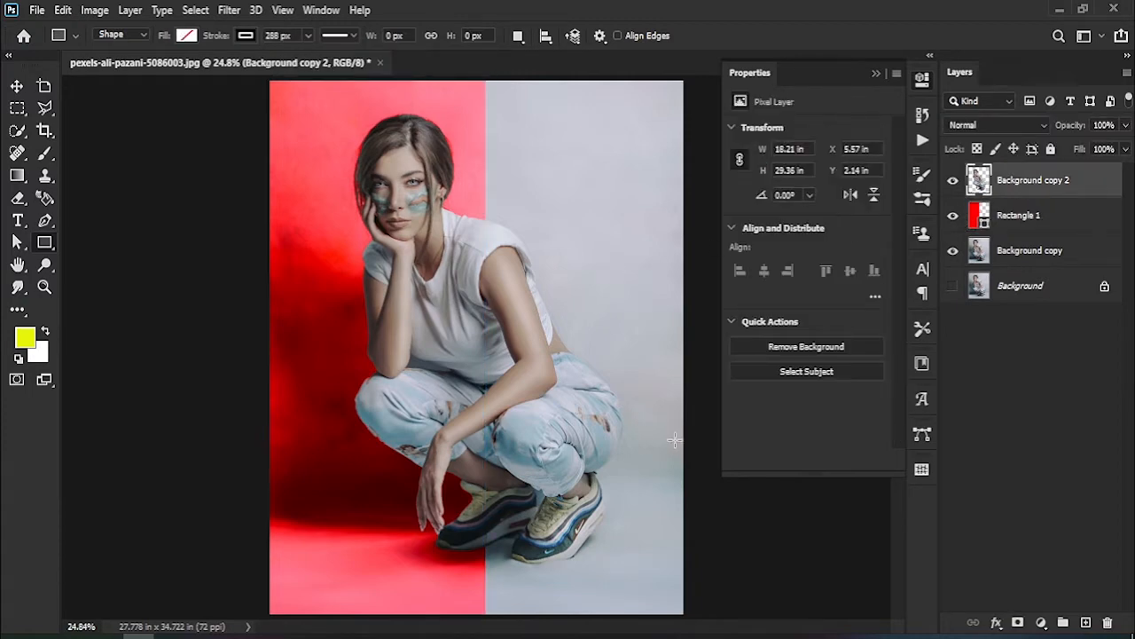
mouse_move(697, 424)
mouse_down()
mouse_move(506, 624)
mouse_move(502, 612)
mouse_move(491, 626)
mouse_move(482, 619)
mouse_move(487, 629)
mouse_up()
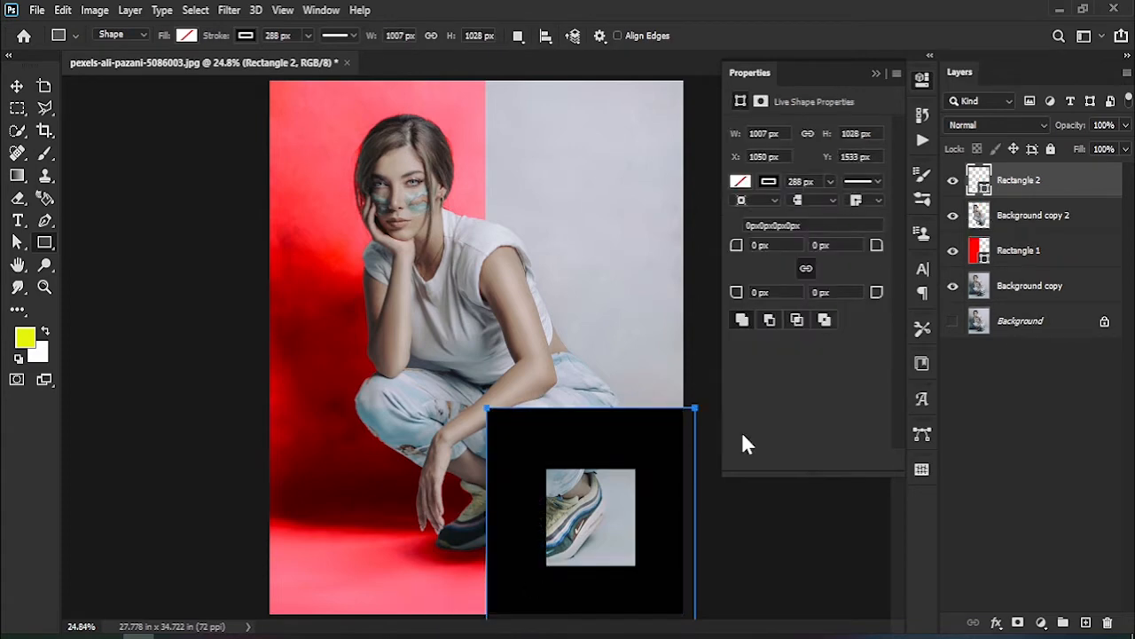
click(770, 183)
click(749, 214)
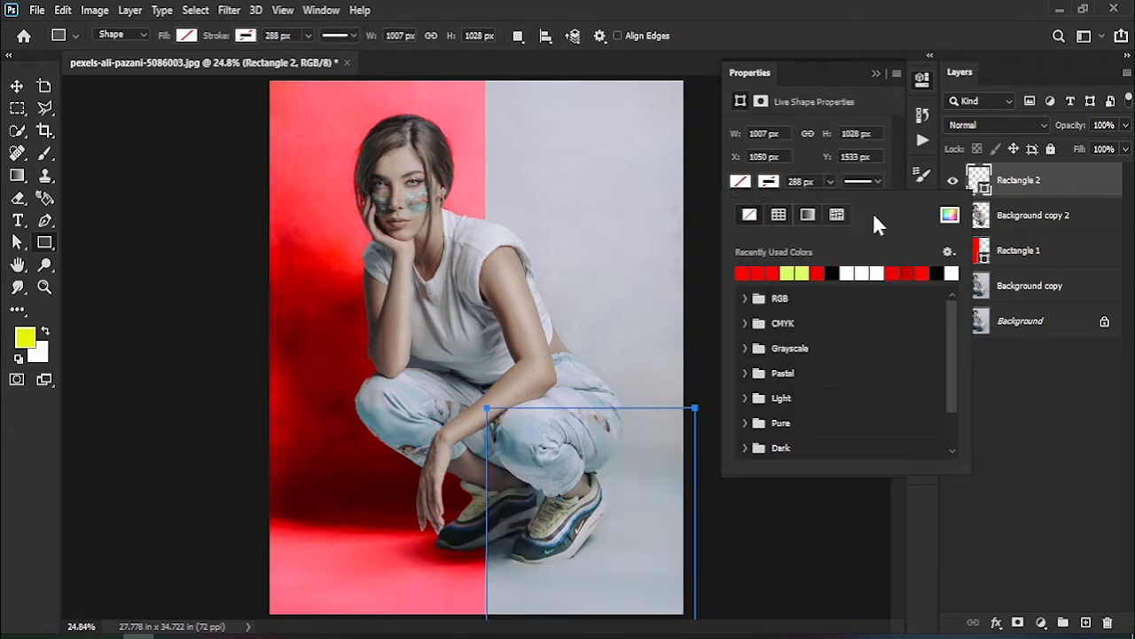
click(949, 214)
click(928, 195)
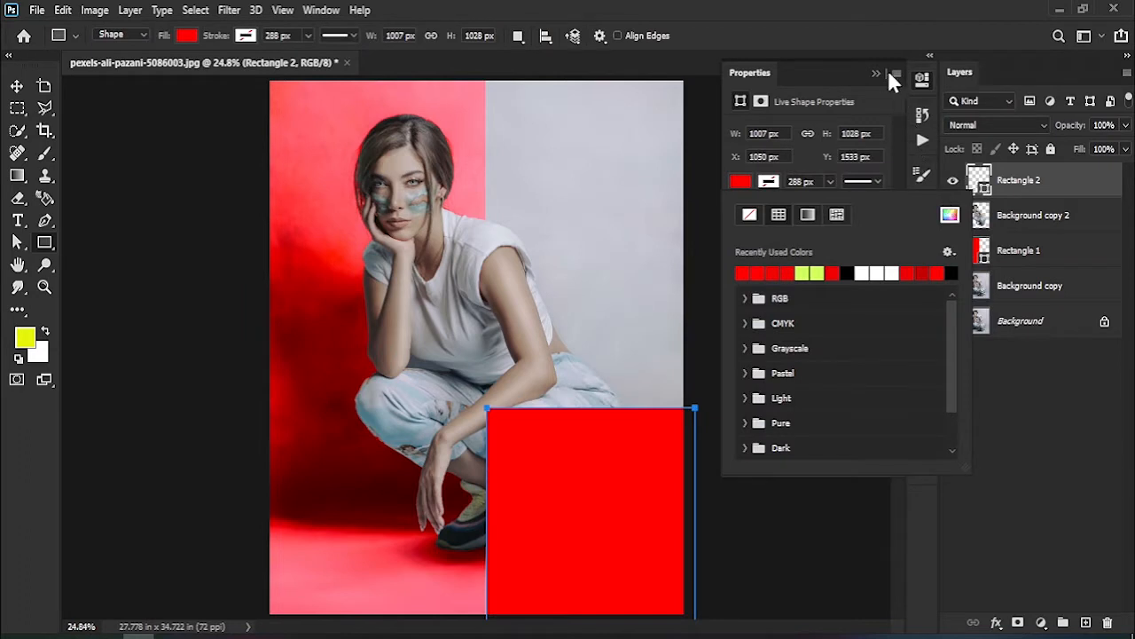
click(876, 74)
Set the blend mode of the lower-right red rectangle to Overlay
click(17, 87)
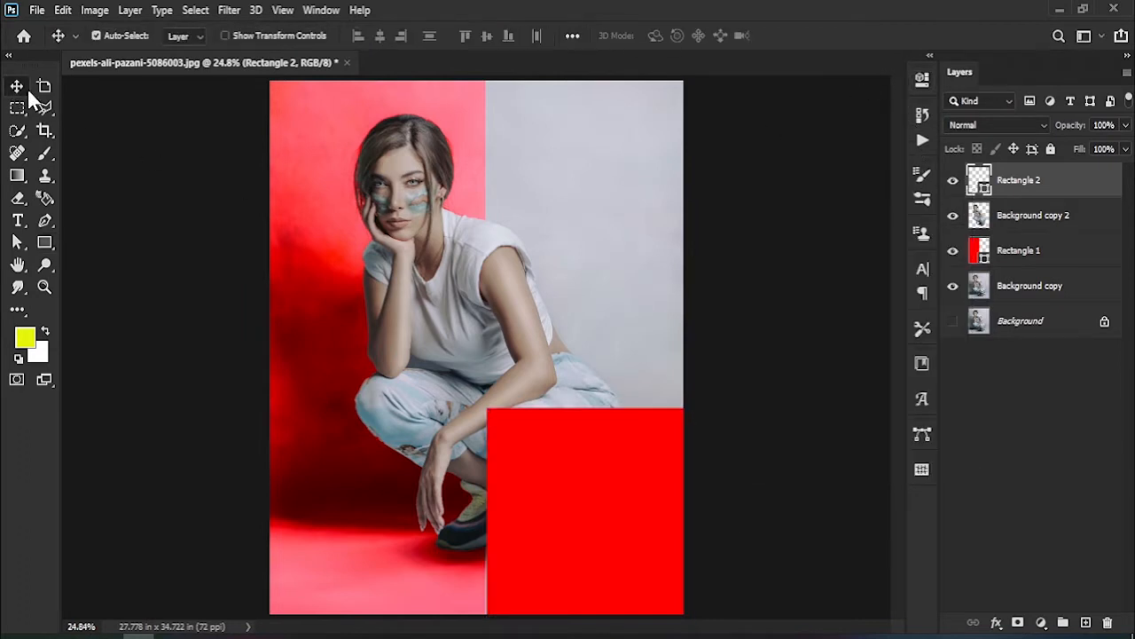
click(1041, 125)
click(1026, 334)
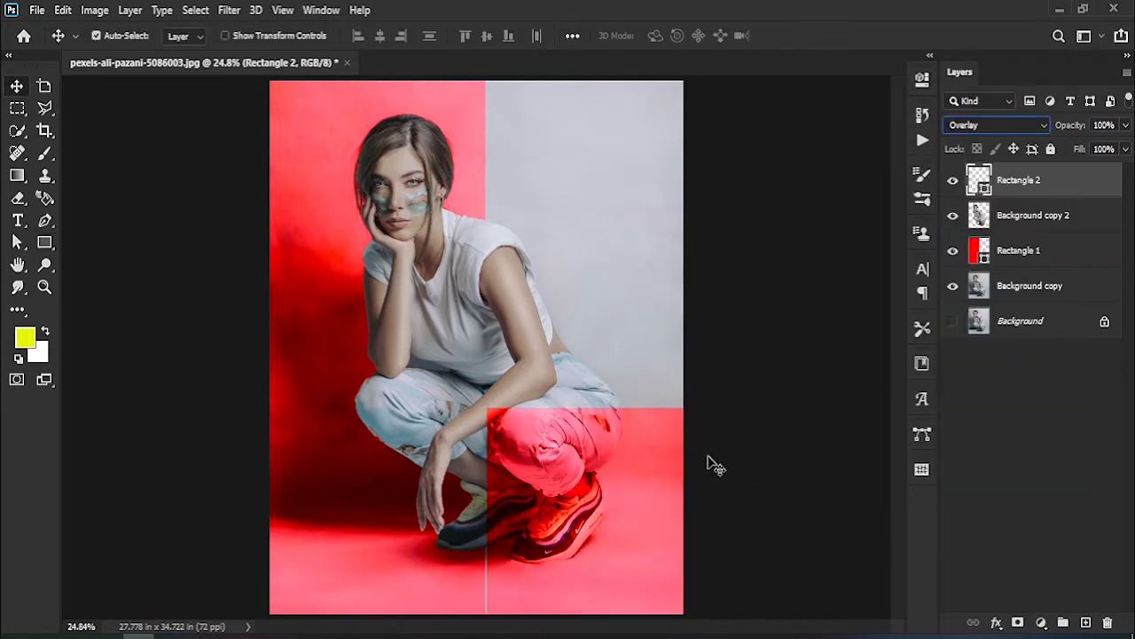
Nudge the lower-right red rectangle left to close the thin vertical gap between it and the left red rectangle
click(695, 545)
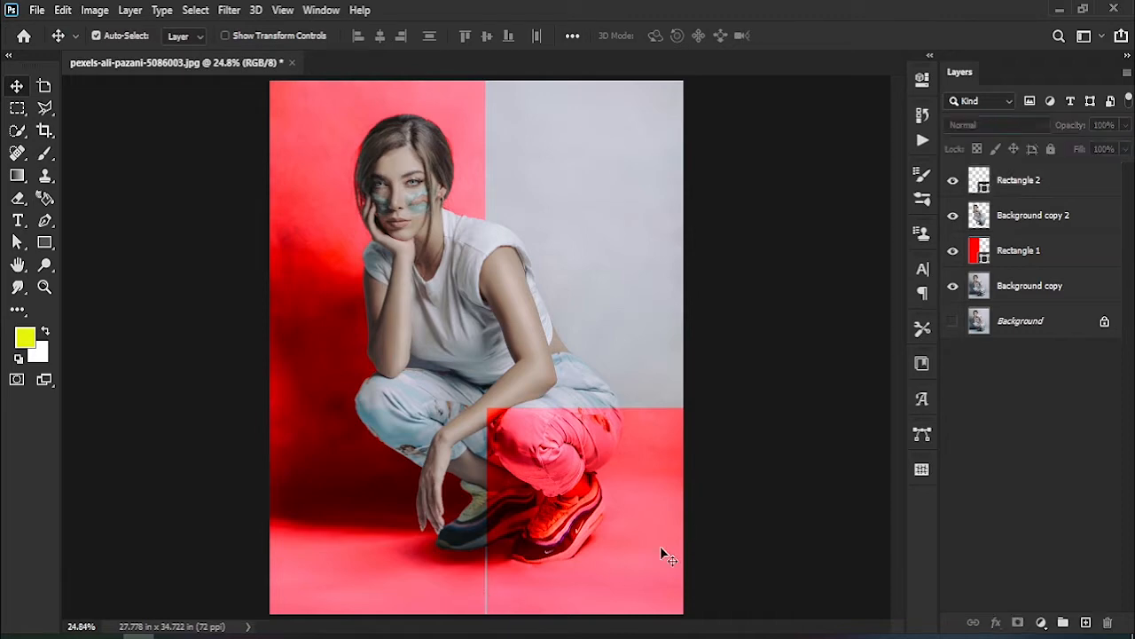
key(z)
click(479, 605)
click(476, 606)
click(476, 606)
click(477, 605)
drag(576, 588, 298, 283)
click(523, 441)
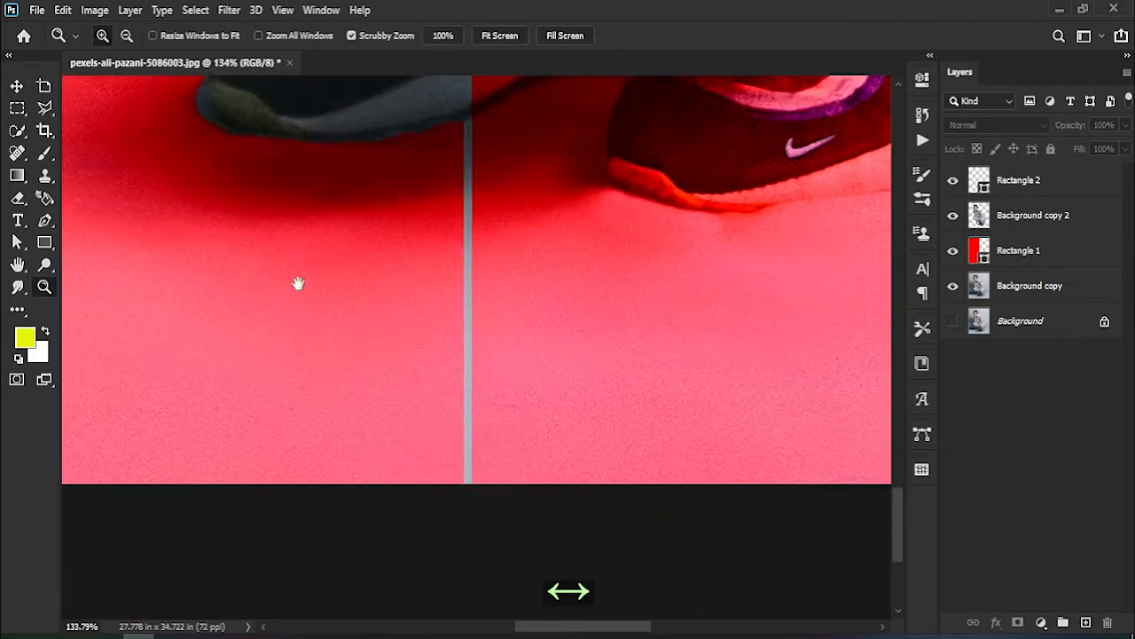
click(18, 88)
click(665, 305)
key(Left)
key(Left)
key(Left)
scroll(664, 301, up, 10)
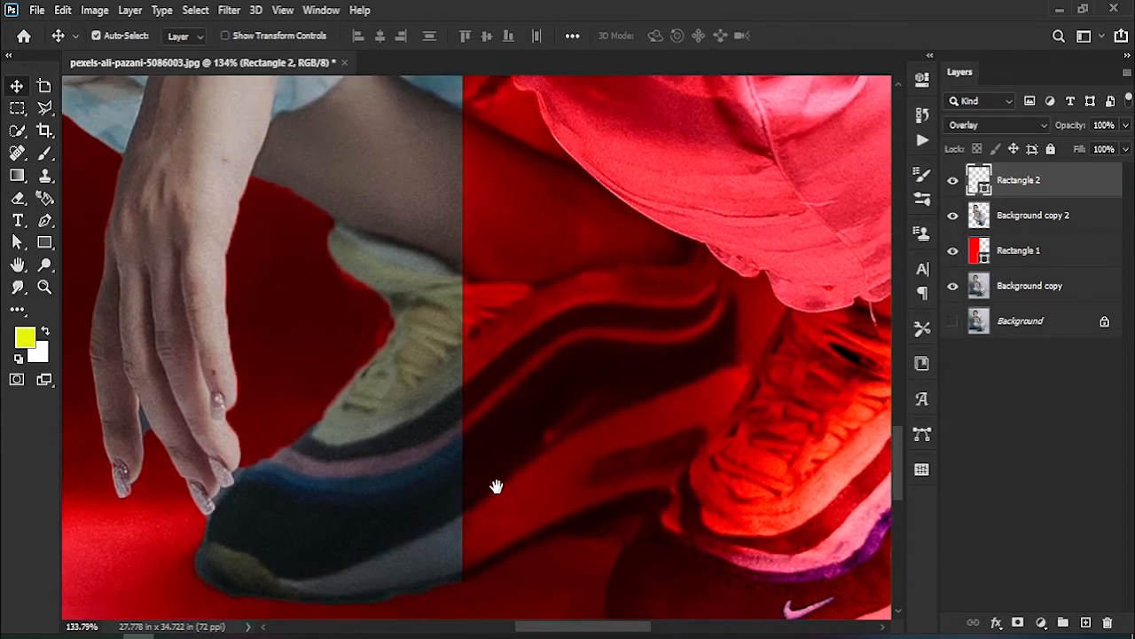
drag(496, 486, 494, 381)
key(ctrl+0)
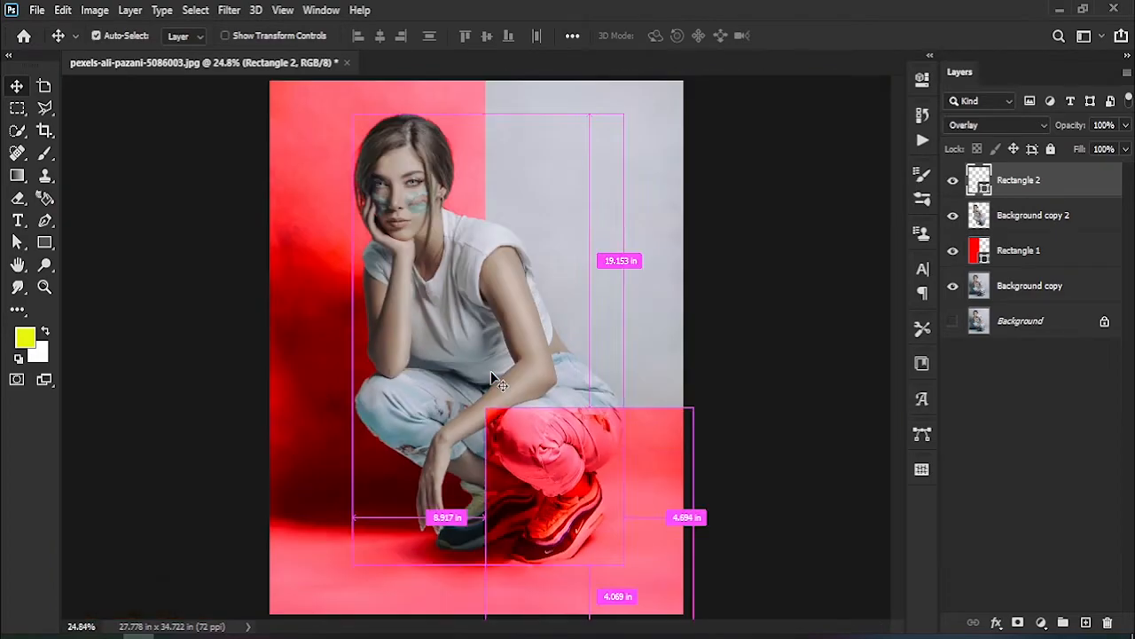
Draw an ellipse shape about 51 × 51 px near the image's lower-right corner
click(44, 288)
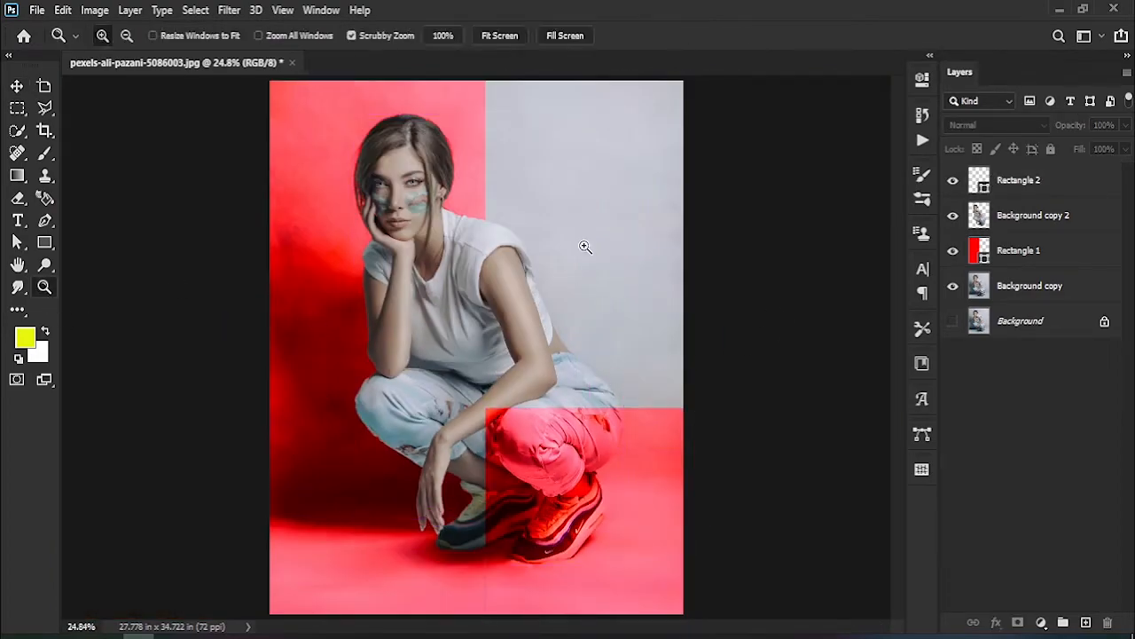
drag(674, 597, 350, 496)
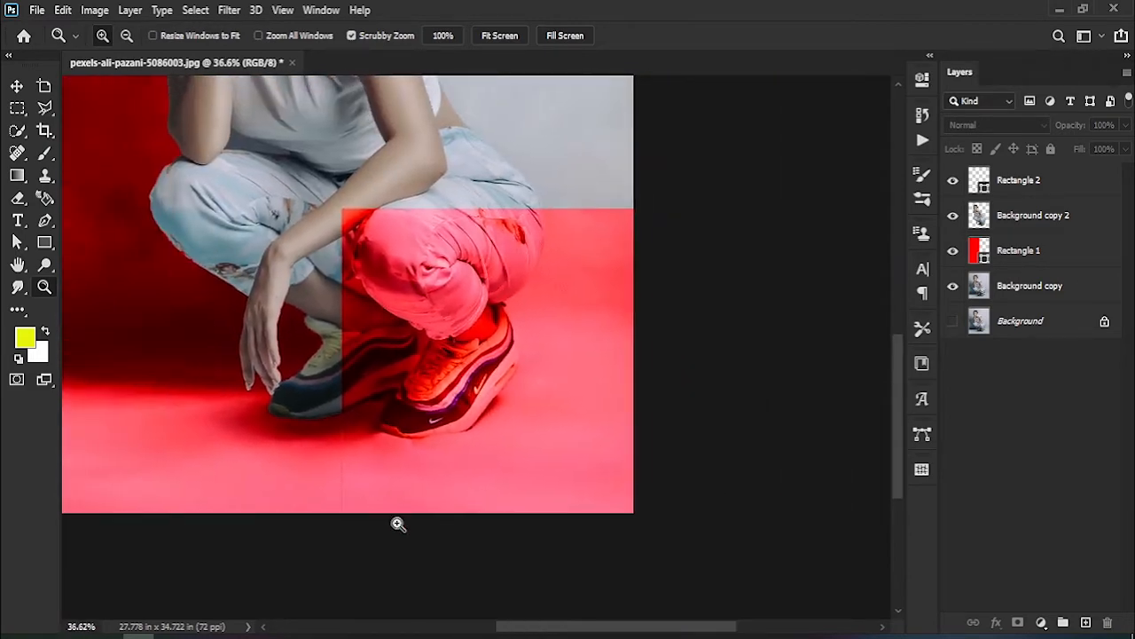
click(16, 87)
click(436, 484)
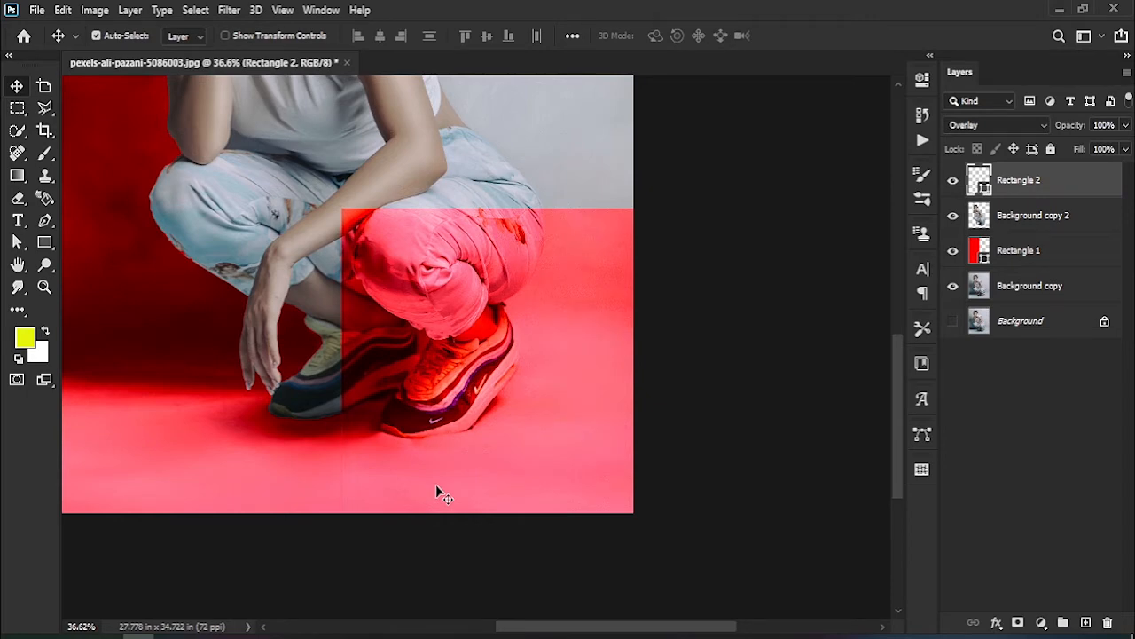
drag(445, 521, 389, 490)
click(44, 286)
drag(570, 468, 628, 528)
drag(619, 511, 593, 501)
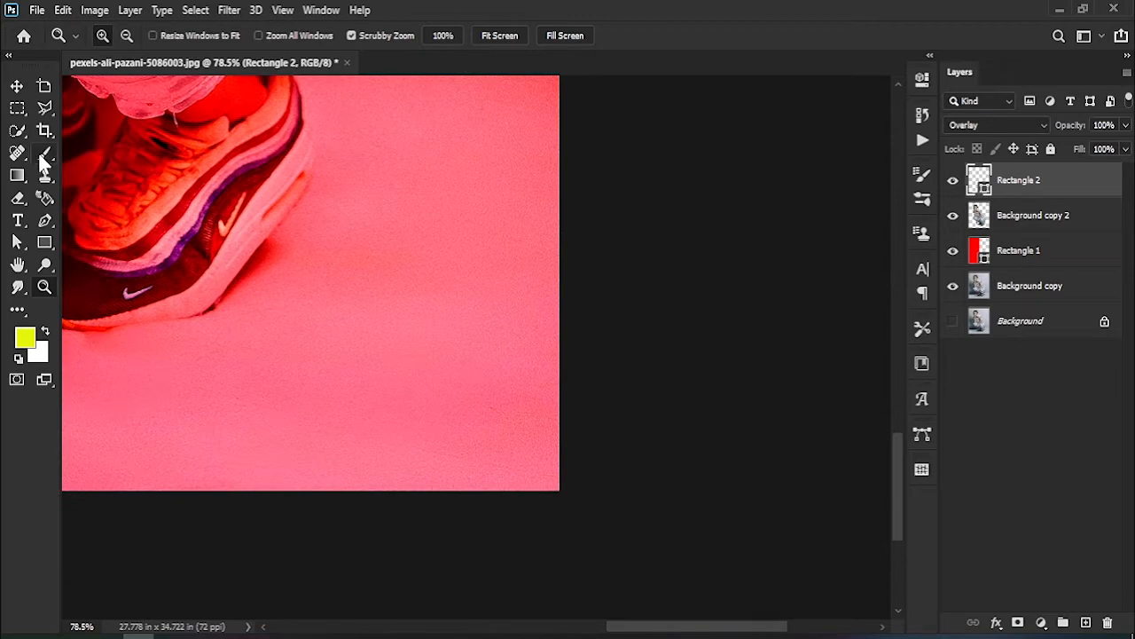
drag(45, 243, 115, 277)
click(951, 389)
mouse_move(531, 278)
mouse_down()
mouse_move(500, 304)
mouse_move(507, 464)
mouse_up()
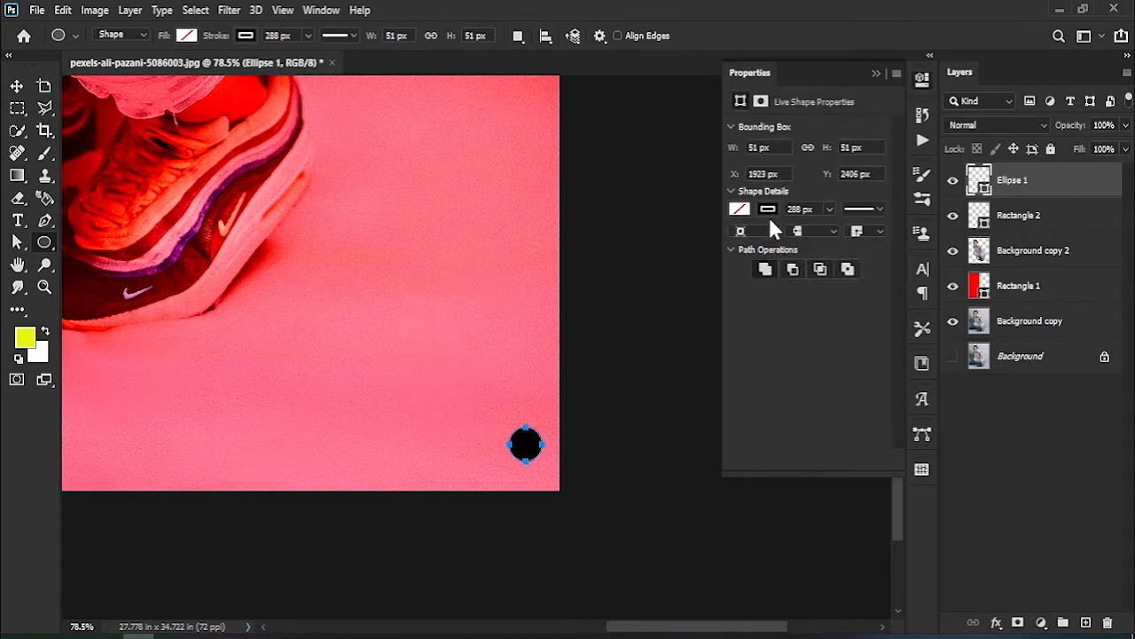
Remove the circle's stroke and fill it with white
click(767, 208)
click(749, 243)
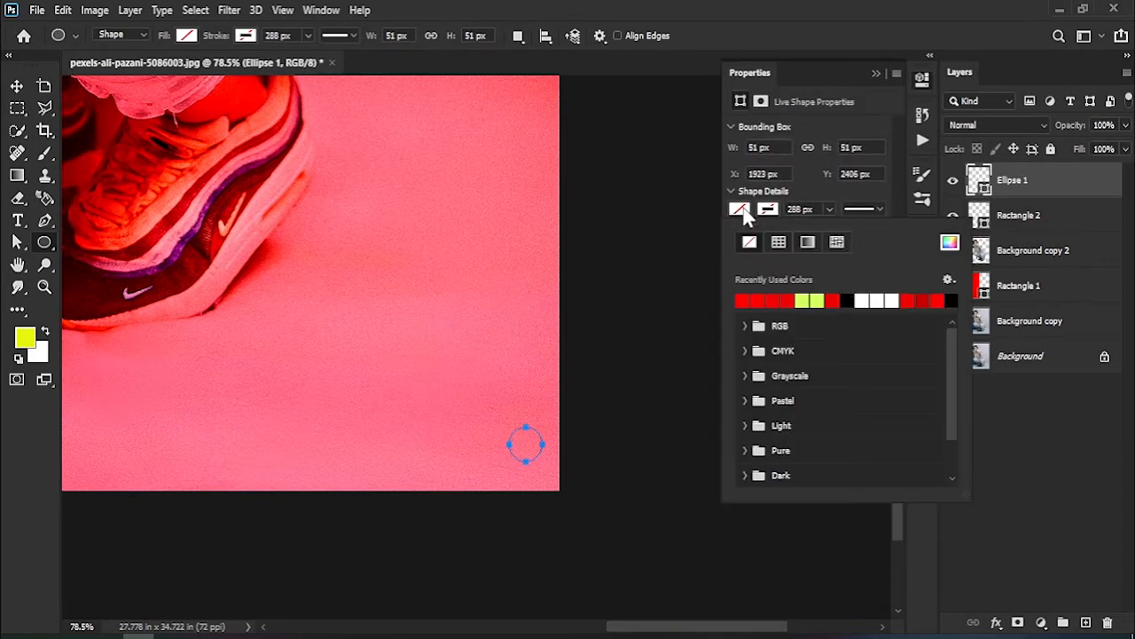
click(949, 242)
drag(572, 221, 556, 204)
click(926, 193)
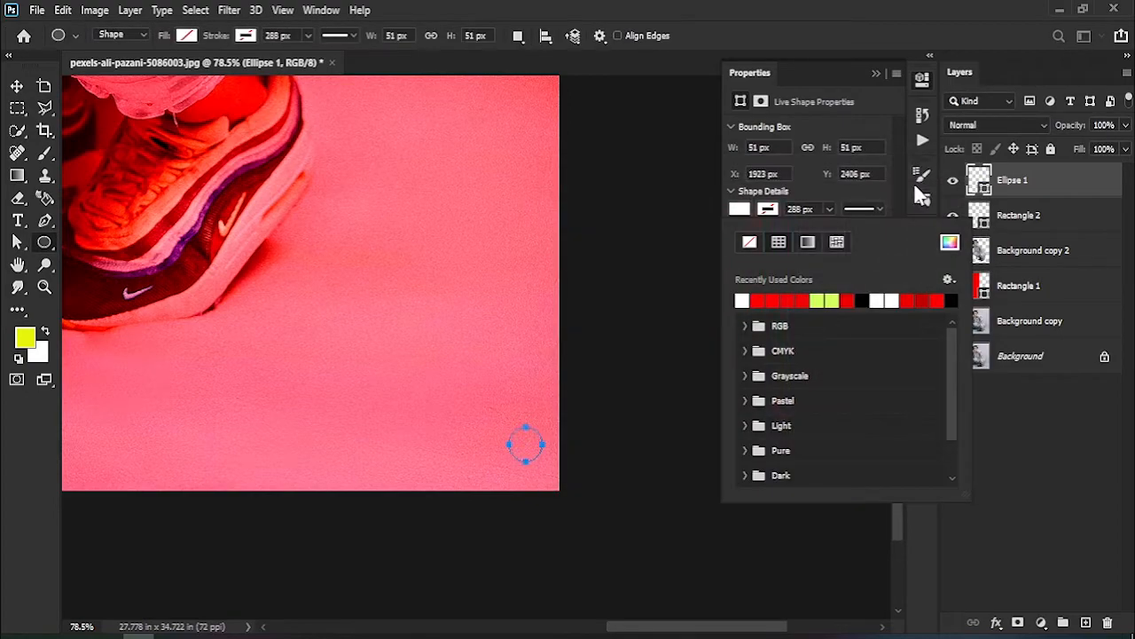
click(876, 72)
Duplicate the white circle twice in an evenly spaced vertical column and merge the three circles into one shape layer
click(17, 86)
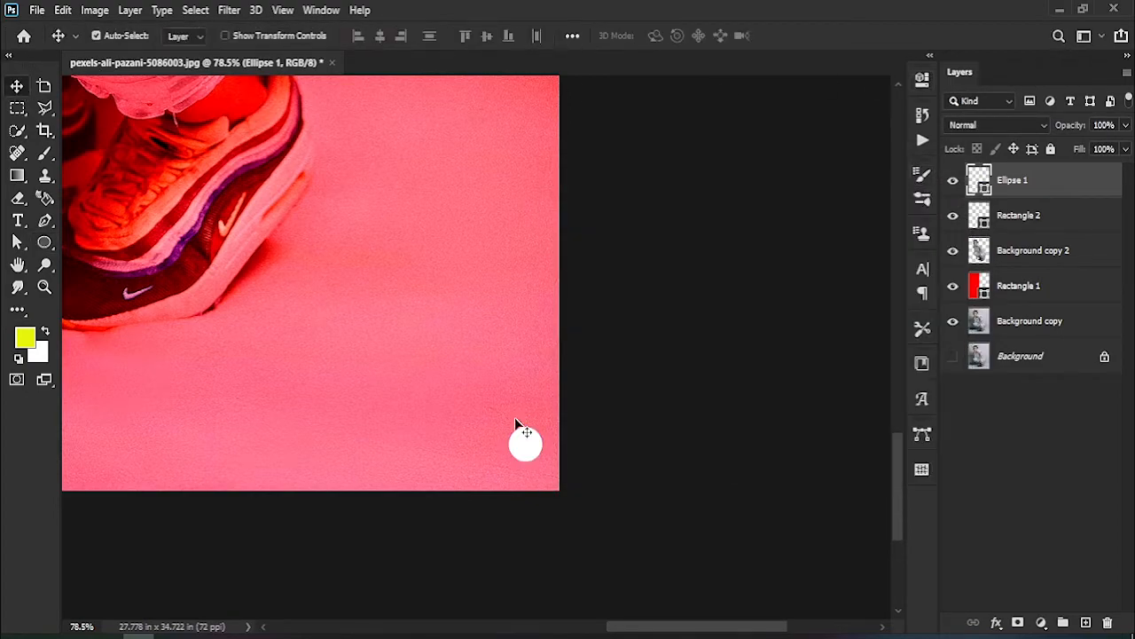
drag(527, 447, 518, 346)
shift+click(1060, 256)
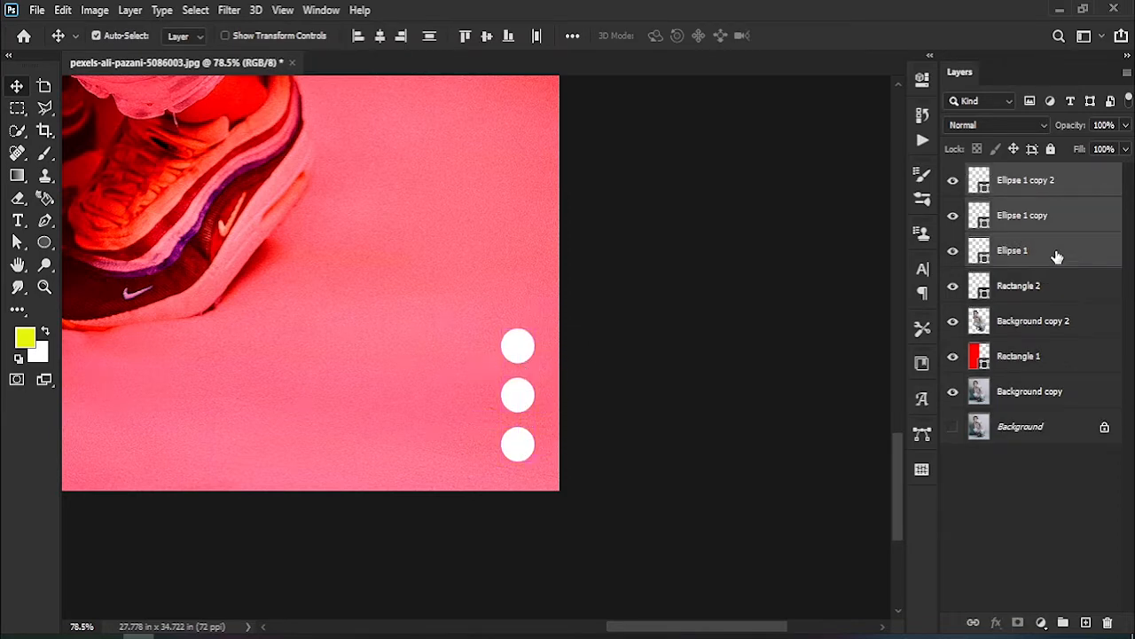
right_click(1057, 256)
click(977, 506)
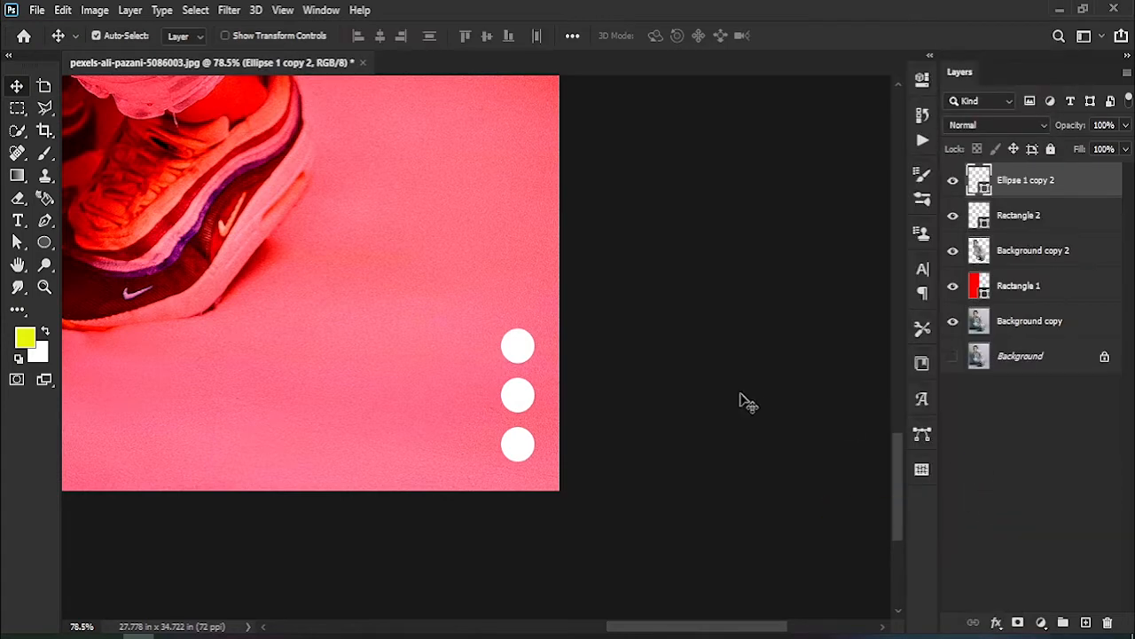
Scale down the three-dot shape in the image's lower-right corner and place a duplicate of it in the upper-left corner
key(z)
drag(202, 273, 74, 271)
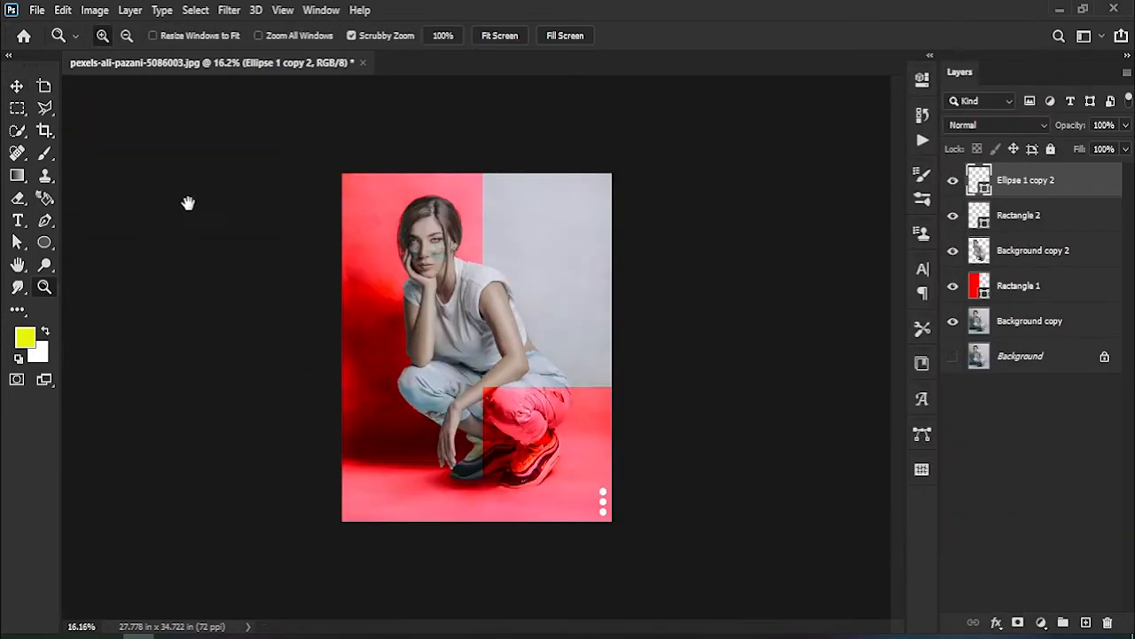
drag(536, 439, 647, 523)
click(14, 85)
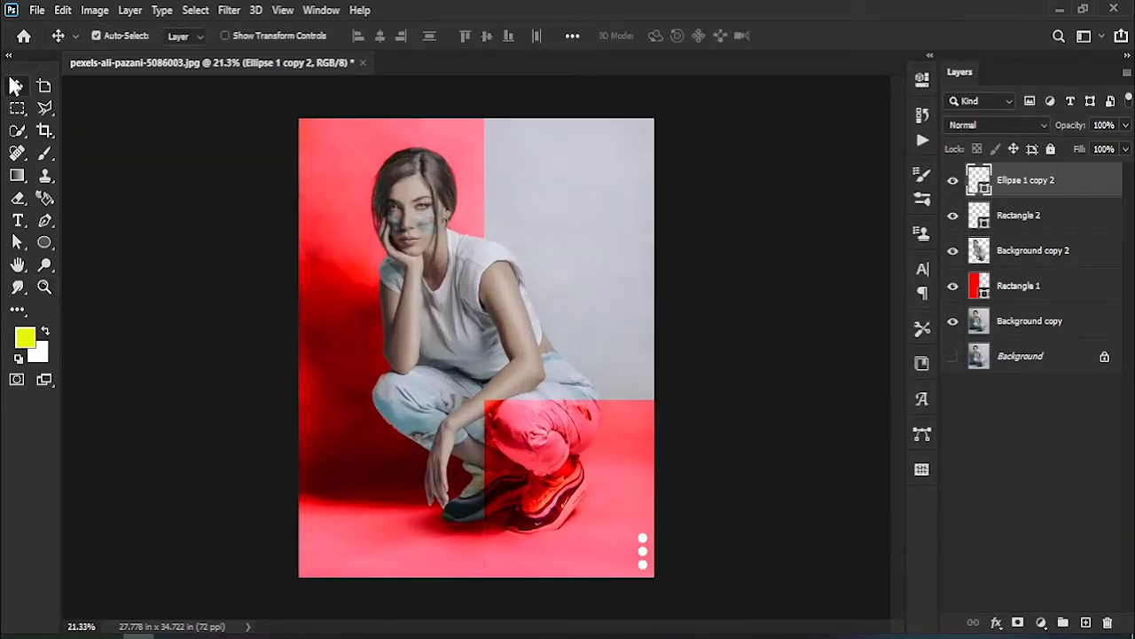
key(ctrl+t)
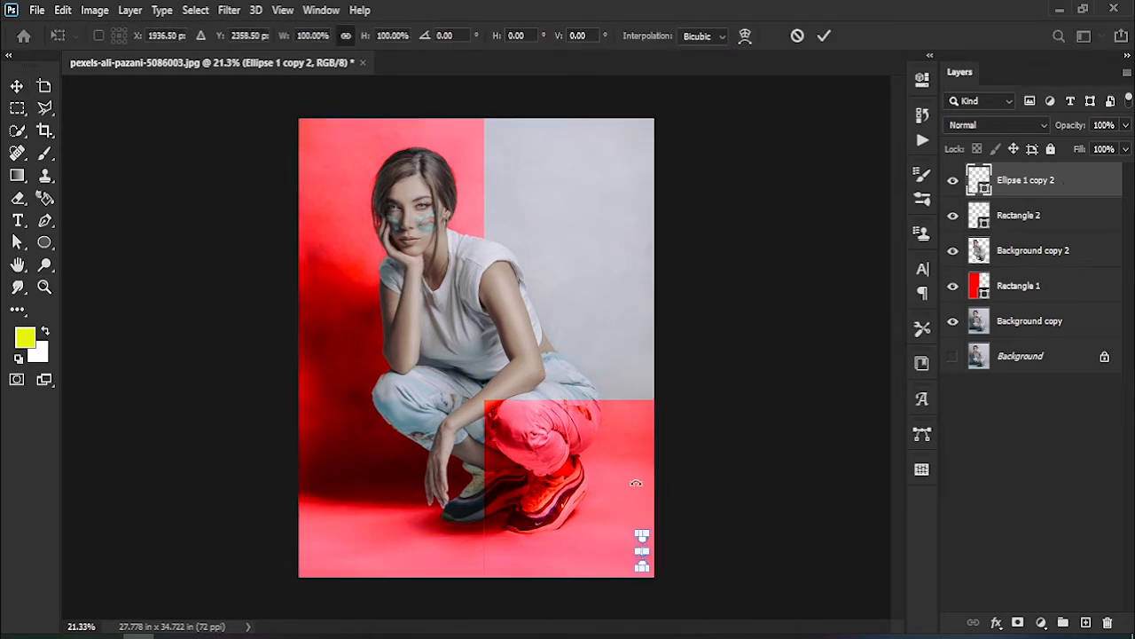
drag(642, 532, 636, 527)
click(825, 36)
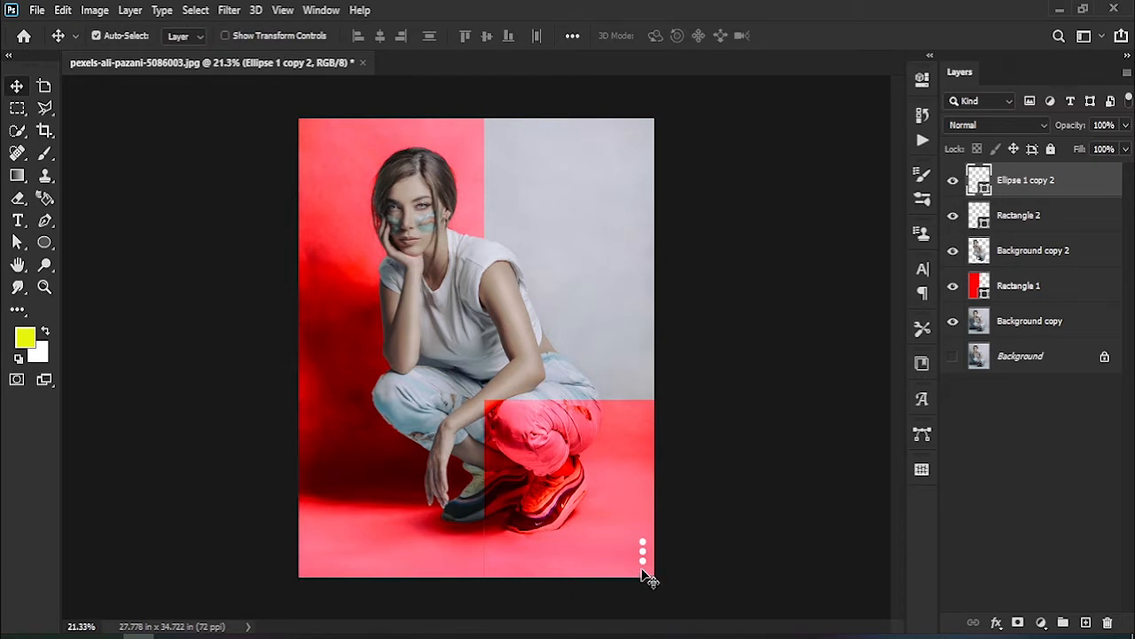
drag(645, 569, 644, 566)
drag(644, 569, 311, 164)
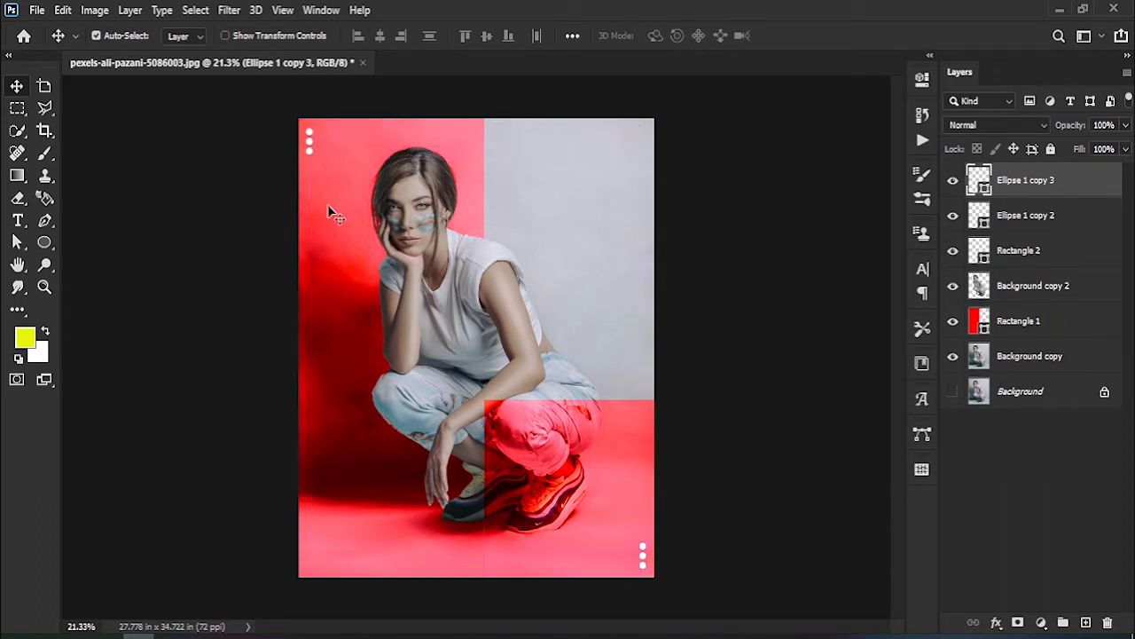
Place the Kering logo file at a small size near the image's upper-right corner
key(z)
drag(439, 348, 491, 355)
drag(667, 129, 742, 142)
drag(683, 165, 563, 294)
click(15, 87)
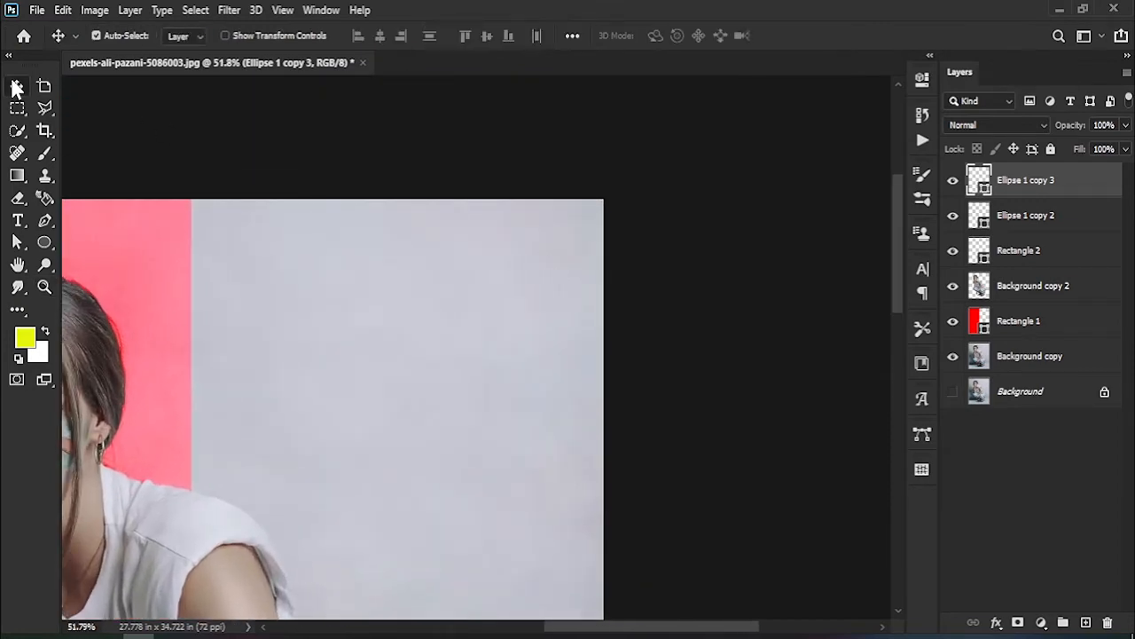
drag(282, 342, 559, 298)
click(798, 35)
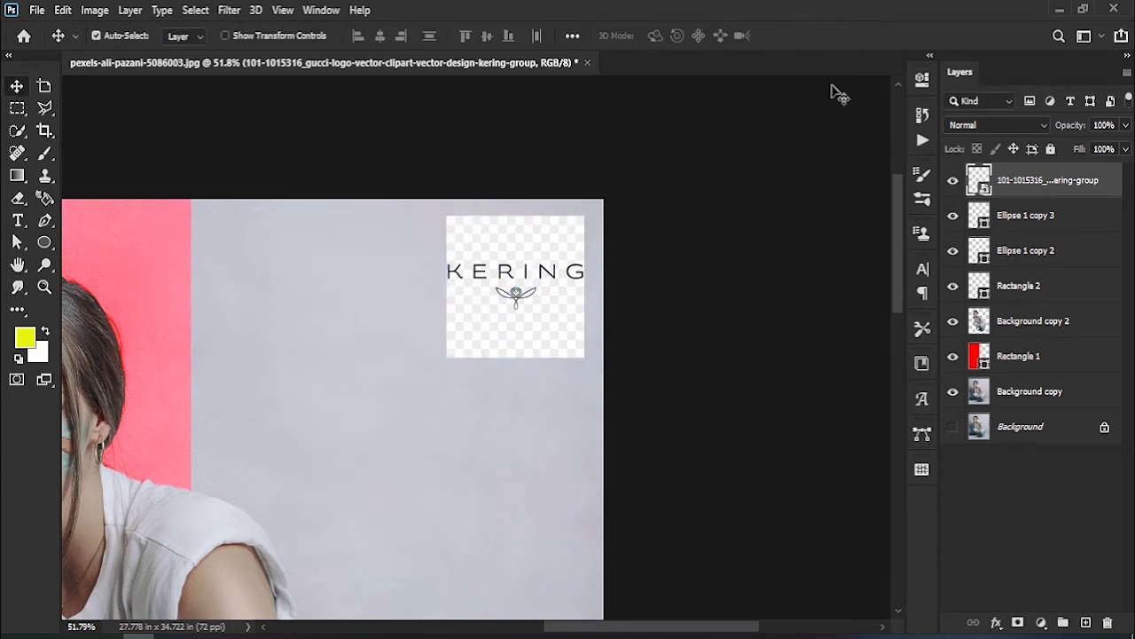
Set the Kering logo's blend mode to Darker Color and move it higher into the image's upper-right corner
click(997, 124)
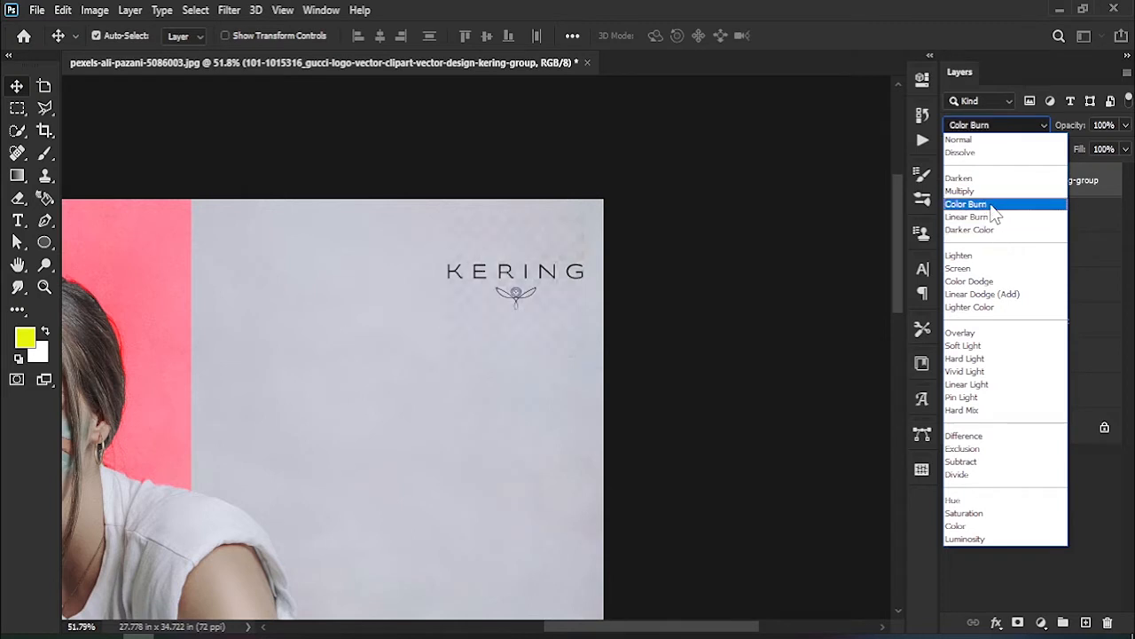
drag(548, 276, 547, 246)
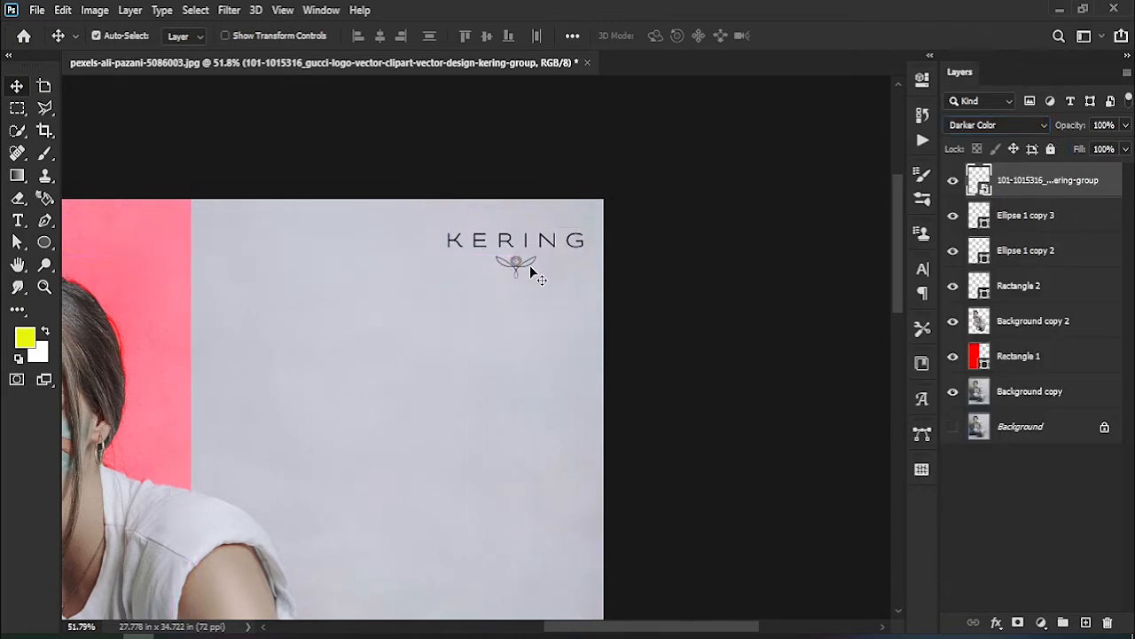
drag(358, 382, 497, 307)
key(ctrl+0)
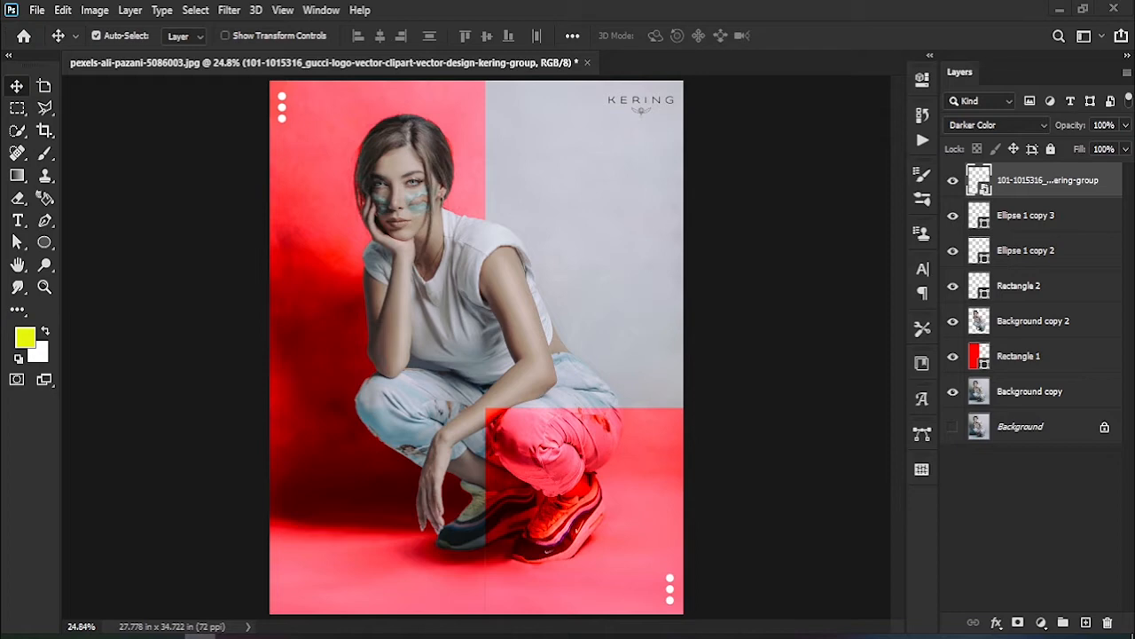
Place the red carnation photo in the image's upper right, scaled to about 24%, with the Linear Burn blend mode
drag(699, 476, 581, 413)
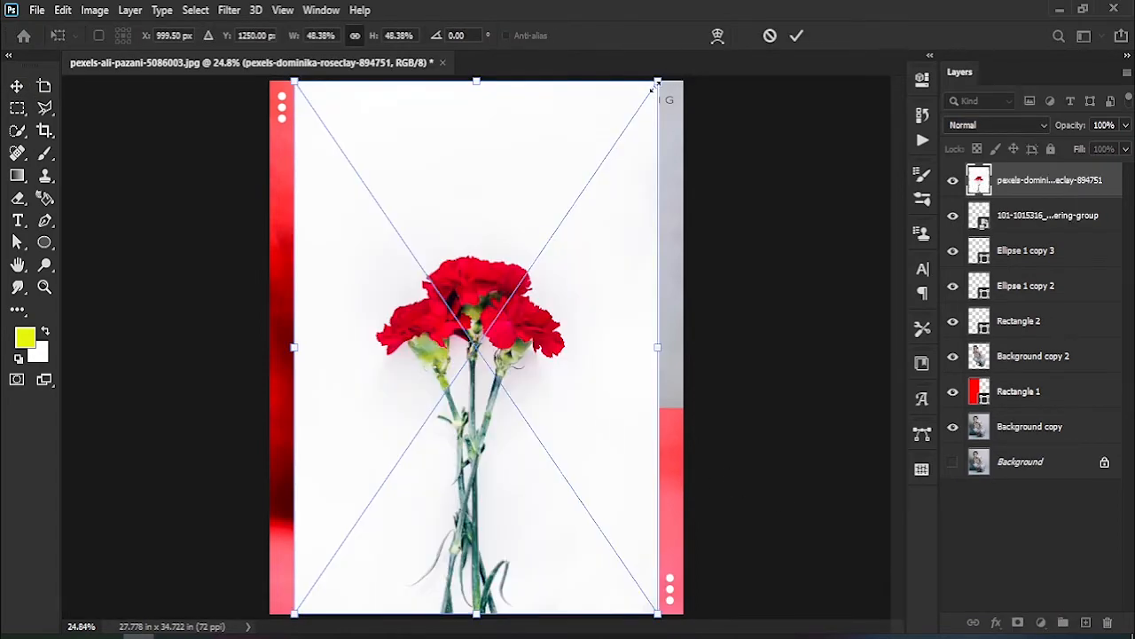
drag(656, 84, 470, 350)
drag(433, 467, 583, 186)
click(798, 38)
click(981, 124)
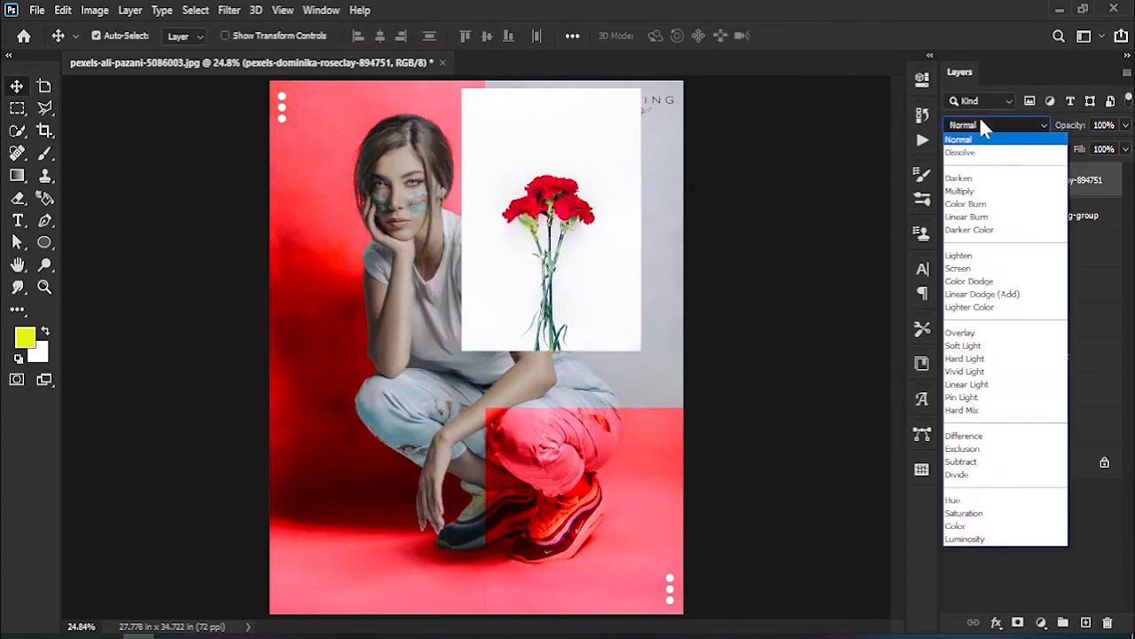
click(988, 219)
Rotate the carnations about 36° and position them behind the woman's shoulder, with their layer beneath the Background copy 2 cutout
key(ctrl+t)
mouse_move(715, 286)
mouse_down()
mouse_move(678, 257)
mouse_move(674, 276)
mouse_up()
click(796, 36)
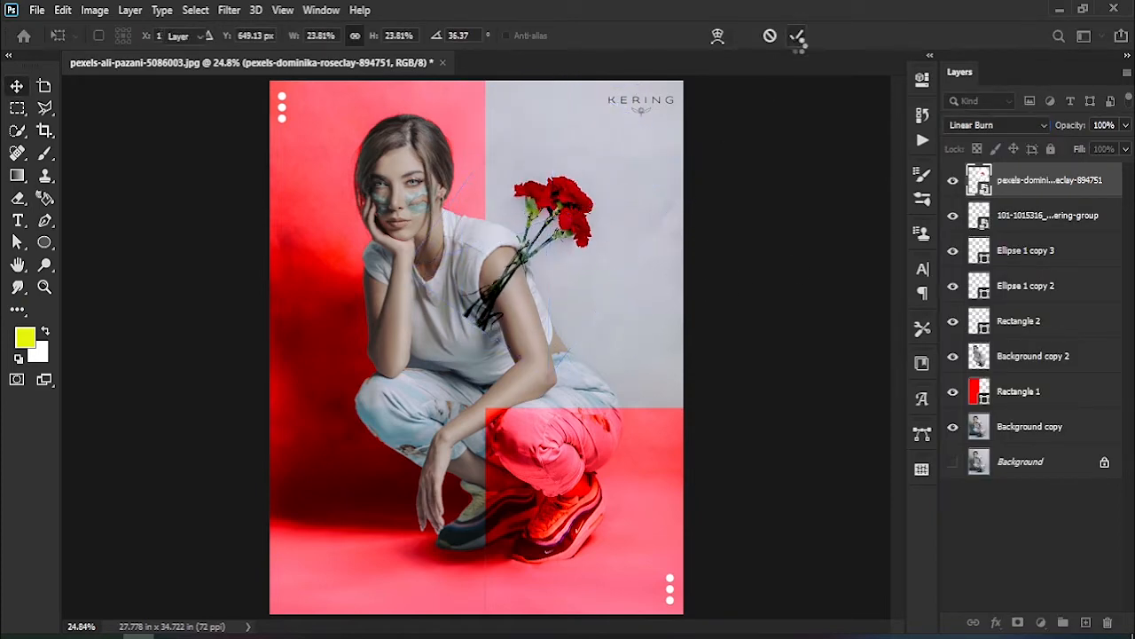
drag(1049, 182, 1042, 373)
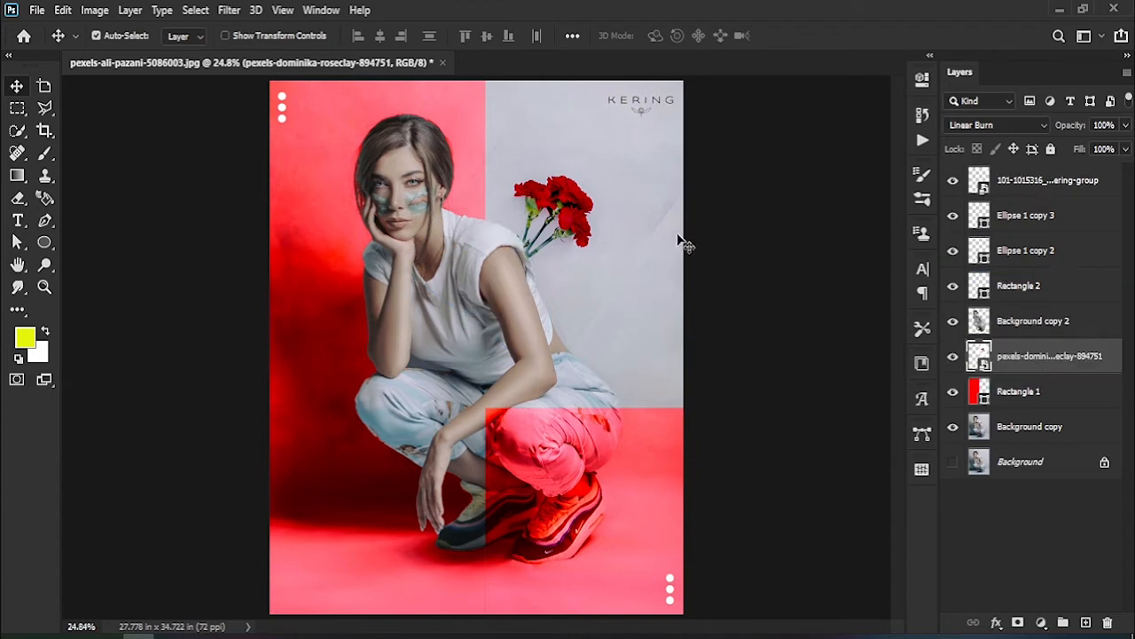
drag(584, 203, 578, 187)
Group the Ellipse 1 copy 3 and Ellipse 1 copy 2 layers and name the group elips
click(1074, 251)
shift+click(1083, 216)
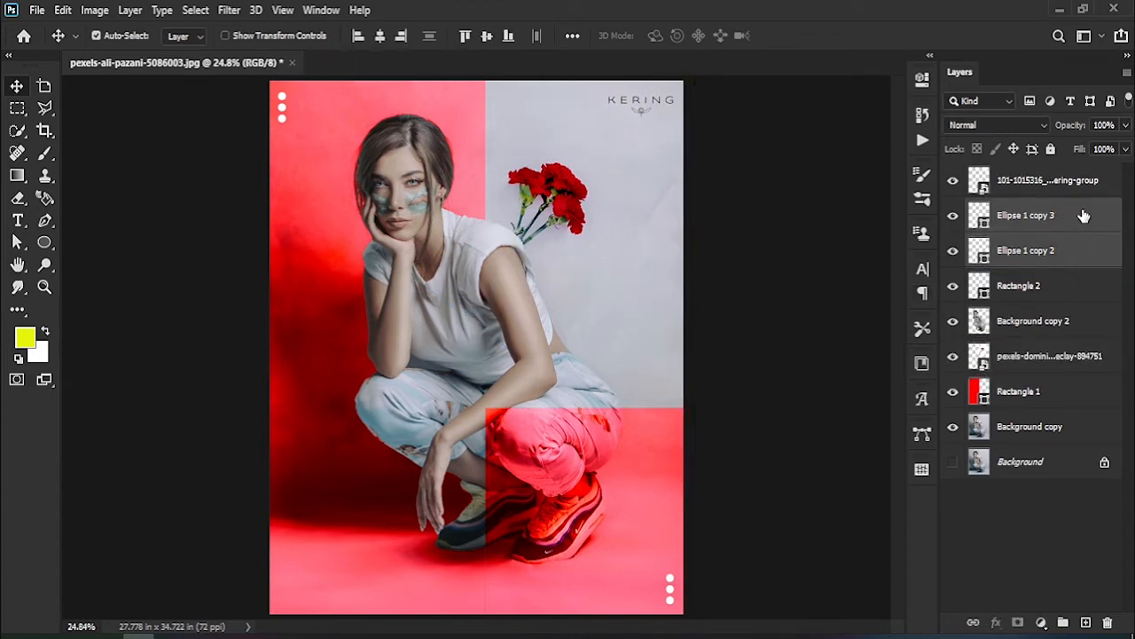
key(ctrl+g)
double_click(1026, 211)
text(elips)
key(Return)
Rename both the Rectangle 2 and Rectangle 1 layers as red
click(952, 182)
click(1047, 250)
click(953, 238)
click(953, 238)
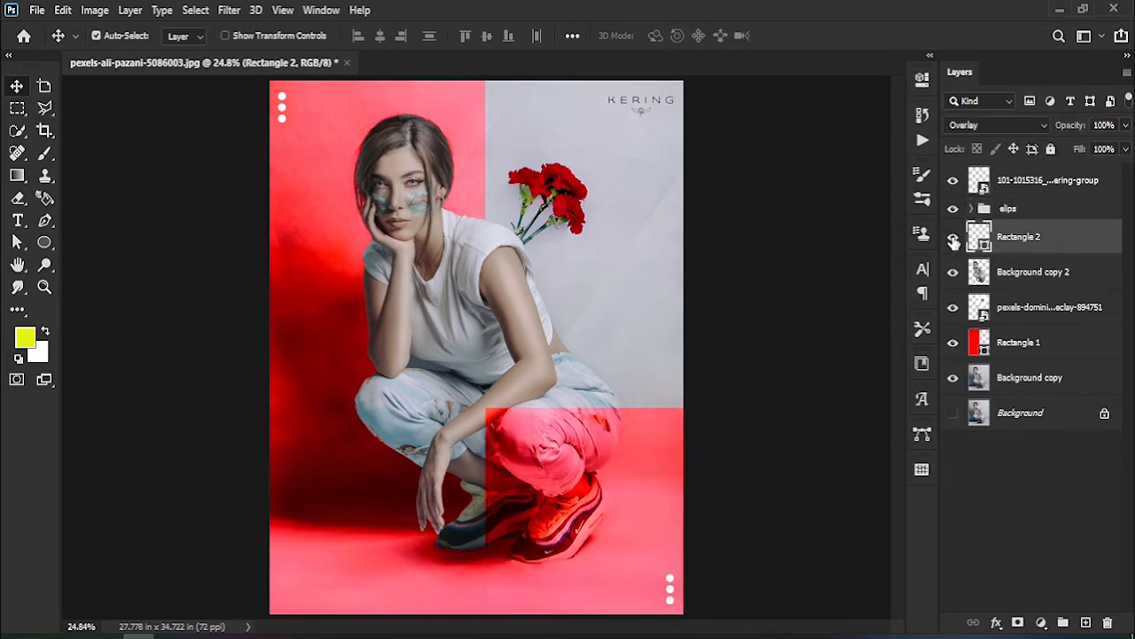
double_click(1018, 239)
text(red)
key(Return)
double_click(1011, 342)
text(red)
key(Return)
click(953, 307)
click(953, 307)
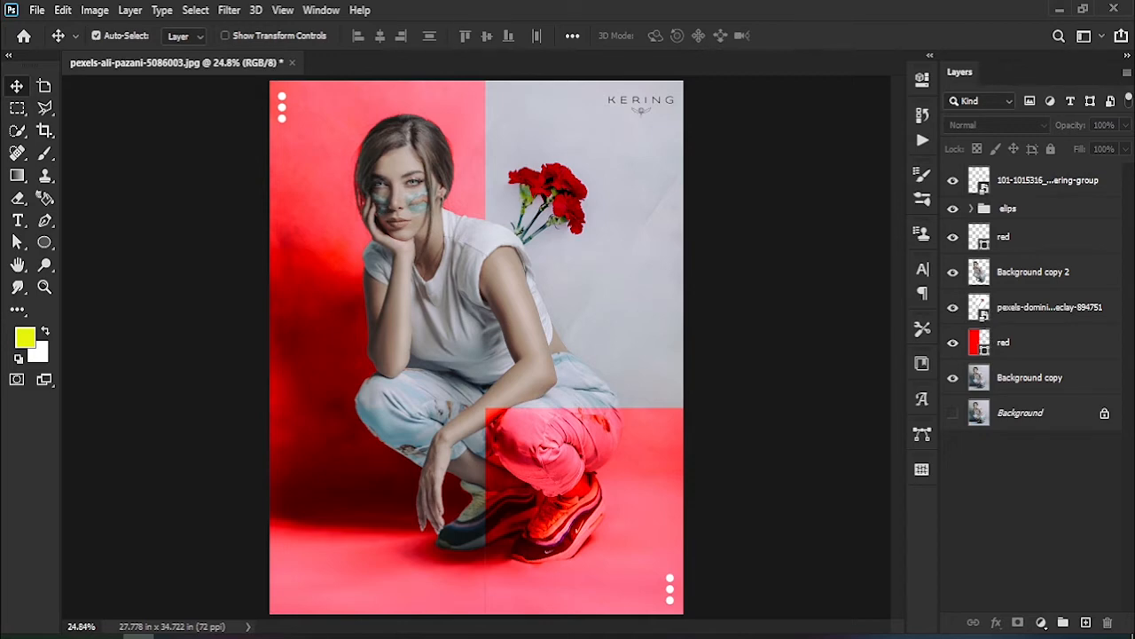
Place the anthurium photo beside the woman's shoulder, scaled to about 20% and rotated about 105°
drag(1029, 585, 603, 329)
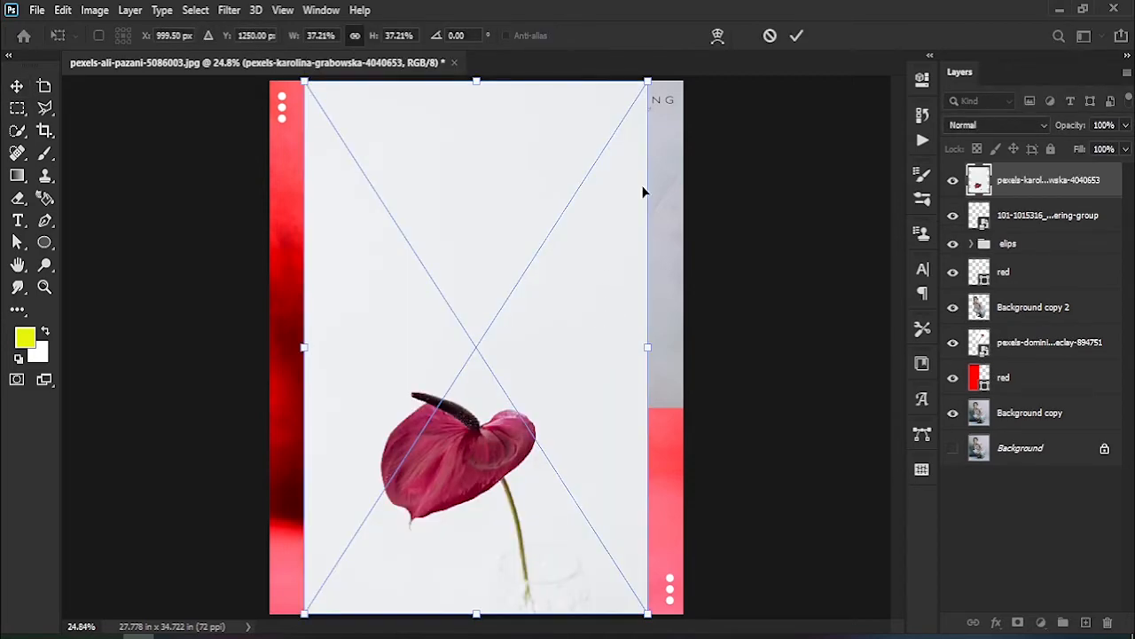
drag(648, 82, 456, 405)
drag(399, 497, 513, 231)
drag(558, 133, 625, 335)
drag(501, 266, 607, 243)
drag(680, 290, 755, 284)
click(796, 35)
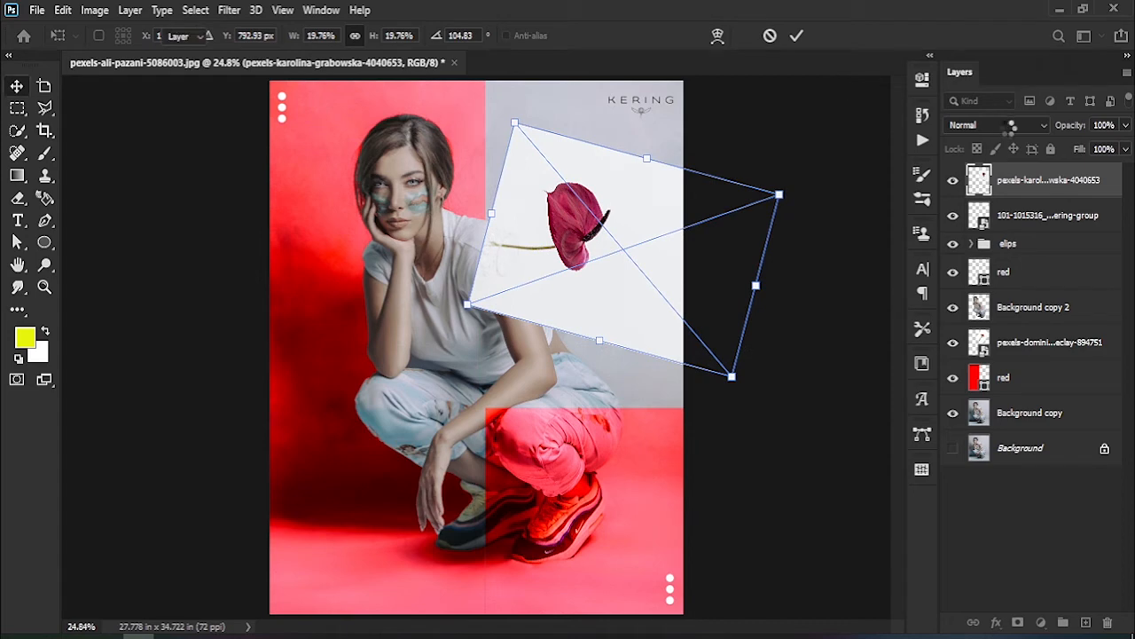
Set the anthurium's blend mode to Darken and place its layer between the Background copy 2 cutout and the carnation layer
click(998, 125)
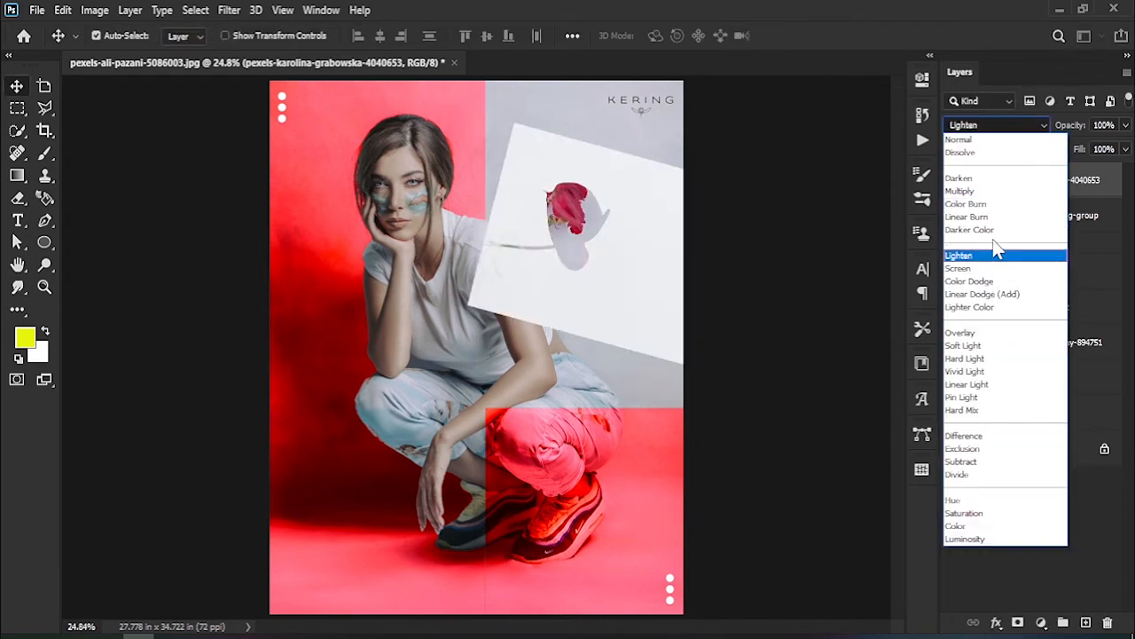
click(993, 179)
drag(1050, 181, 1038, 340)
shift+click(1040, 351)
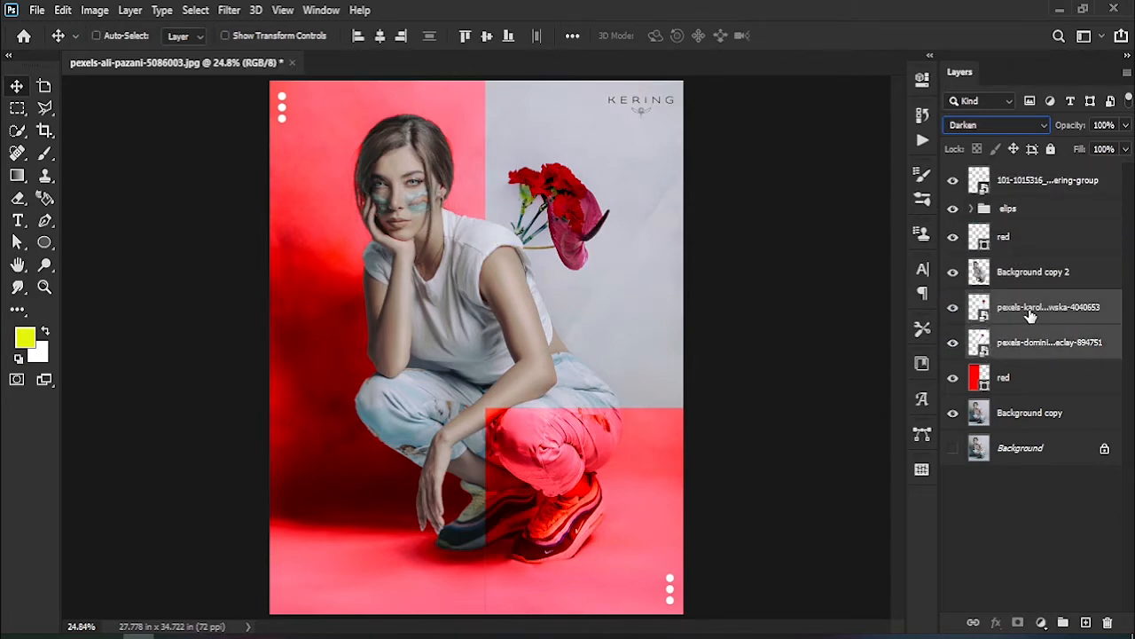
Group the carnation and anthurium layers and name the group flow
key(ctrl+g)
double_click(1016, 301)
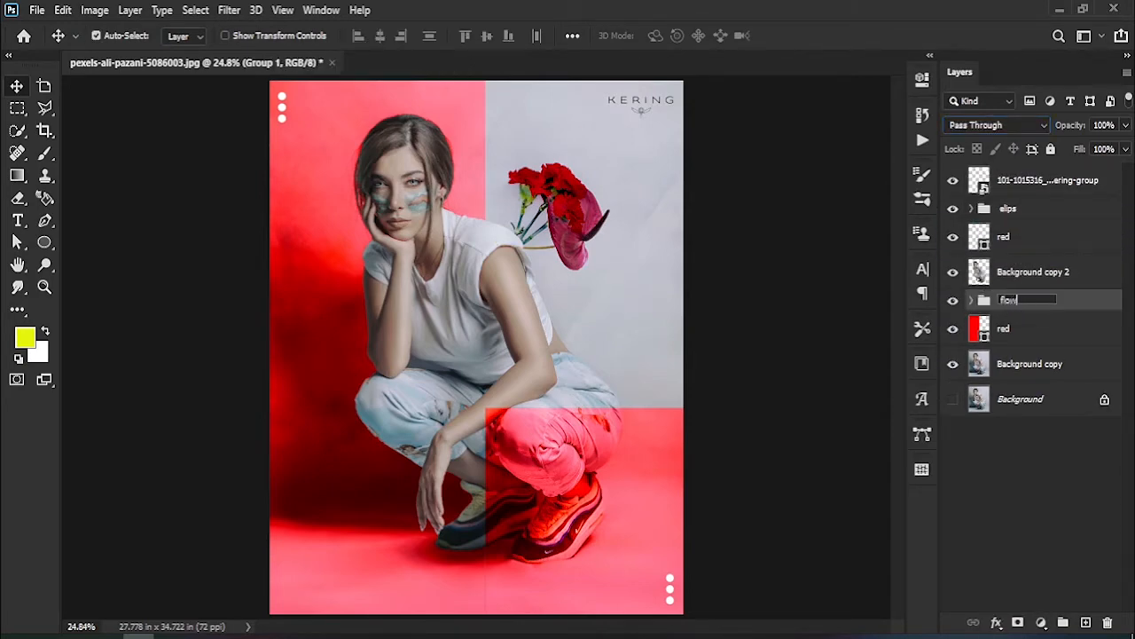
key(Return)
Expand the flow group and move the anthurium slightly down and away from the carnations
click(972, 301)
click(1033, 330)
click(953, 328)
click(953, 328)
drag(625, 253, 632, 259)
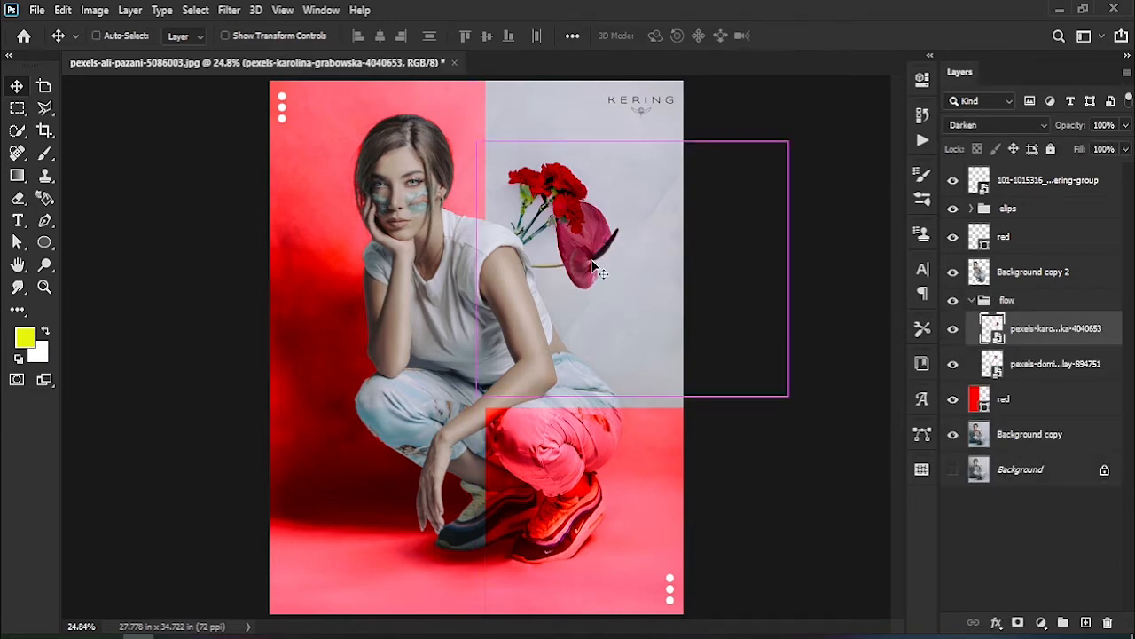
Try to shift the anthurium up toward the carnations and undo both changes
key(ctrl+t)
drag(651, 204, 642, 197)
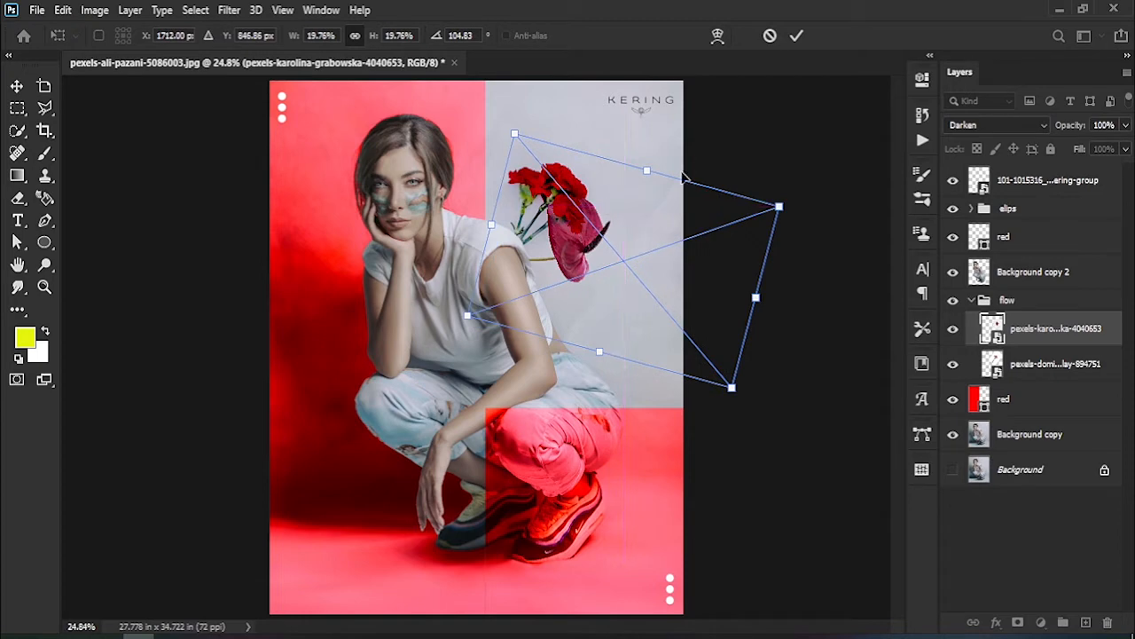
click(797, 37)
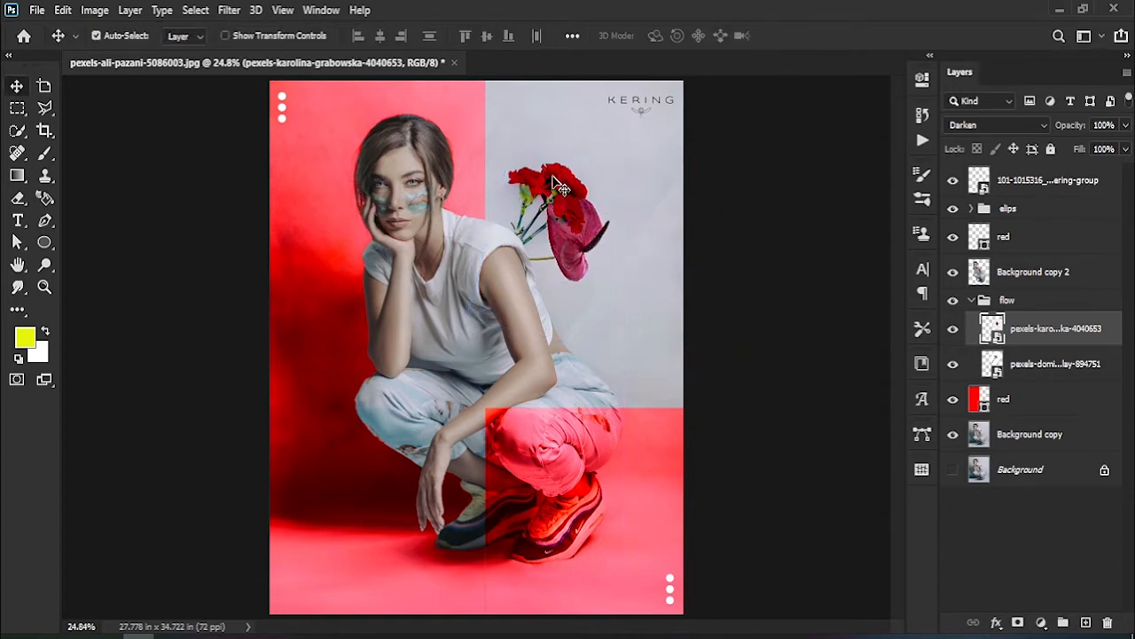
click(1018, 363)
drag(561, 182, 552, 171)
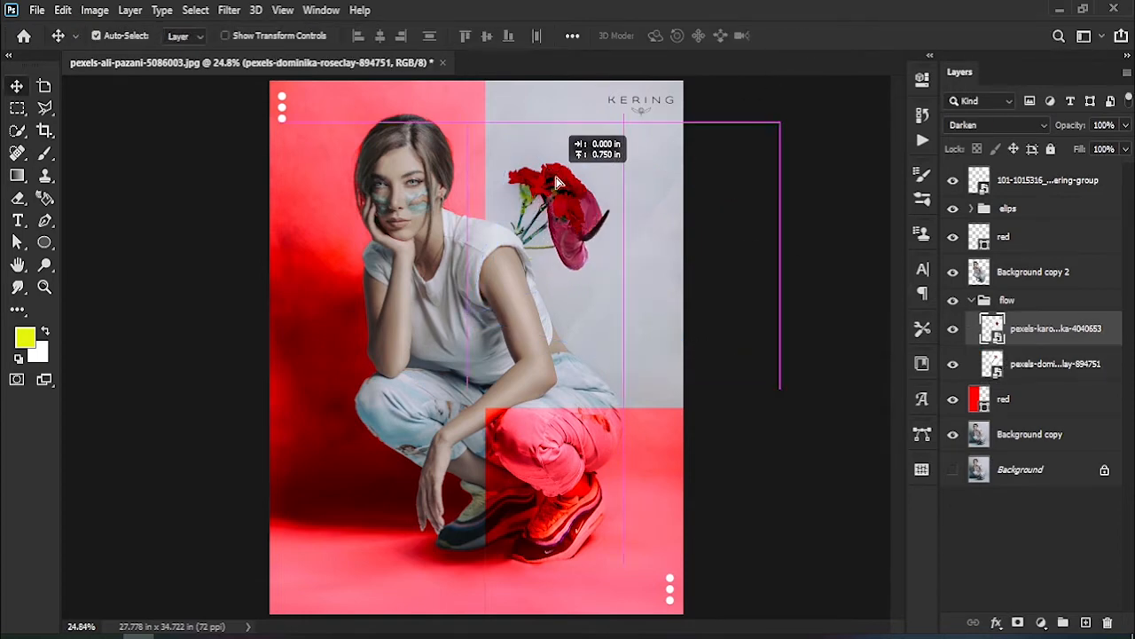
key(ctrl+z)
key(ctrl+z)
Move the carnations up beside the woman's head and rotate them to about 20° at 23.81% scale
click(1047, 364)
mouse_move(661, 214)
mouse_down()
mouse_move(634, 178)
mouse_move(622, 182)
mouse_up()
key(ctrl+t)
drag(549, 183, 522, 197)
click(796, 36)
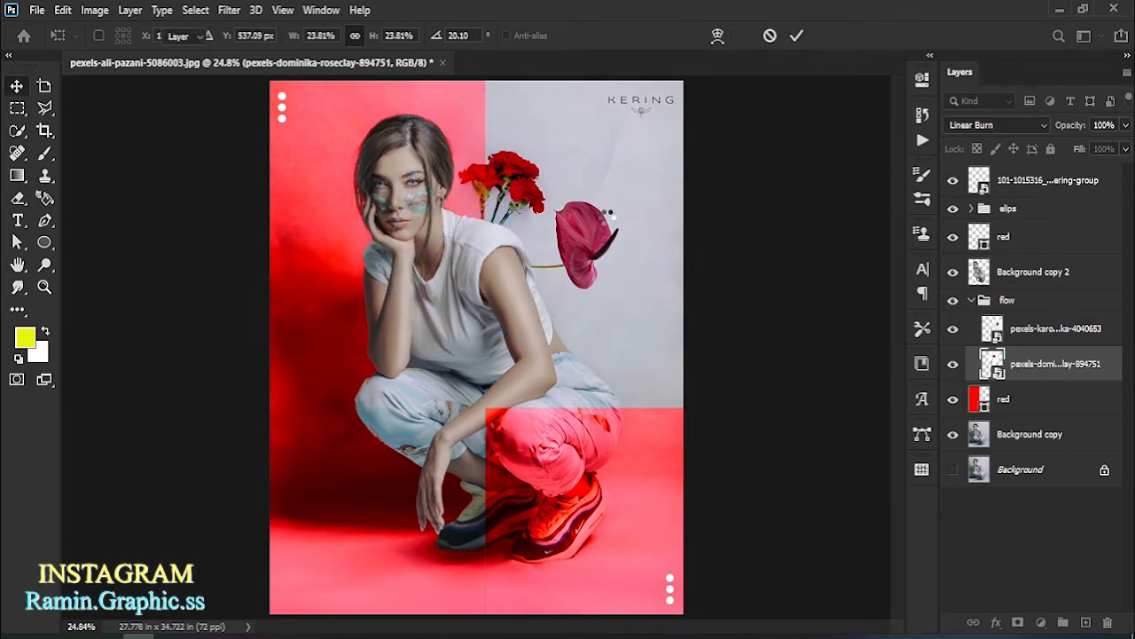
Nudge the anthurium closer to the woman's shoulder and fine-tune the carnations' position beside her head
drag(596, 235, 572, 244)
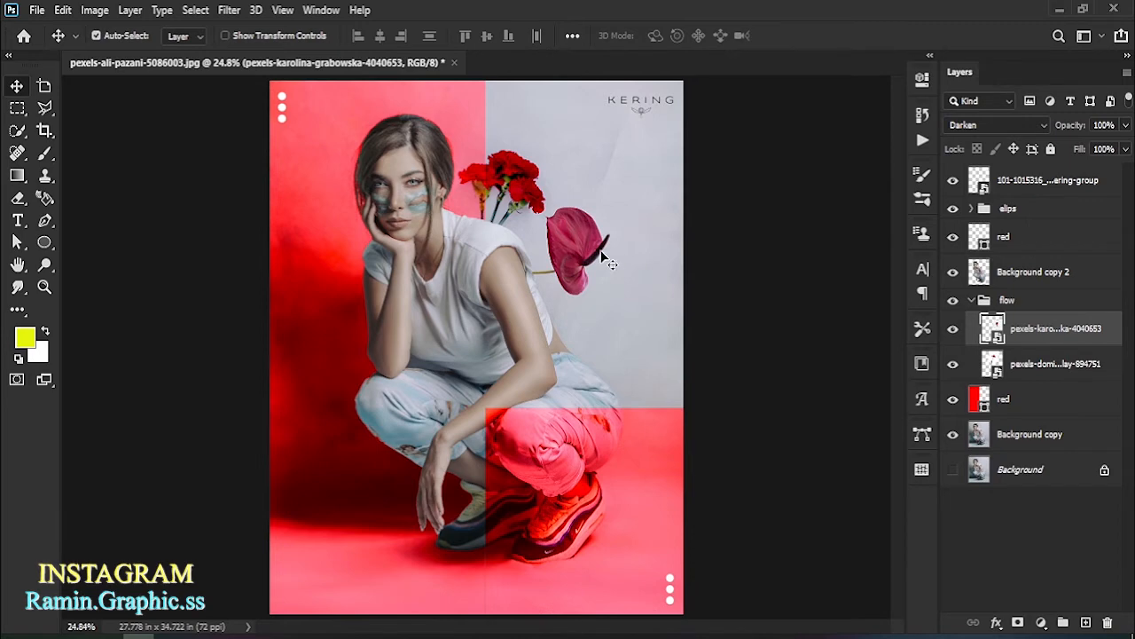
drag(486, 188, 493, 171)
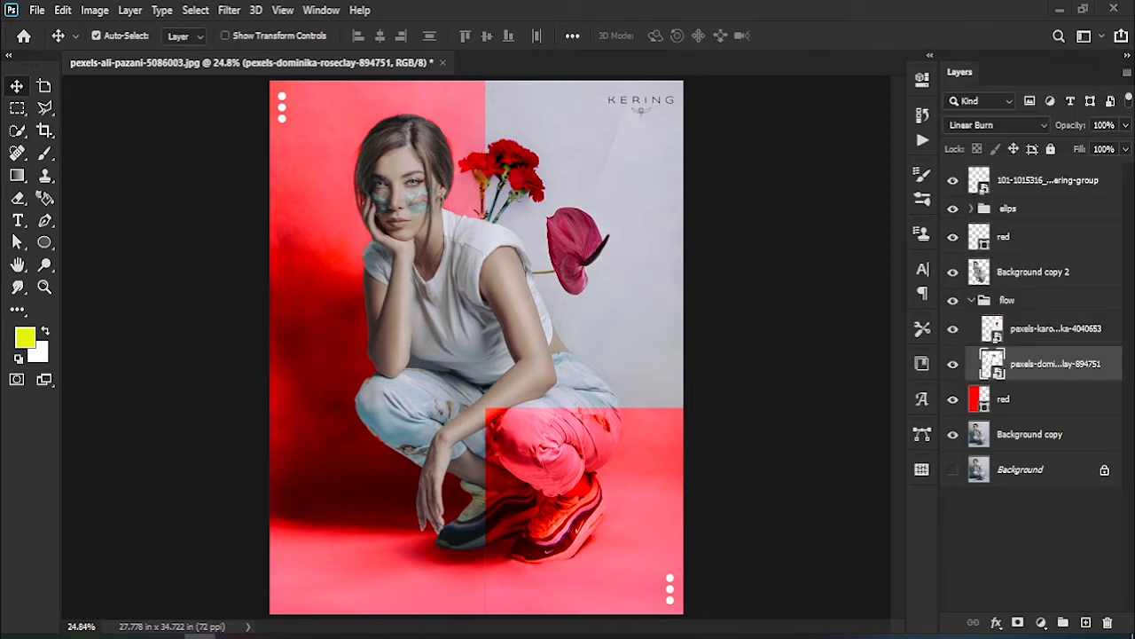
mouse_move(575, 259)
mouse_down()
mouse_move(593, 269)
mouse_move(574, 265)
mouse_up()
mouse_move(514, 175)
mouse_down()
mouse_move(513, 190)
mouse_move(521, 174)
mouse_up()
click(480, 165)
key(ctrl+z)
click(1042, 363)
ctrl+click(502, 237)
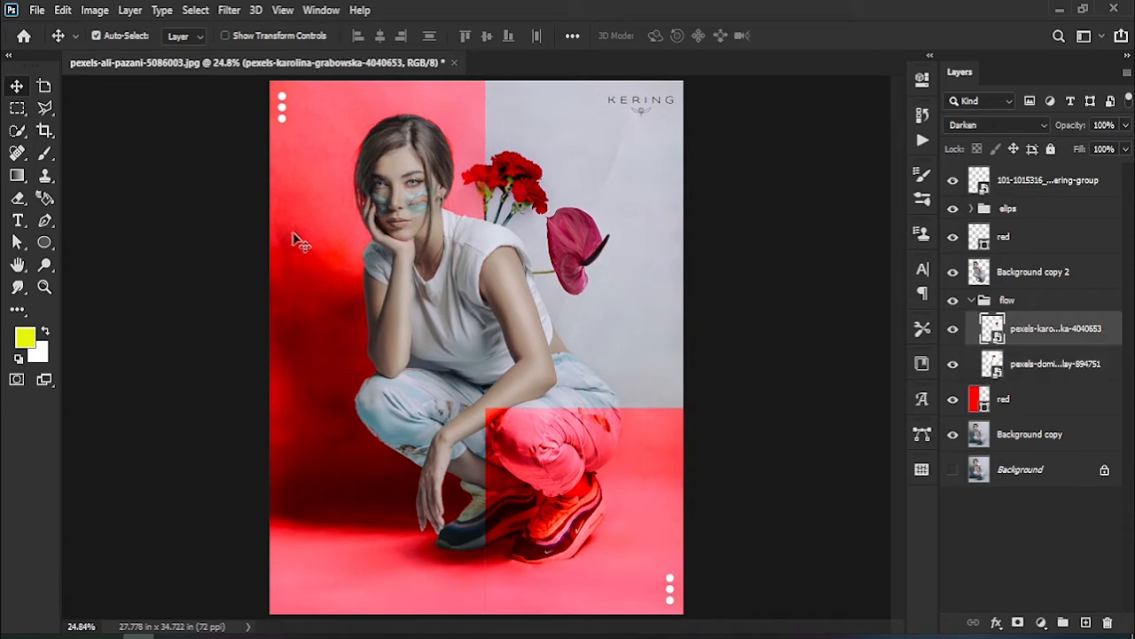
Examine the flowers up close for leftover photo background by toggling the visibility of both flower layers
click(44, 286)
click(635, 135)
click(629, 147)
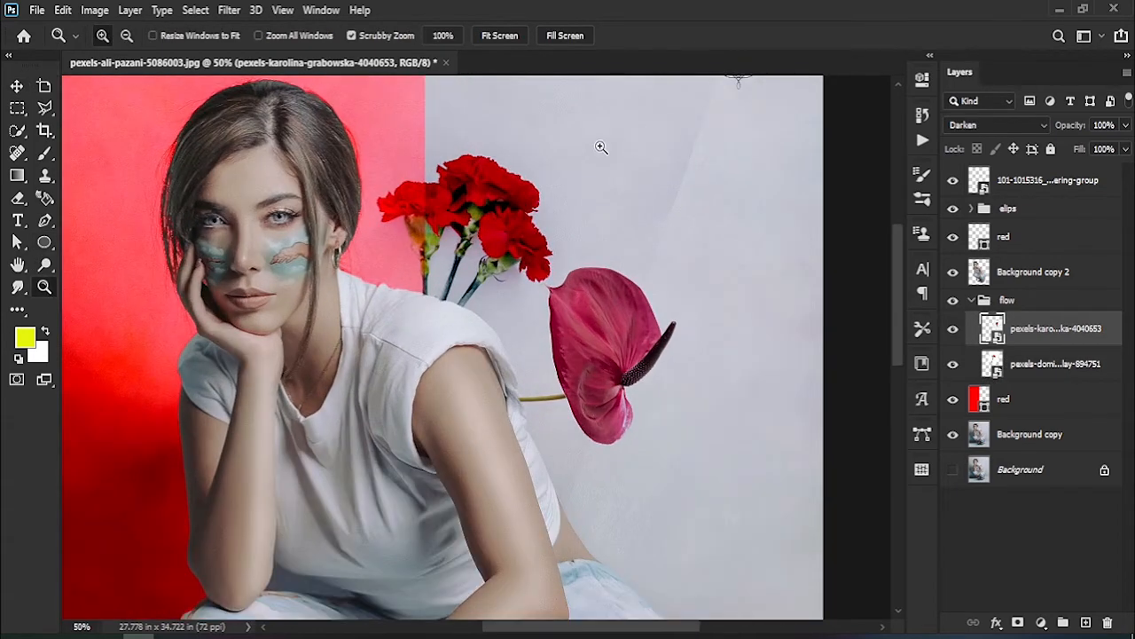
click(17, 86)
click(953, 331)
click(953, 331)
click(954, 364)
click(953, 364)
drag(770, 219, 731, 321)
Add a layer mask to the carnation layer and paint out the leftover background around the flowers with a soft 170 px black brush
click(1029, 372)
click(1018, 621)
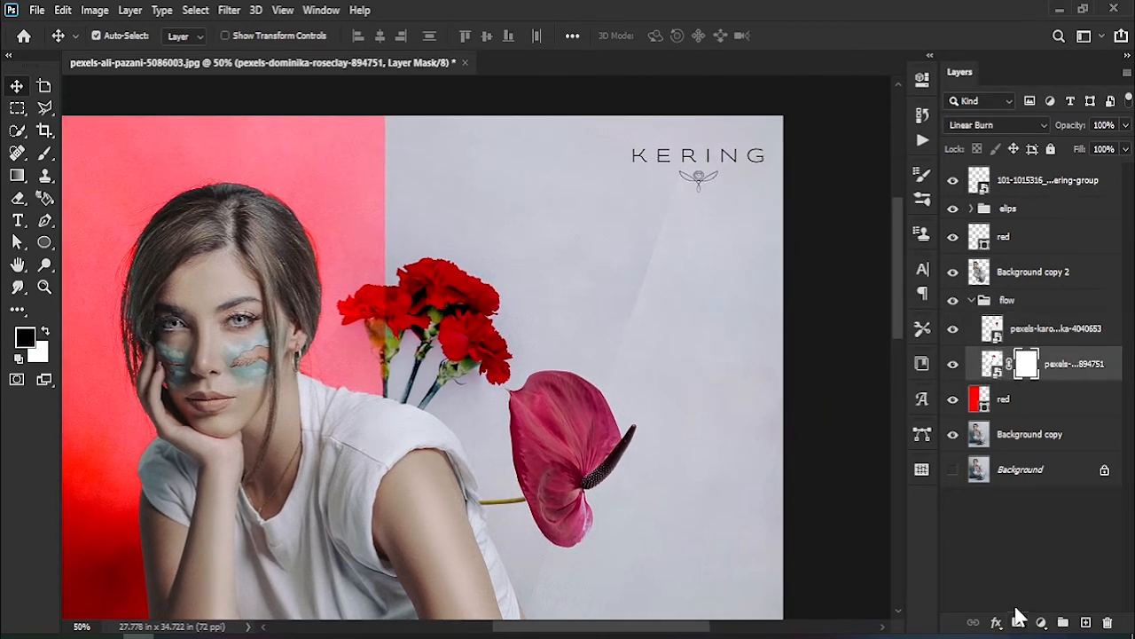
click(46, 152)
drag(661, 335, 699, 345)
mouse_move(701, 344)
mouse_down()
mouse_move(669, 330)
mouse_move(659, 222)
mouse_move(653, 248)
mouse_move(666, 203)
mouse_move(618, 202)
mouse_up()
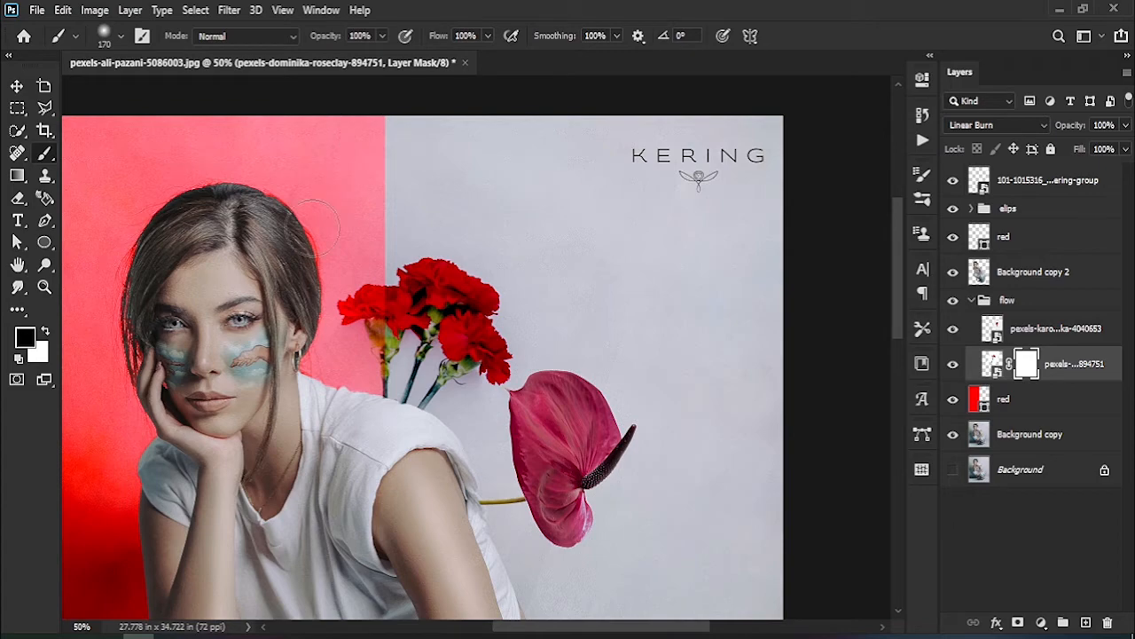
click(953, 364)
click(953, 364)
click(953, 364)
click(953, 364)
drag(590, 361, 597, 338)
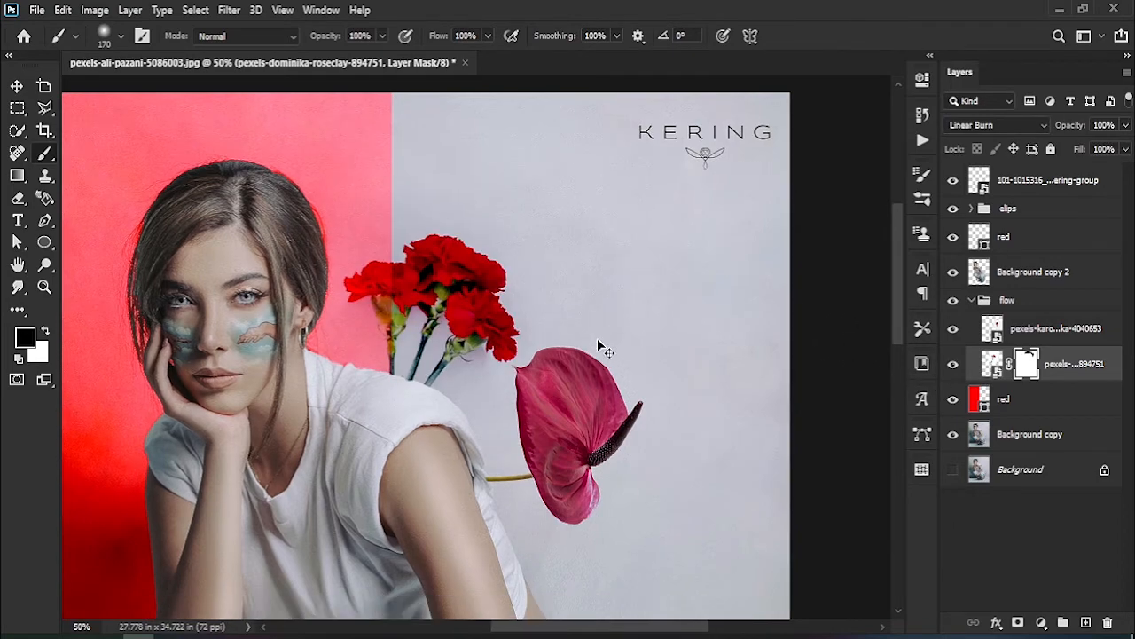
key(ctrl+0)
click(18, 87)
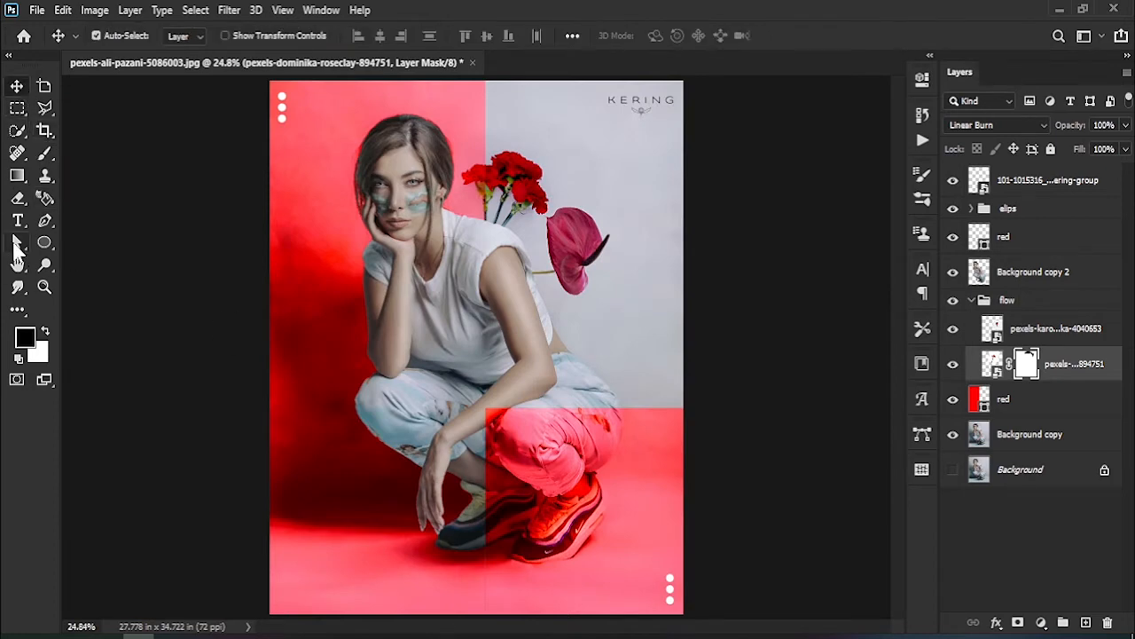
Add a 47 pt Lorem Ipsum text line in Mongolian Baiti and centre it at the poster's bottom edge
click(18, 222)
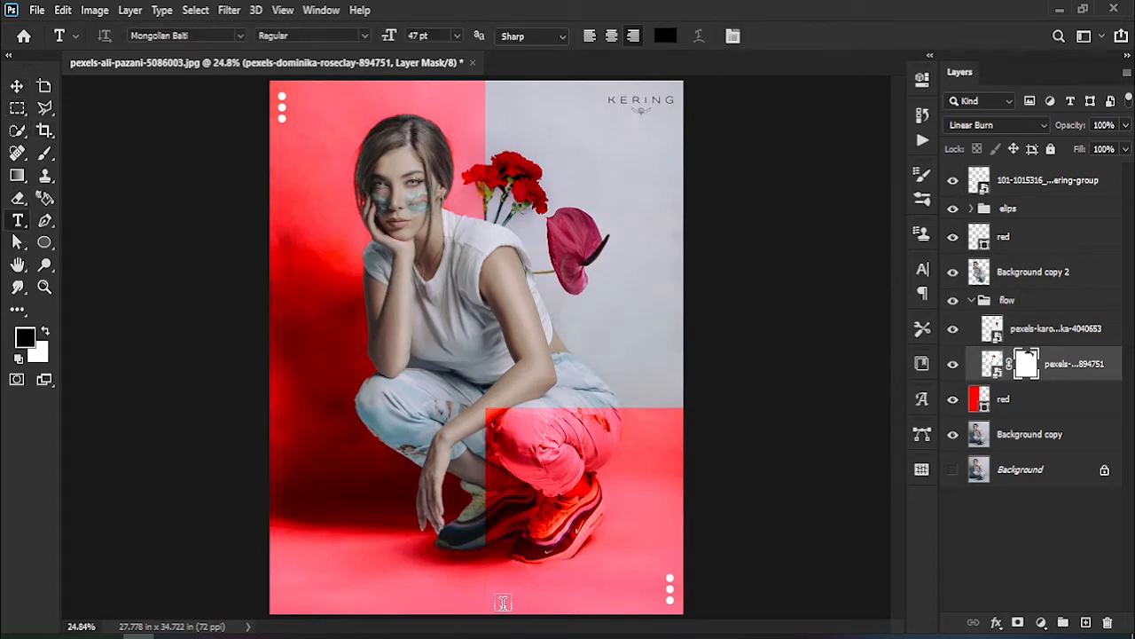
click(428, 605)
click(794, 35)
click(17, 86)
drag(388, 612, 481, 615)
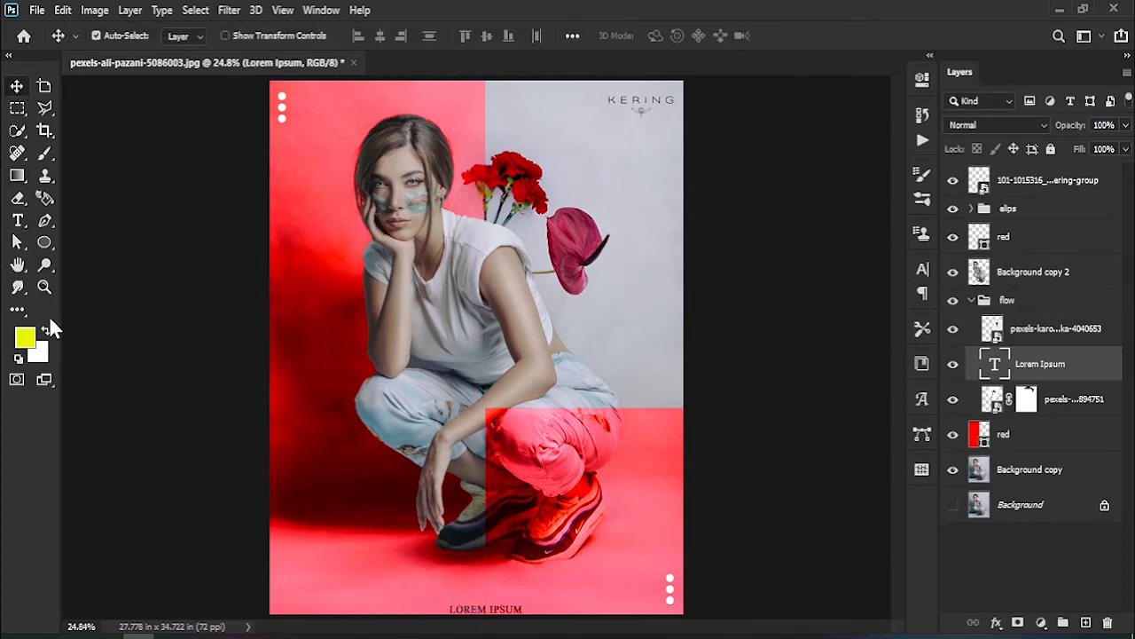
Move the Lorem Ipsum layer to the top of the layer stack and raise the text slightly above the poster's bottom edge
click(45, 287)
drag(489, 508, 489, 508)
click(16, 86)
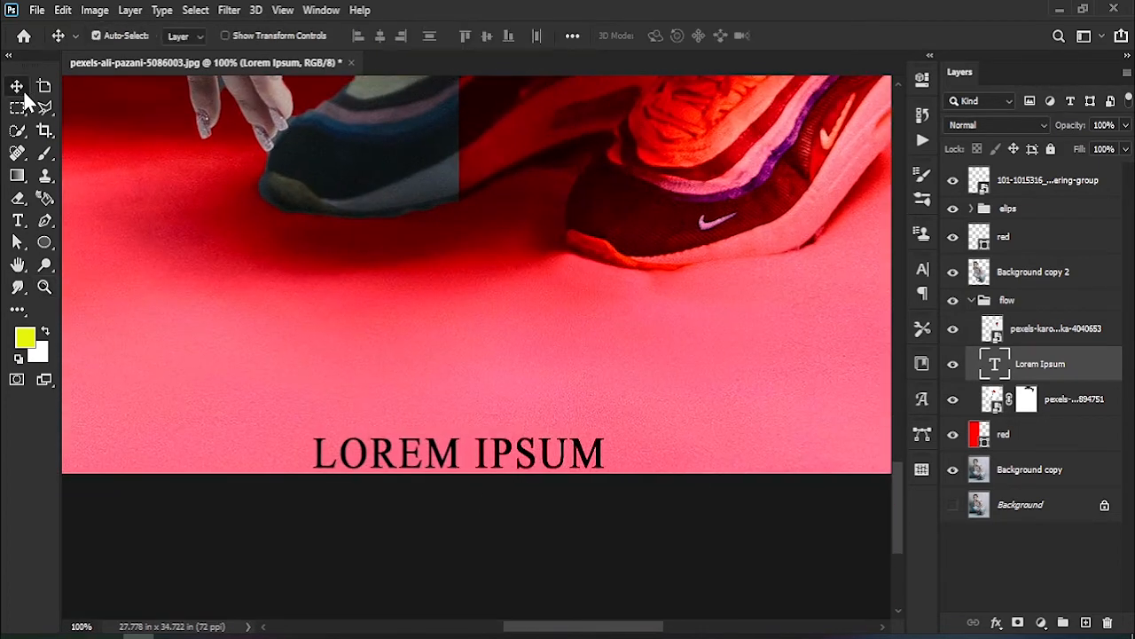
click(537, 470)
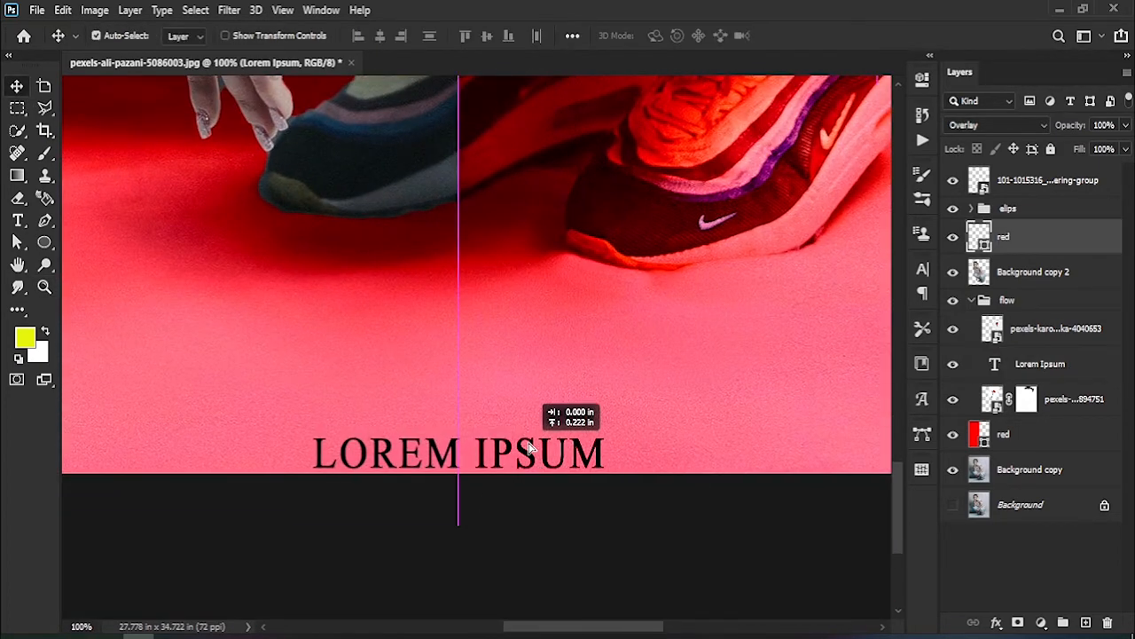
click(1071, 181)
drag(1063, 366, 1096, 168)
mouse_move(585, 460)
mouse_down()
mouse_move(597, 405)
mouse_move(595, 445)
mouse_up()
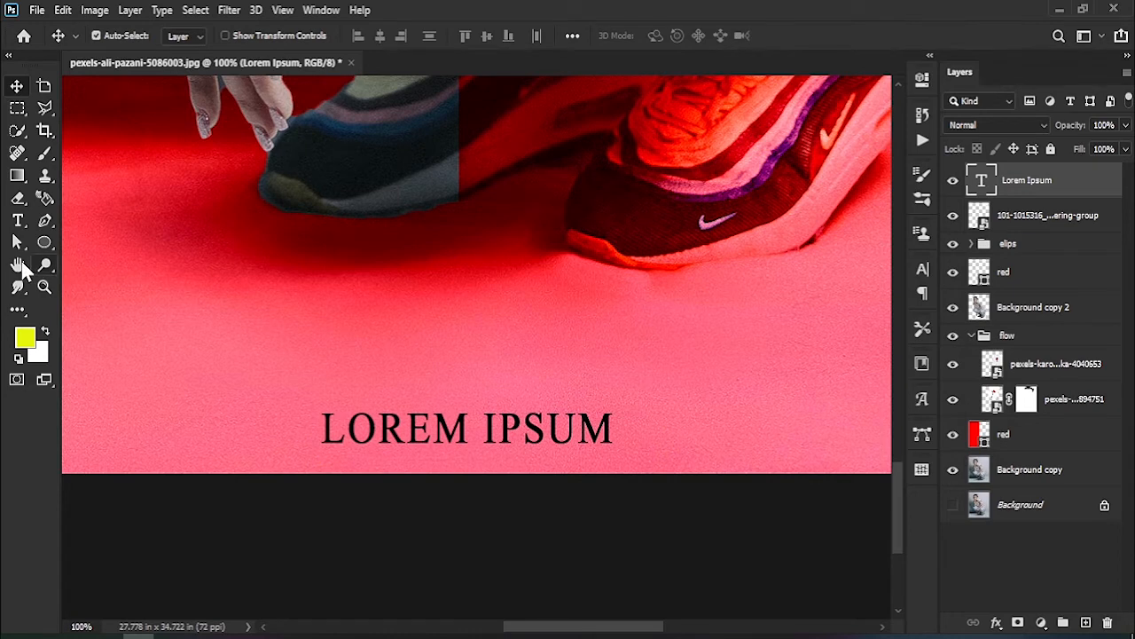
Replace the Lorem Ipsum text with RAMIN GRAPHIC and shift it back toward the poster's centre
click(17, 220)
click(608, 433)
drag(608, 432, 314, 433)
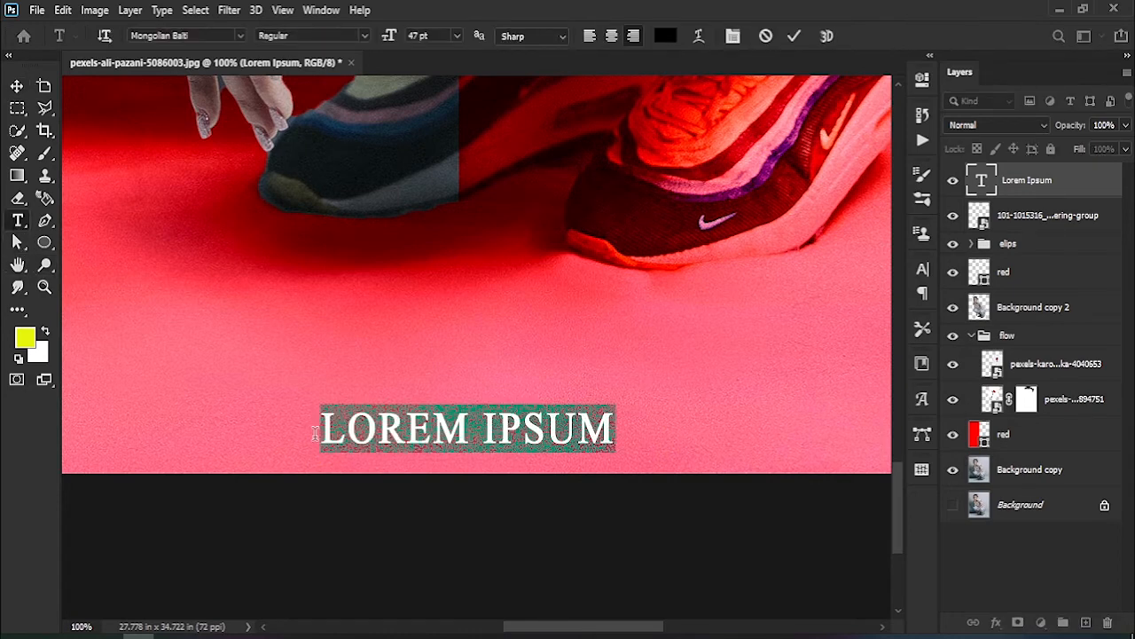
text(RAMIN G)
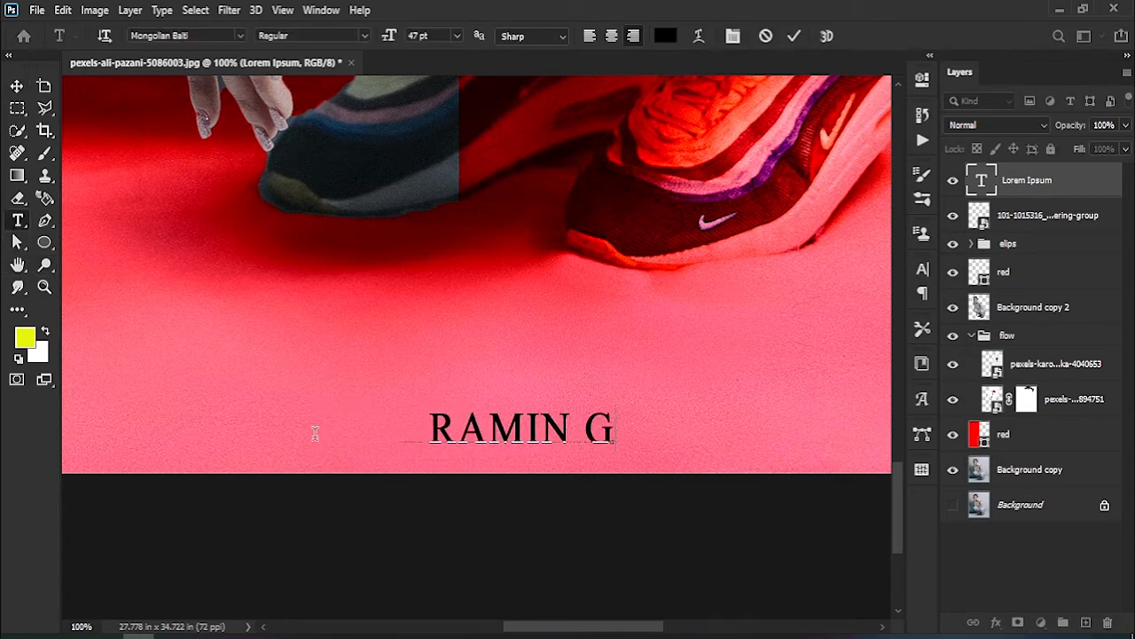
text(RAPHIC)
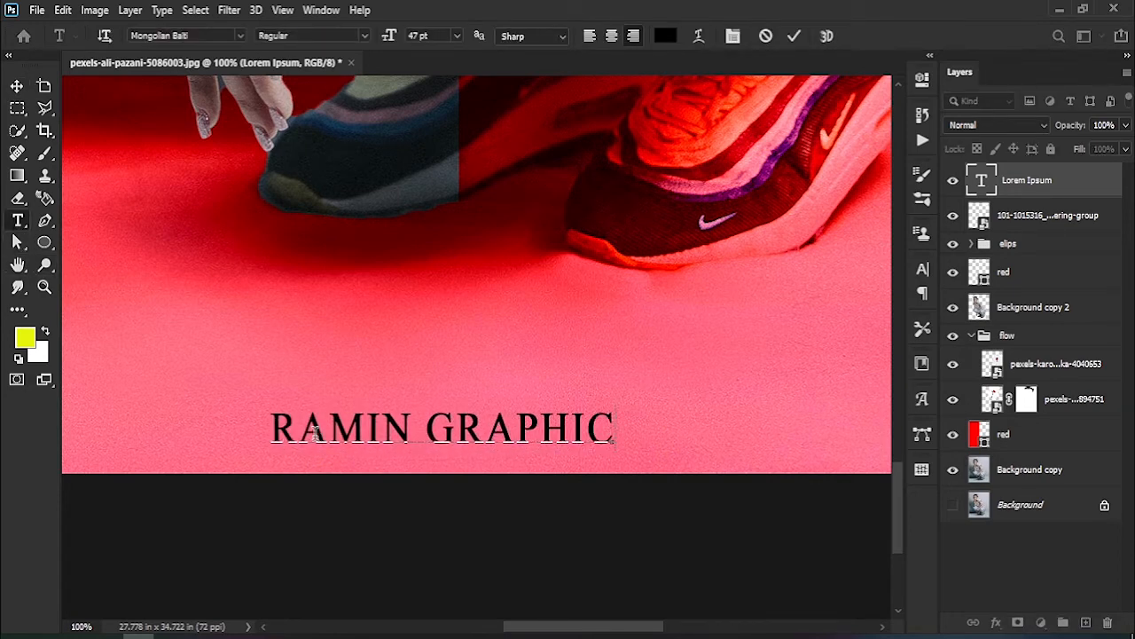
click(796, 36)
click(16, 86)
drag(535, 441, 553, 441)
Set the RAMIN GRAPHIC text to Baskerville Old Face without faux bold, with tracking of 240
click(923, 270)
click(823, 294)
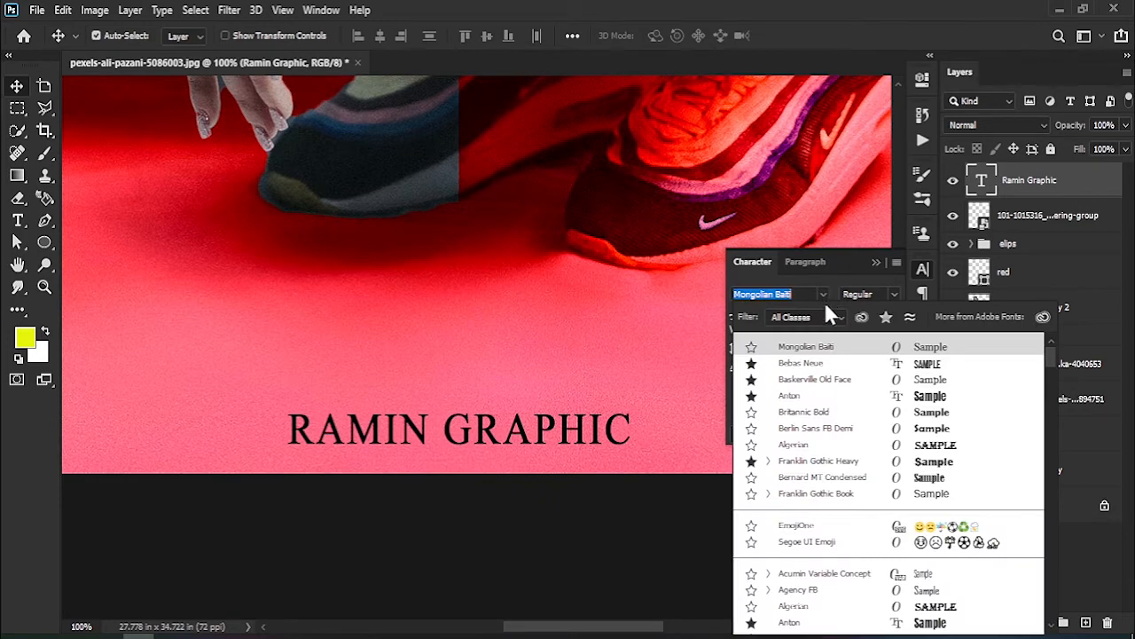
click(825, 380)
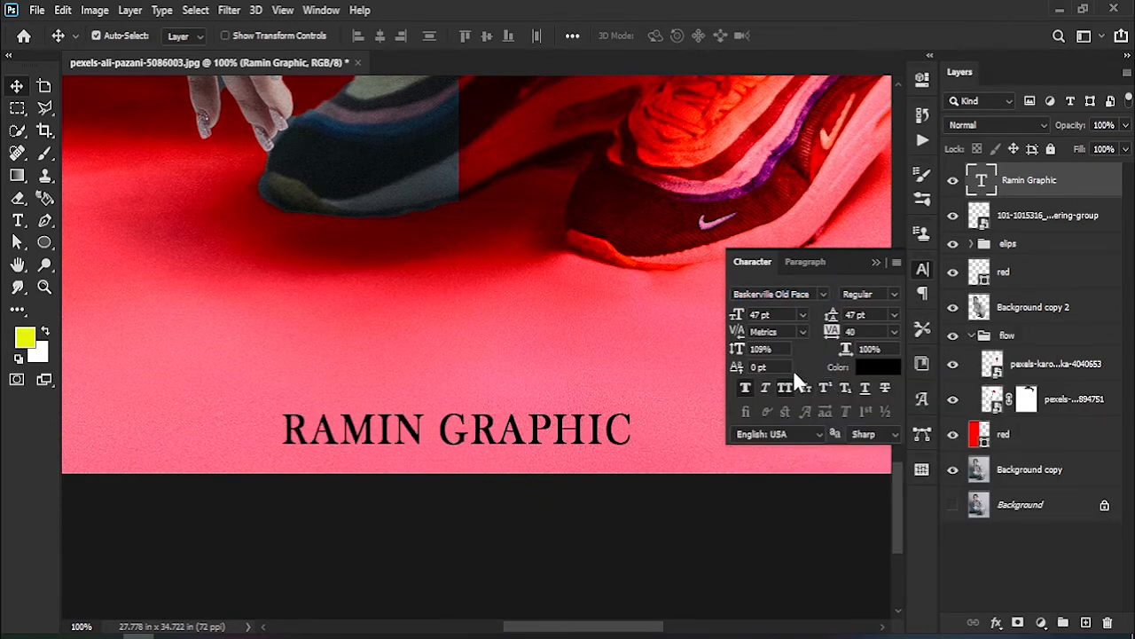
click(746, 389)
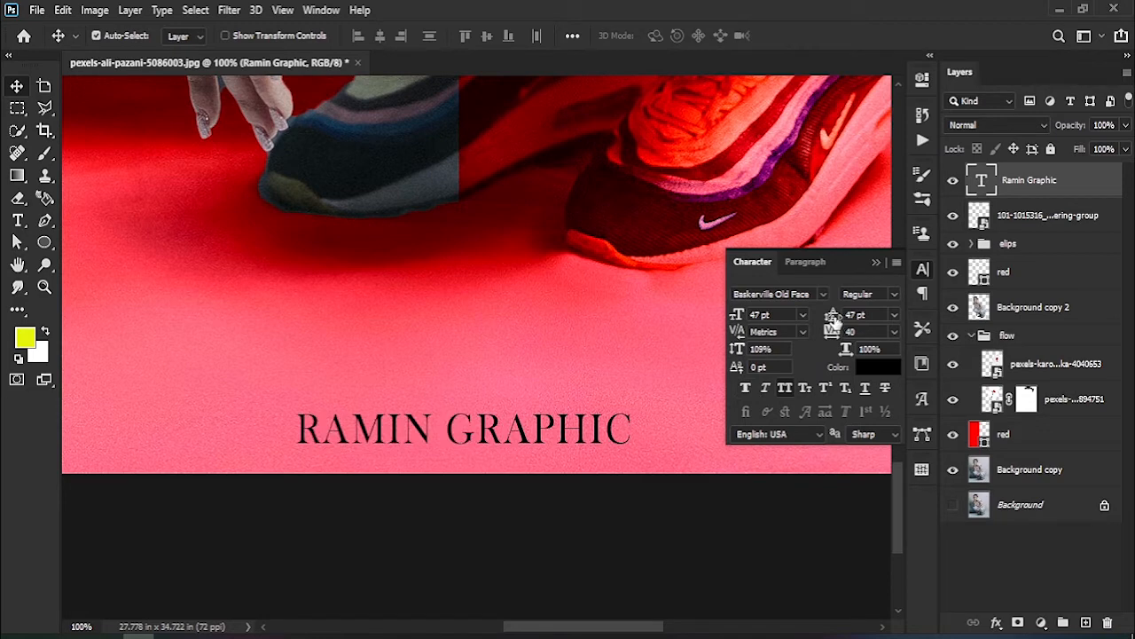
drag(836, 332, 848, 330)
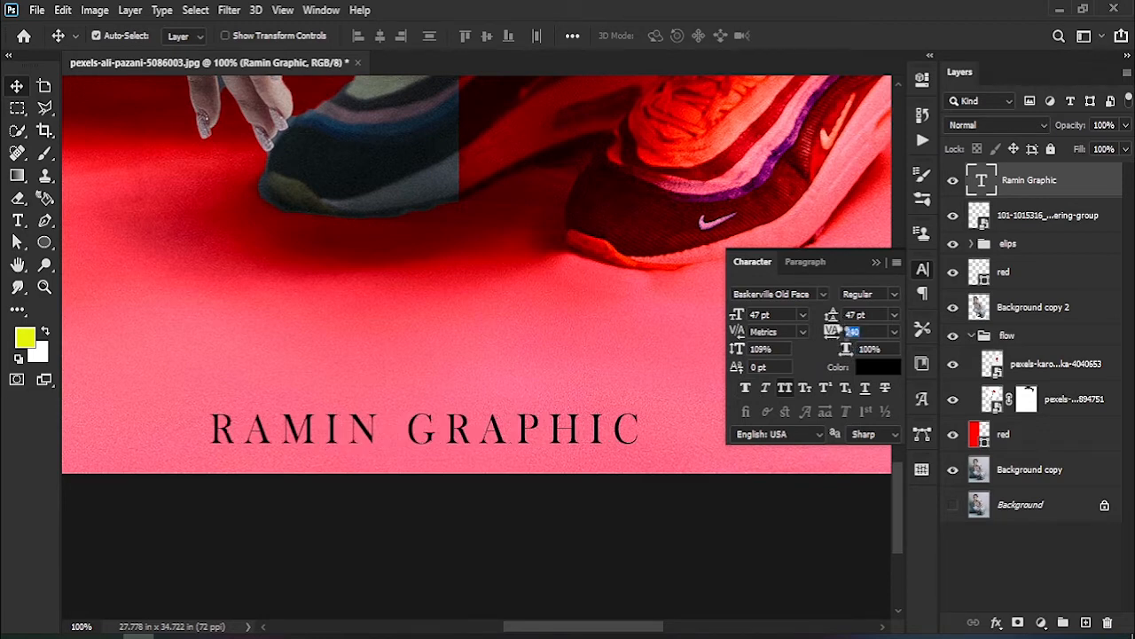
click(877, 263)
Centre the RAMIN GRAPHIC text horizontally on the poster and nudge it down a few pixels
drag(581, 434, 608, 433)
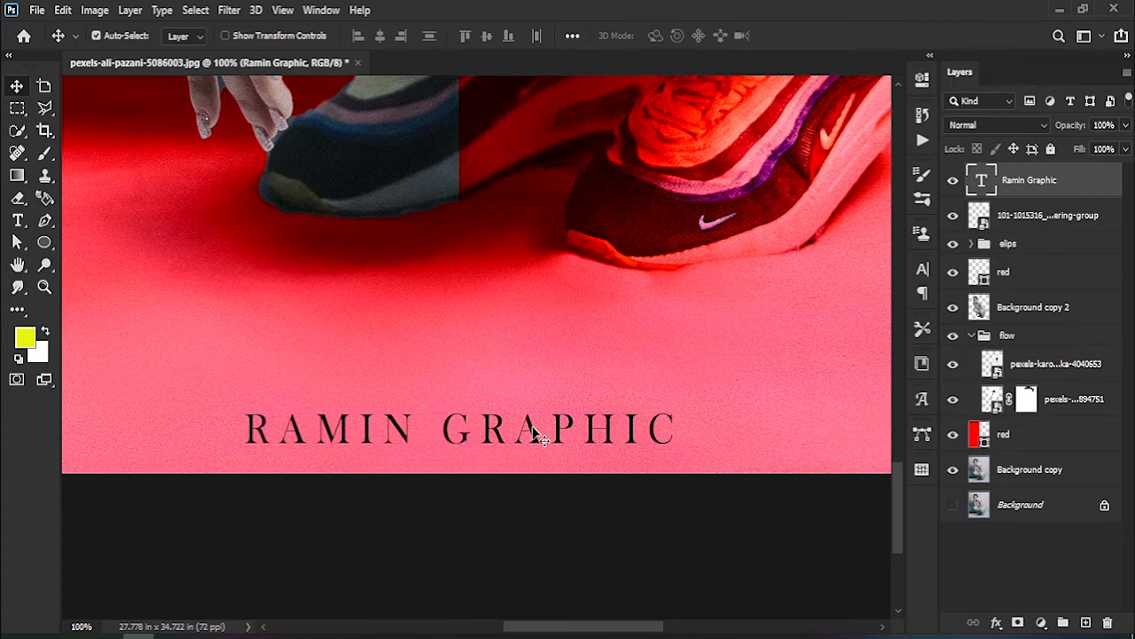
key(Down)
key(Down)
key(Down)
key(Down)
key(Down)
key(Down)
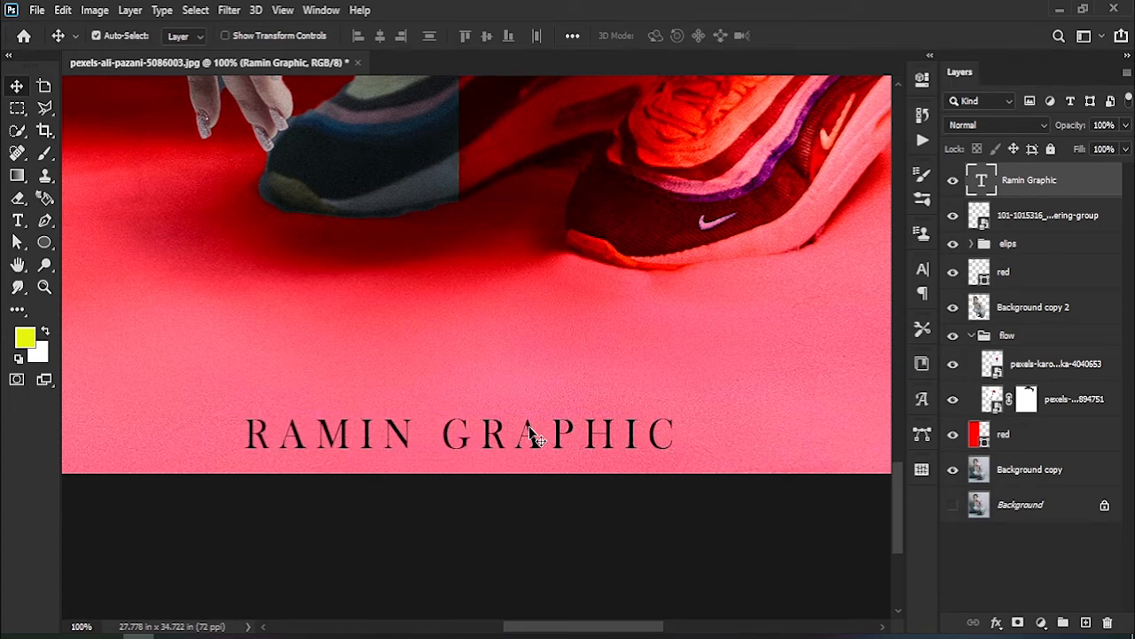
Reduce the vertical scale of the RAMIN GRAPHIC text to 96%
click(538, 395)
click(564, 439)
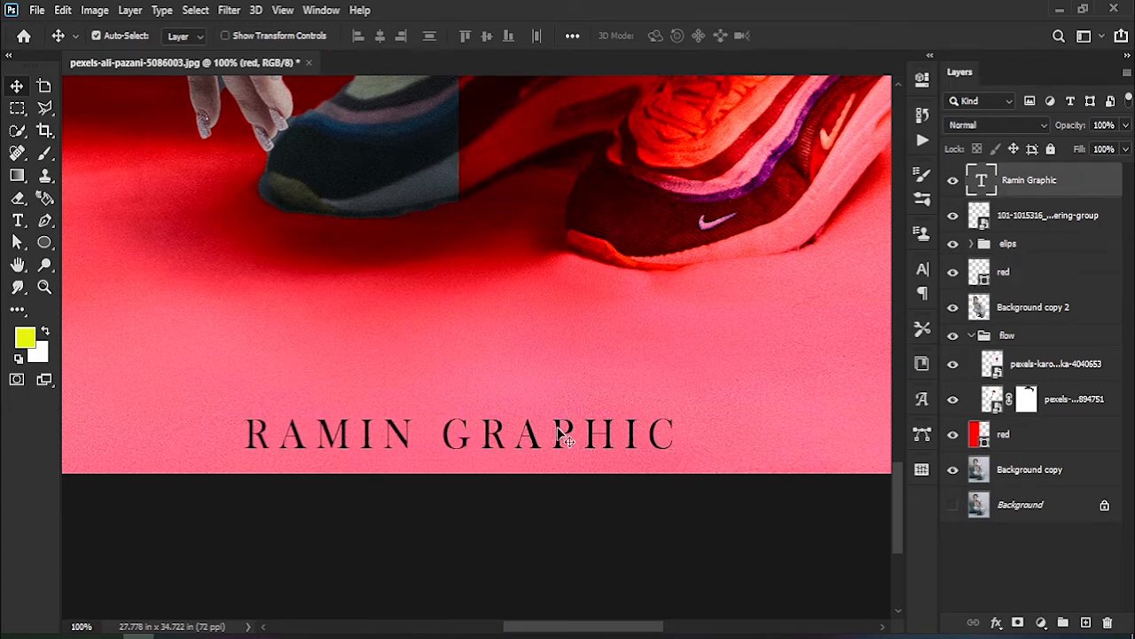
click(923, 269)
drag(739, 355, 724, 349)
click(573, 543)
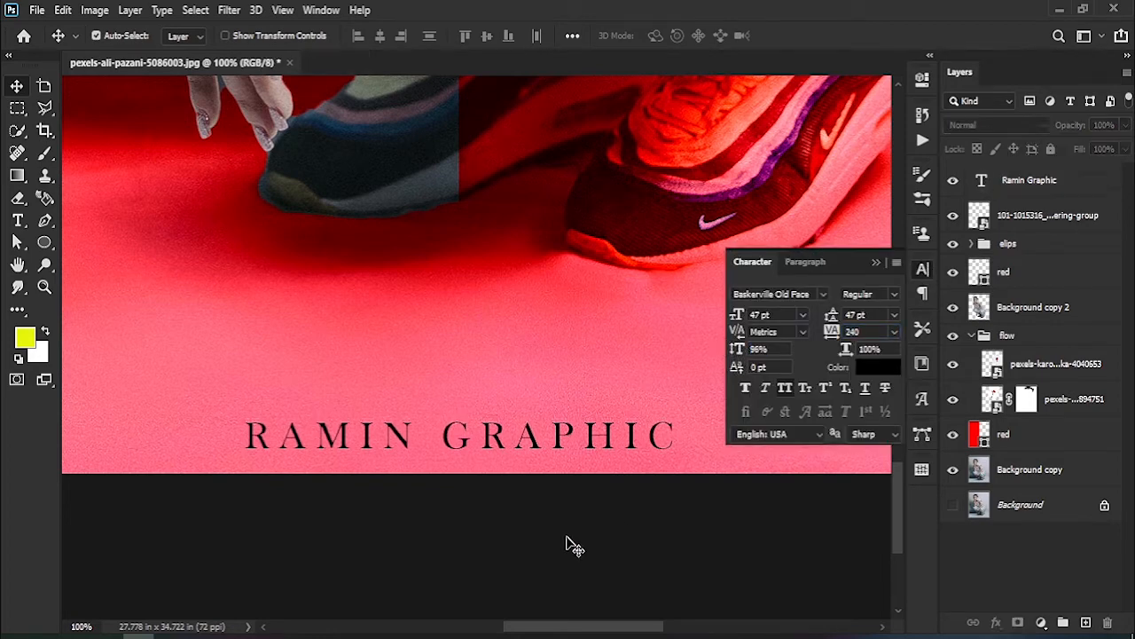
click(923, 268)
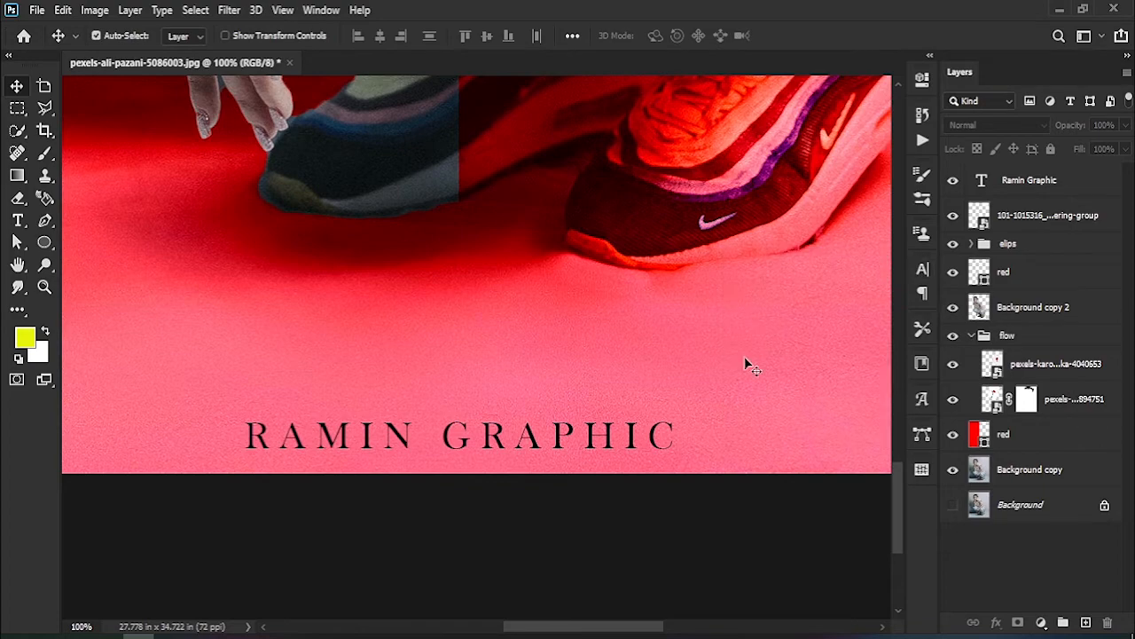
Add a left-aligned text block in the dark red area beside the woman's knee reading LOOK YOUNGER NOW BEST BEST FROM THE EXPERTS
key(ctrl+0)
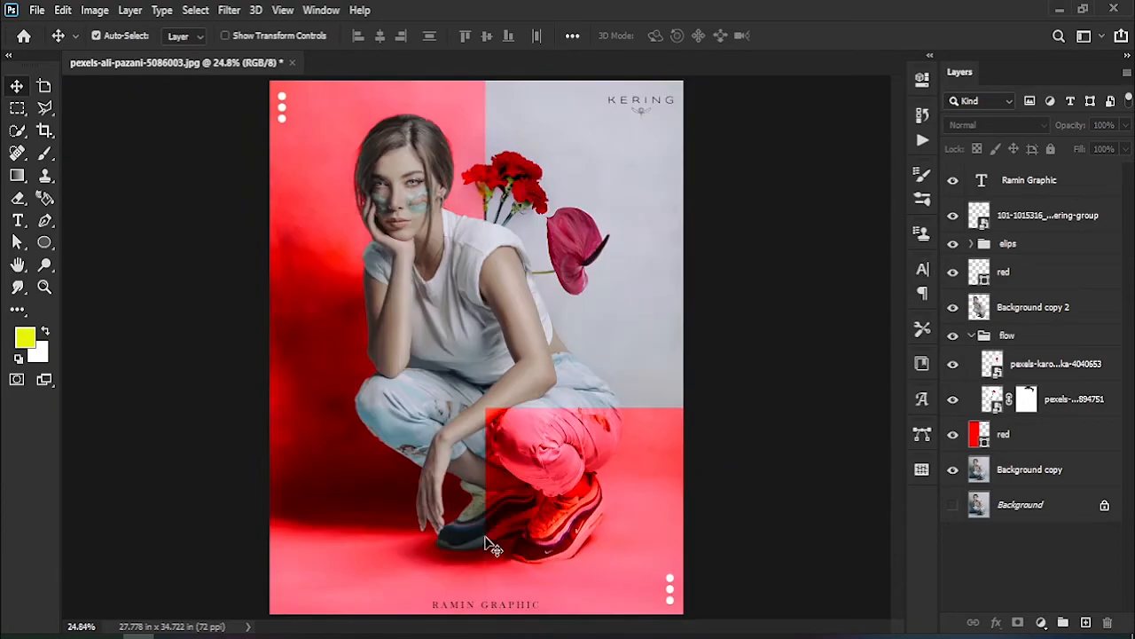
click(44, 286)
drag(303, 491, 384, 406)
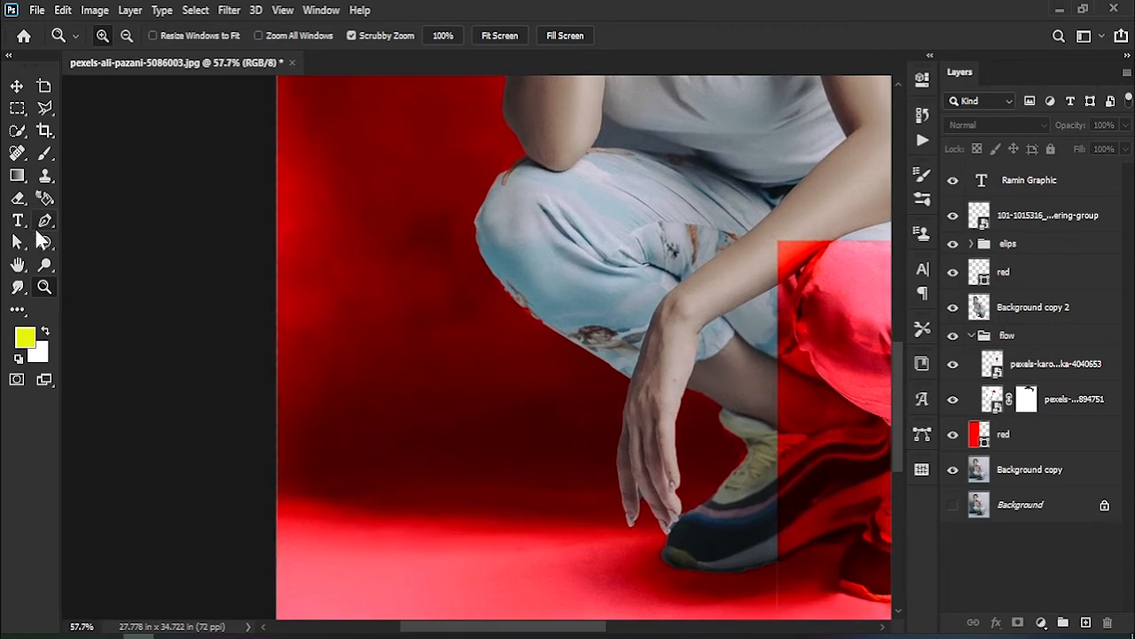
key(t)
drag(296, 228, 471, 520)
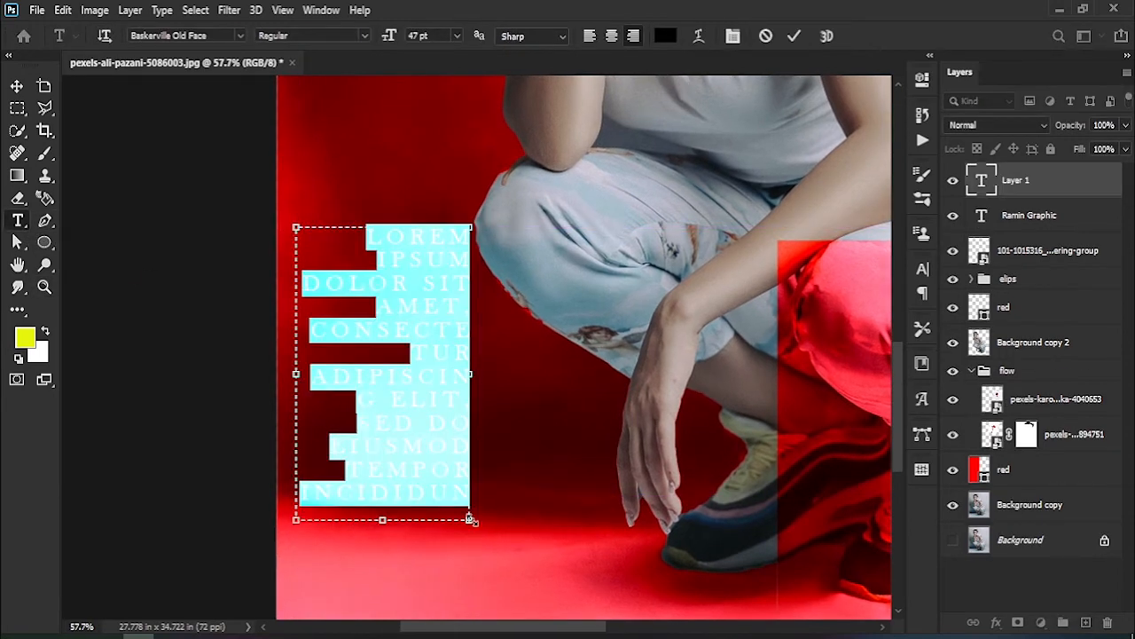
click(593, 37)
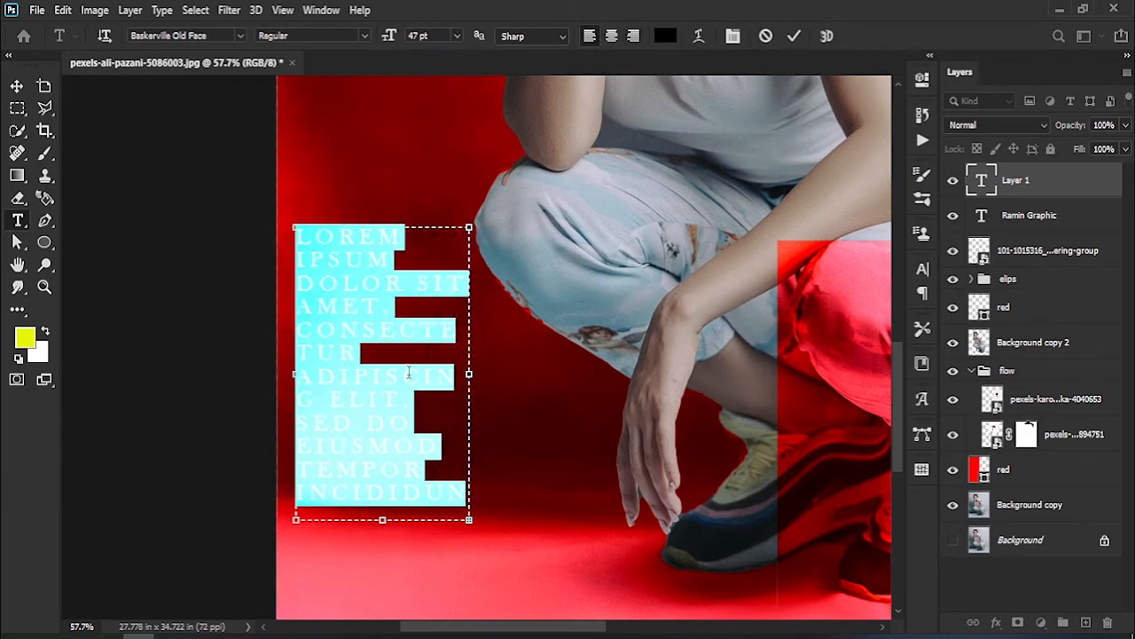
key(BackSpace)
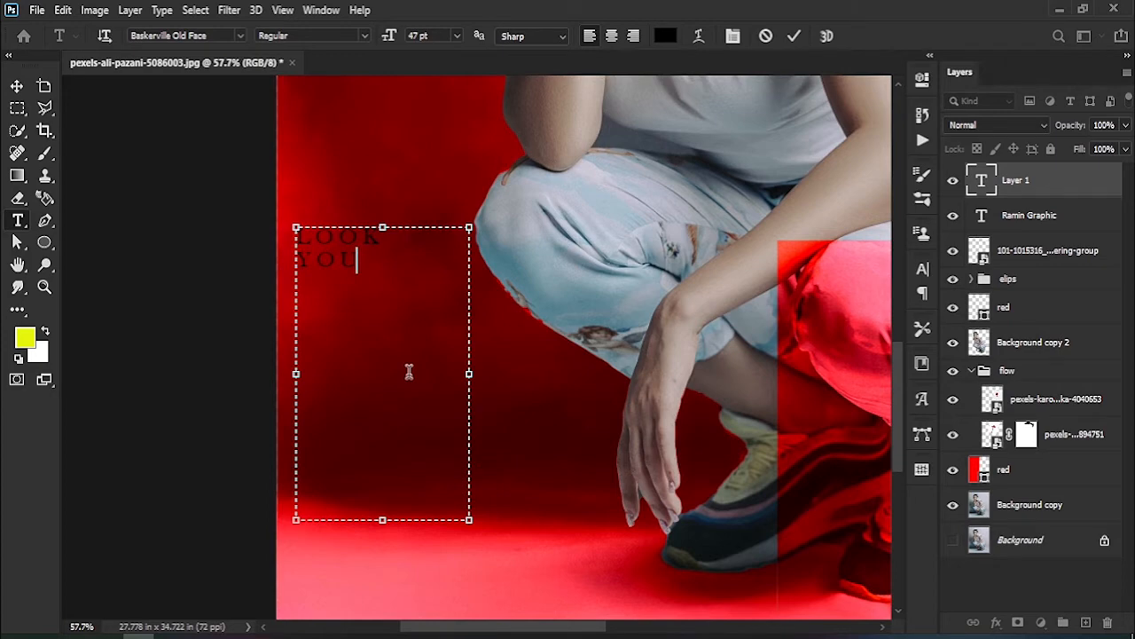
text(NOW BEST BES)
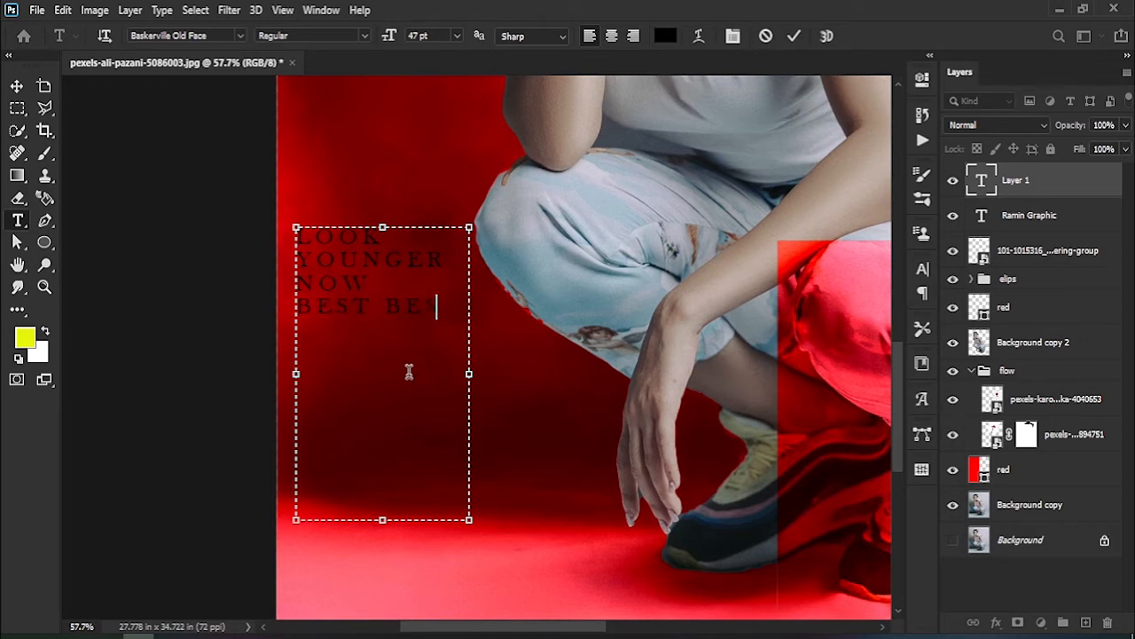
text(T FROM THE EXPERTS)
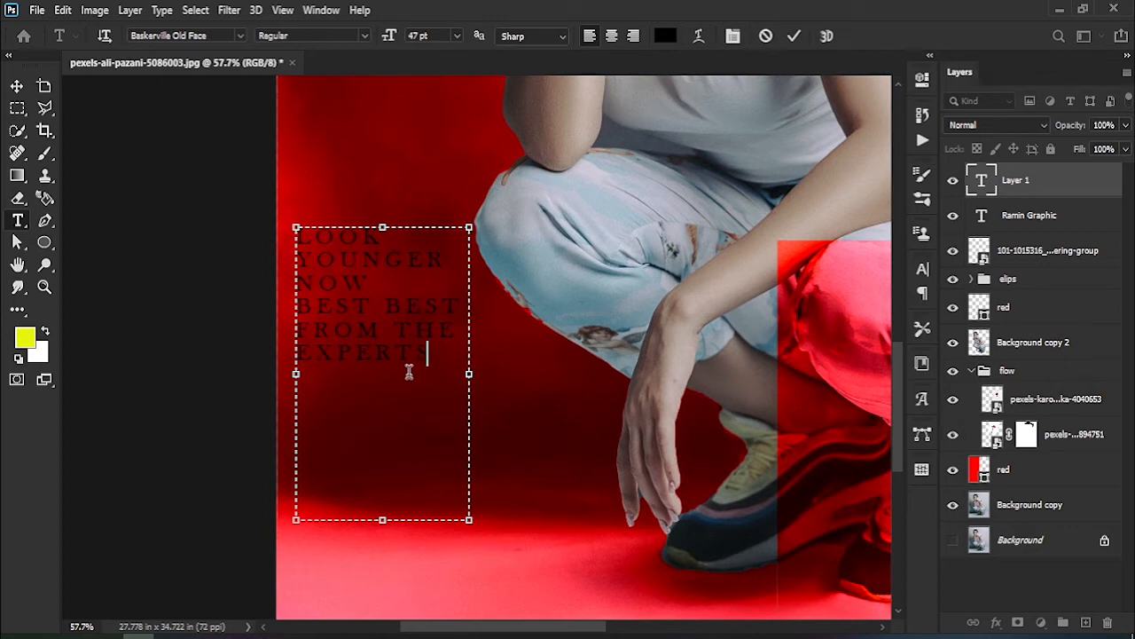
Set the colour of the whole LOOK YOUNGER caption to white (ffffff)
drag(438, 353, 299, 234)
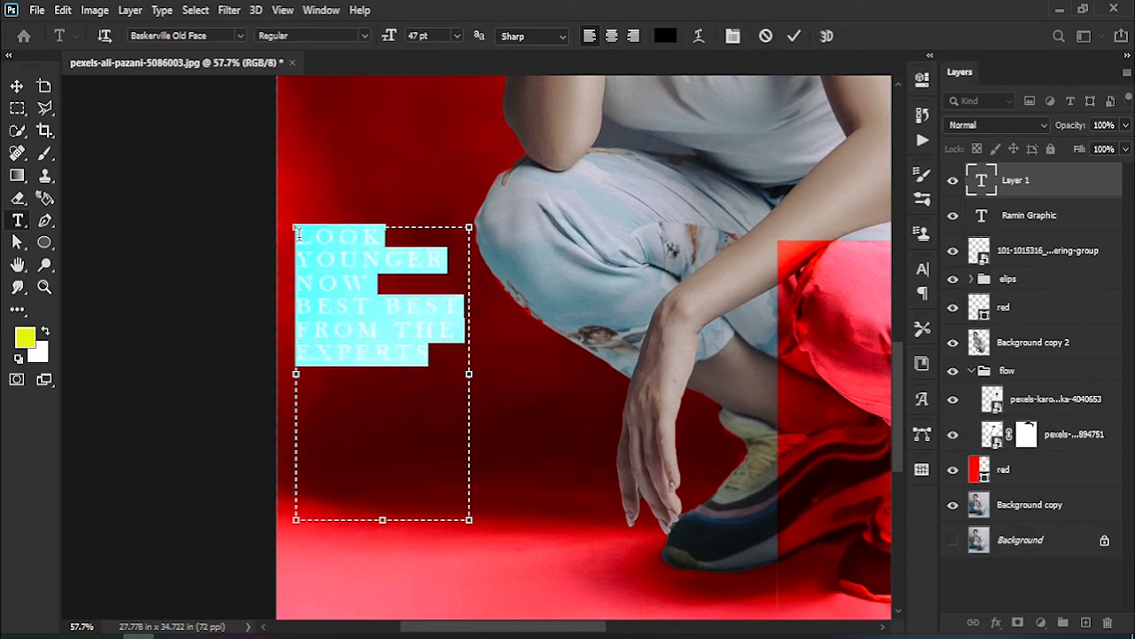
click(666, 36)
text(ffffff)
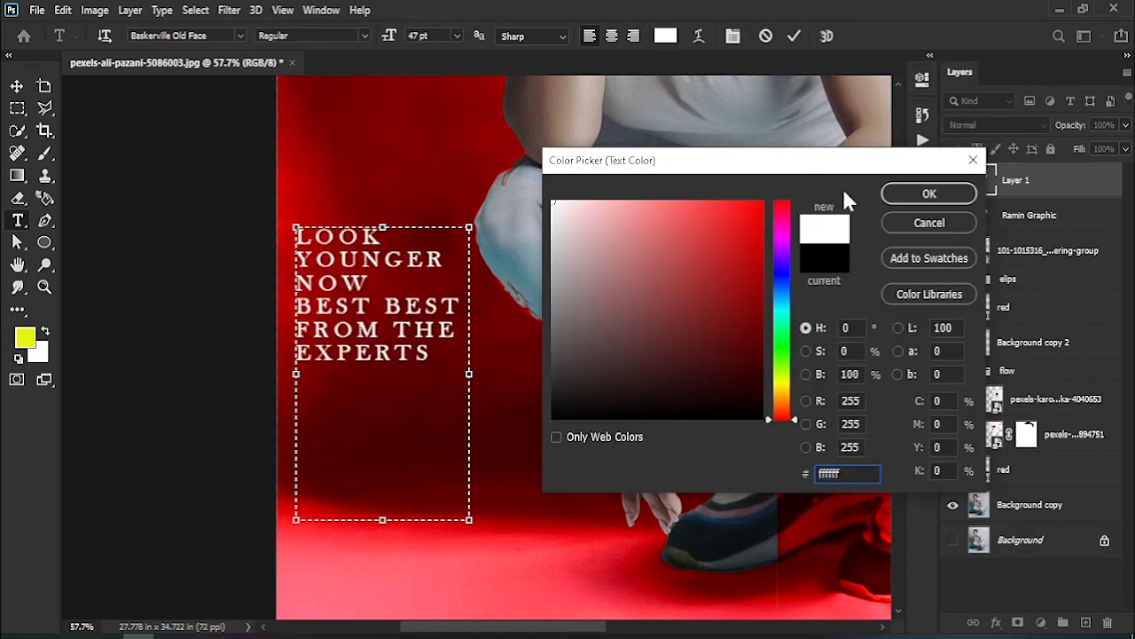
click(927, 192)
Set the caption's font to Mongolian Baiti with tracking 0 and place NOW on its own line
click(732, 35)
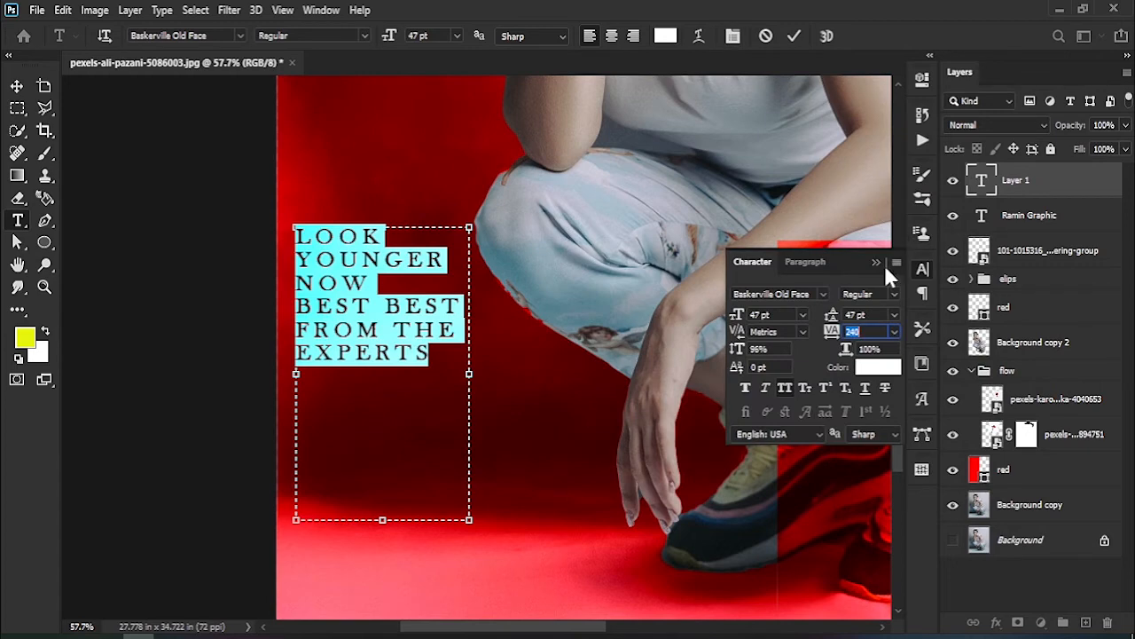
click(823, 294)
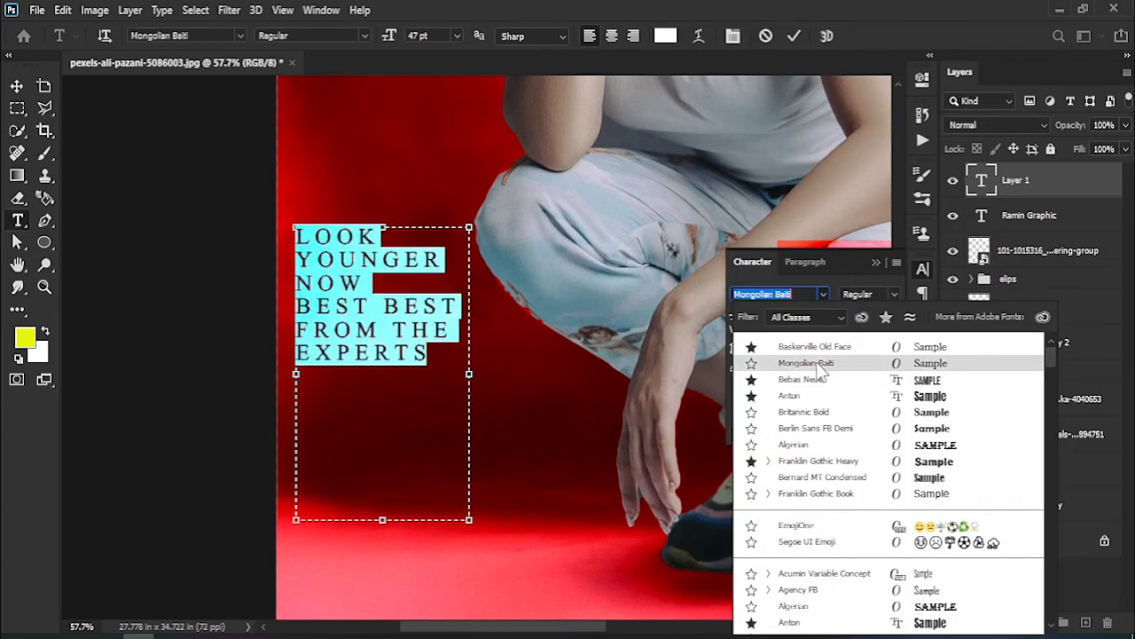
click(819, 363)
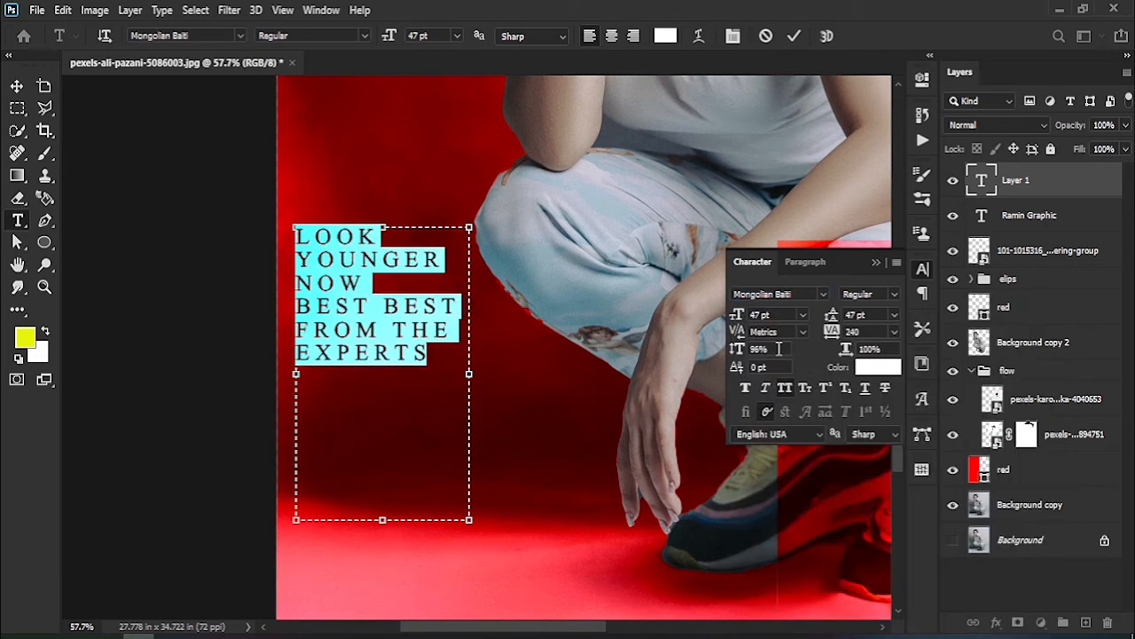
drag(831, 332, 817, 339)
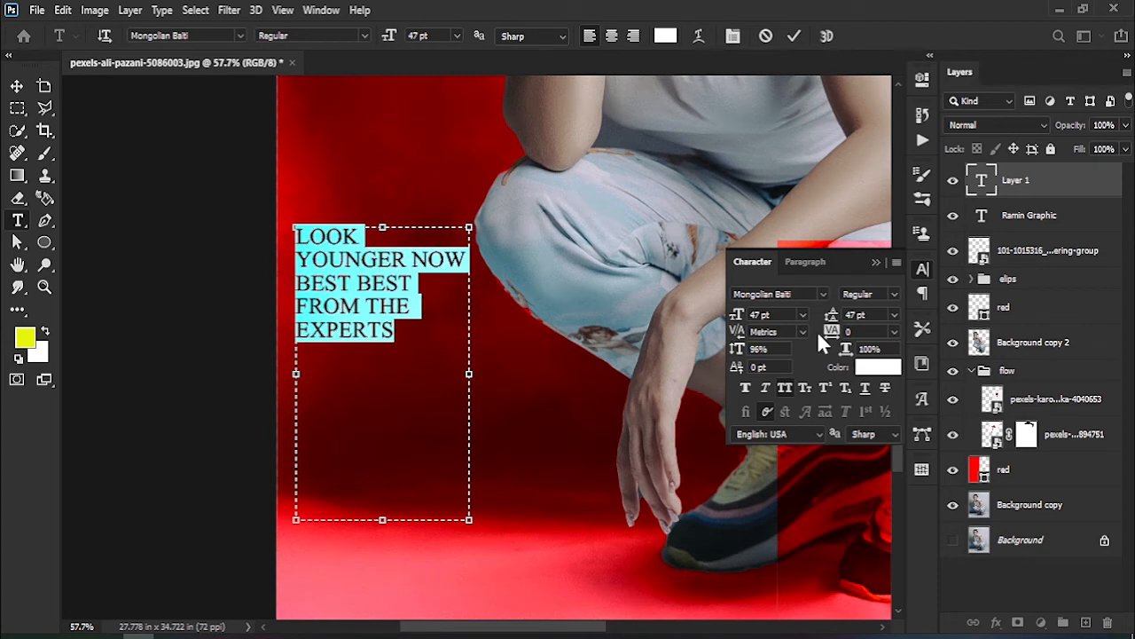
click(415, 262)
key(Return)
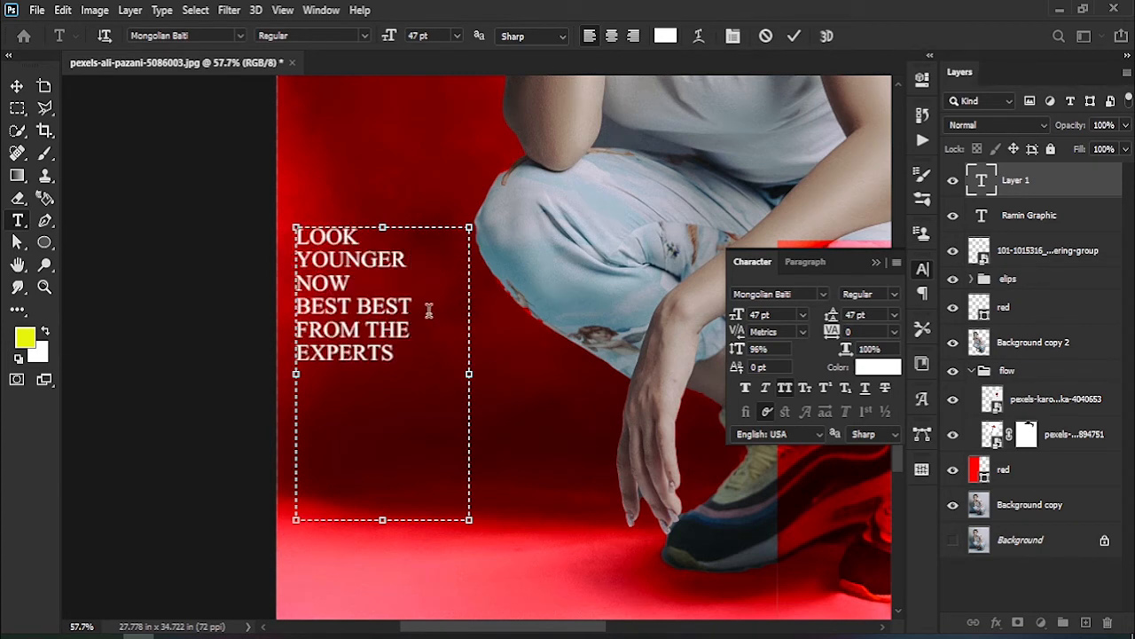
Reduce the font size and leading of the BEST BEST FROM THE EXPERTS lines and shorten the text box
drag(393, 355, 290, 310)
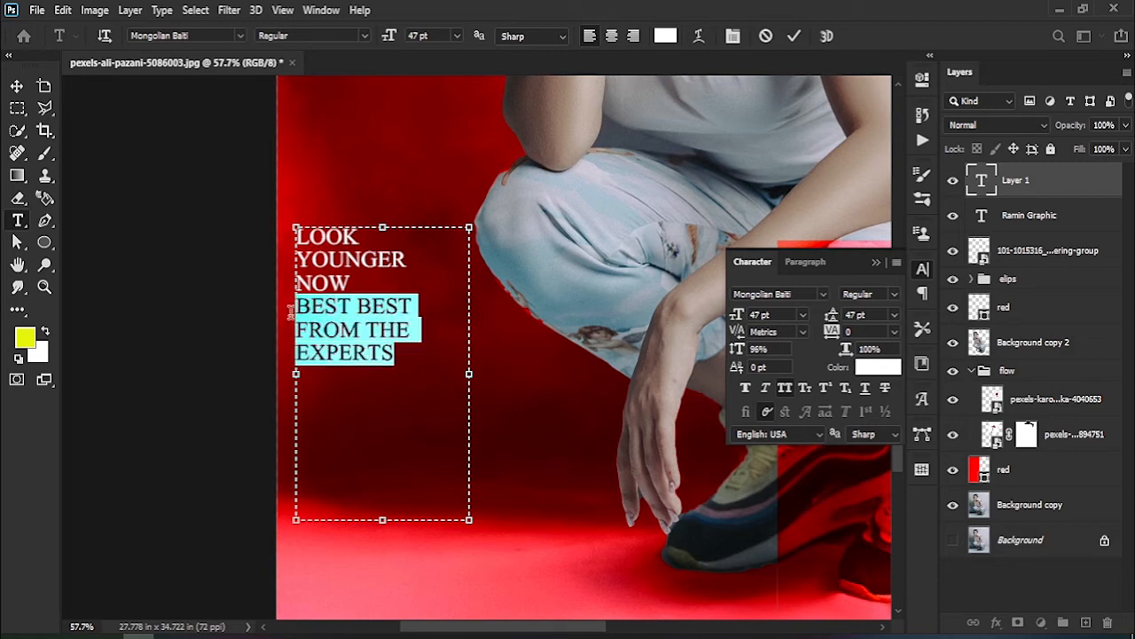
drag(745, 320, 733, 321)
drag(832, 316, 825, 319)
drag(373, 341, 295, 233)
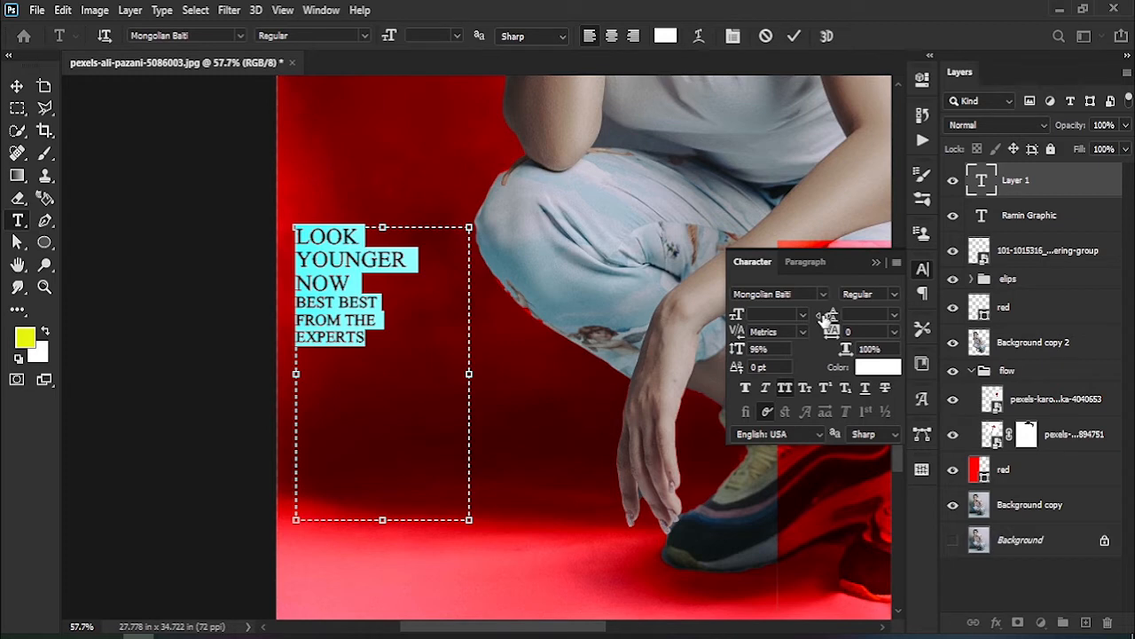
click(386, 350)
drag(390, 526, 383, 395)
click(794, 35)
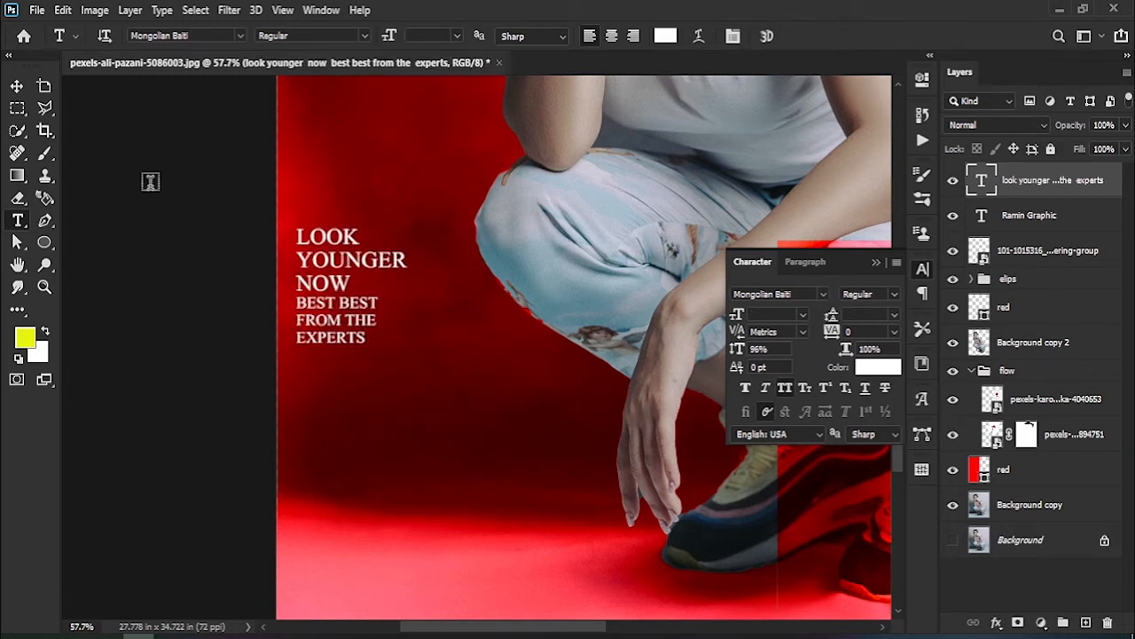
Move the LOOK YOUNGER caption down a little along the poster's left side
click(16, 86)
drag(322, 285, 328, 326)
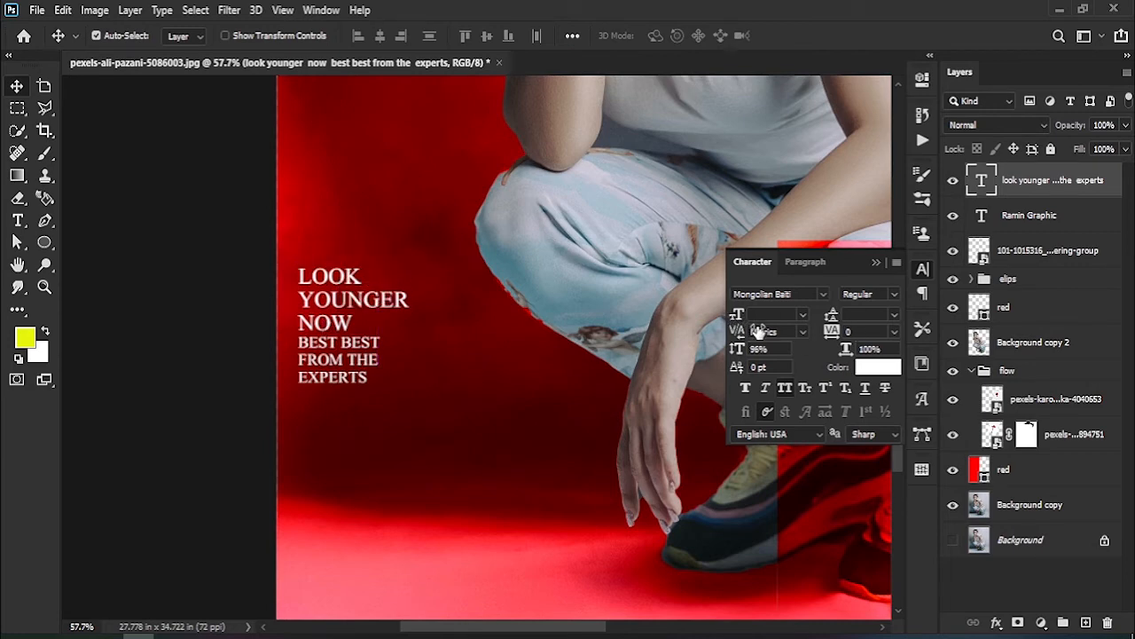
click(874, 263)
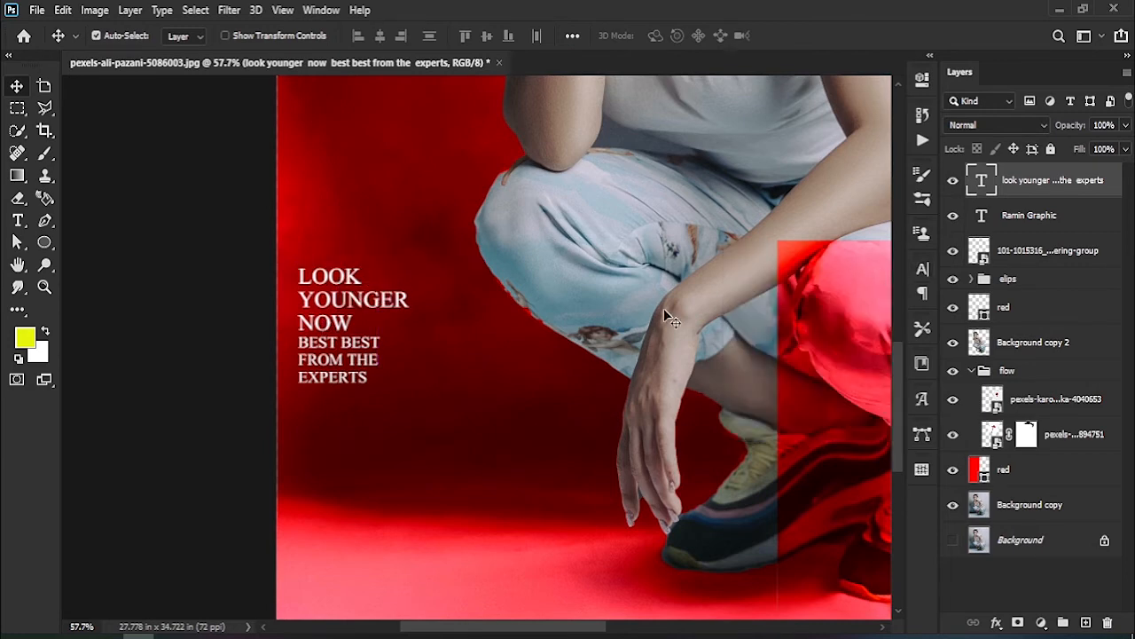
Enlarge the LOOK YOUNGER NOW lines slightly and set the BEST BEST FROM THE EXPERTS lines to 40 pt
click(17, 220)
drag(360, 323, 296, 280)
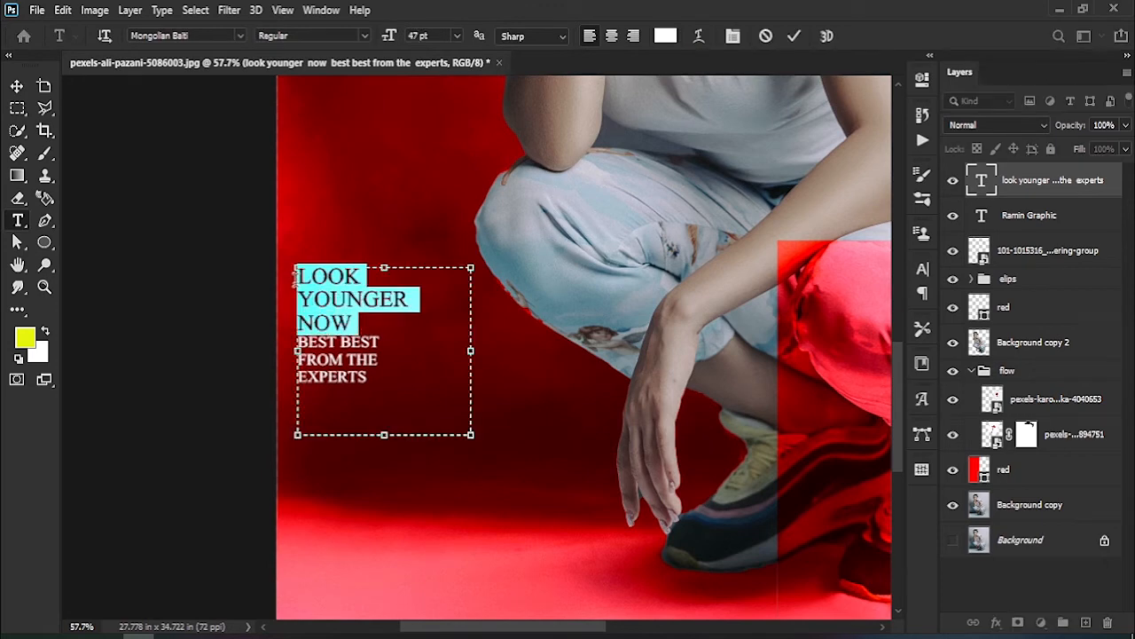
drag(389, 40, 396, 43)
drag(371, 383, 297, 343)
drag(394, 36, 401, 42)
click(794, 35)
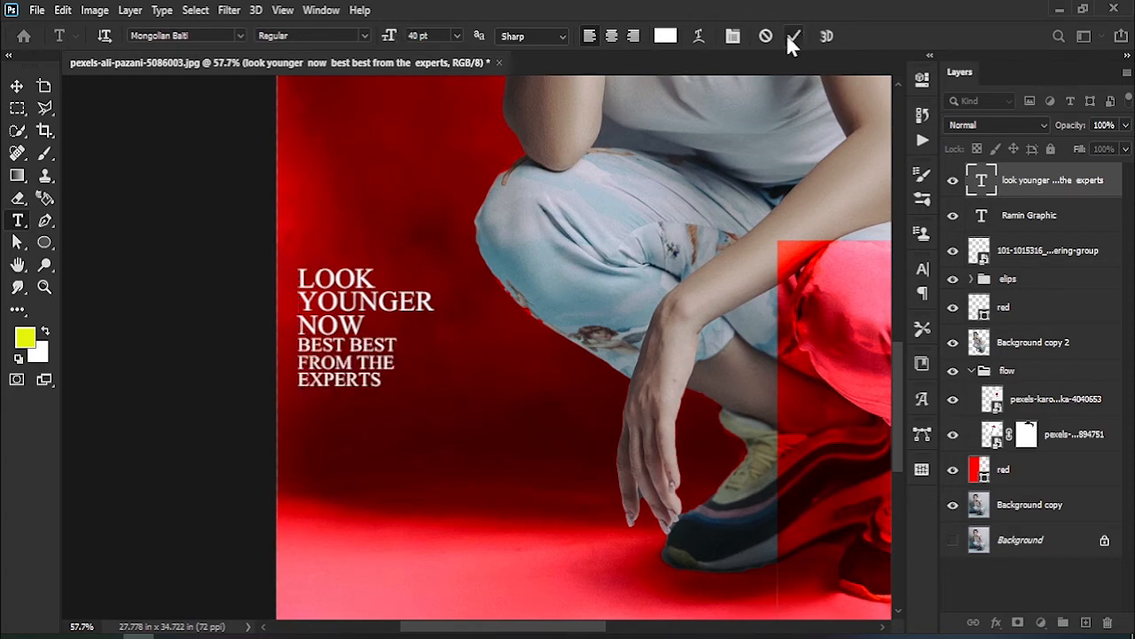
Enlarge LOOK YOUNGER NOW further and set the BEST BEST FROM THE EXPERTS lines to 48 pt with 41 pt leading
key(ctrl+0)
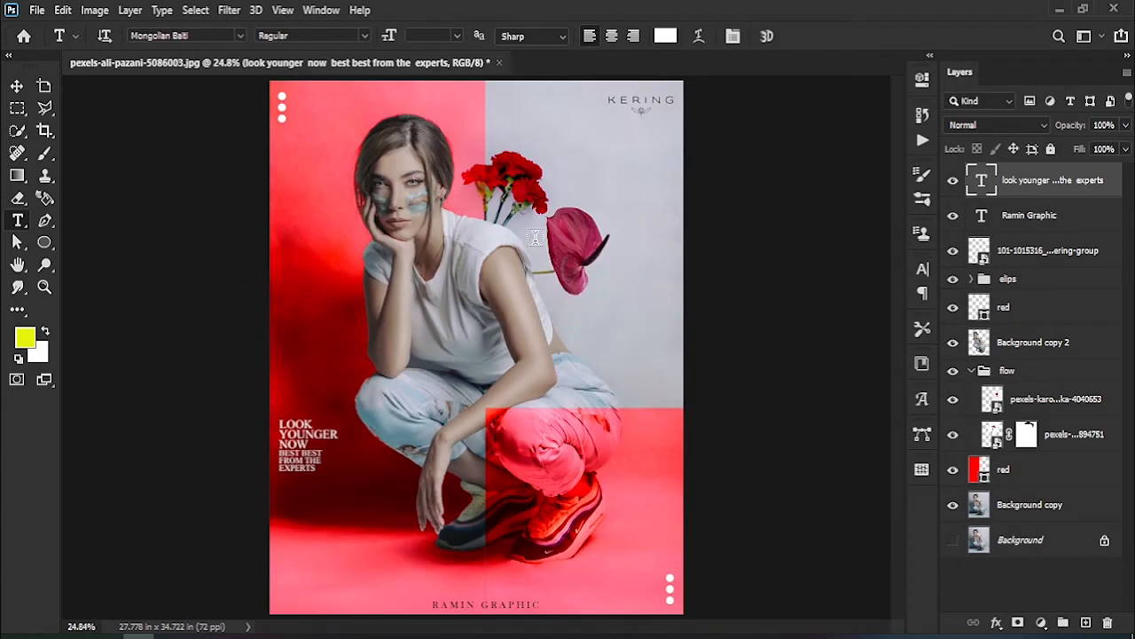
click(45, 287)
drag(288, 482, 367, 522)
drag(144, 415, 269, 344)
click(17, 220)
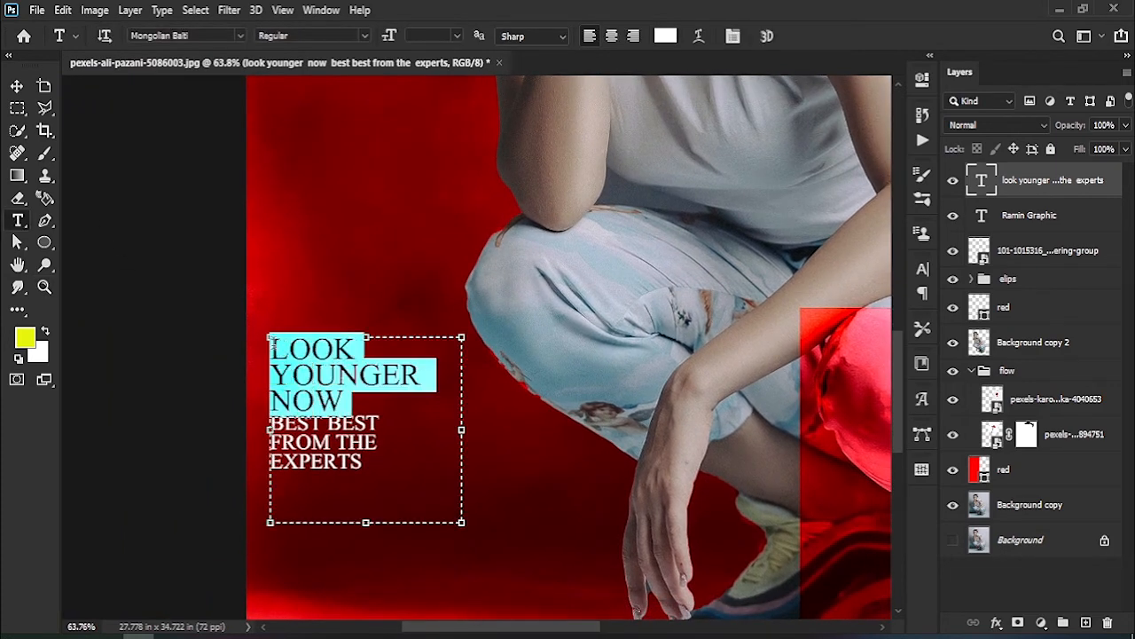
click(923, 267)
drag(739, 315, 759, 315)
drag(382, 472, 267, 413)
drag(739, 317, 747, 328)
drag(832, 325, 836, 321)
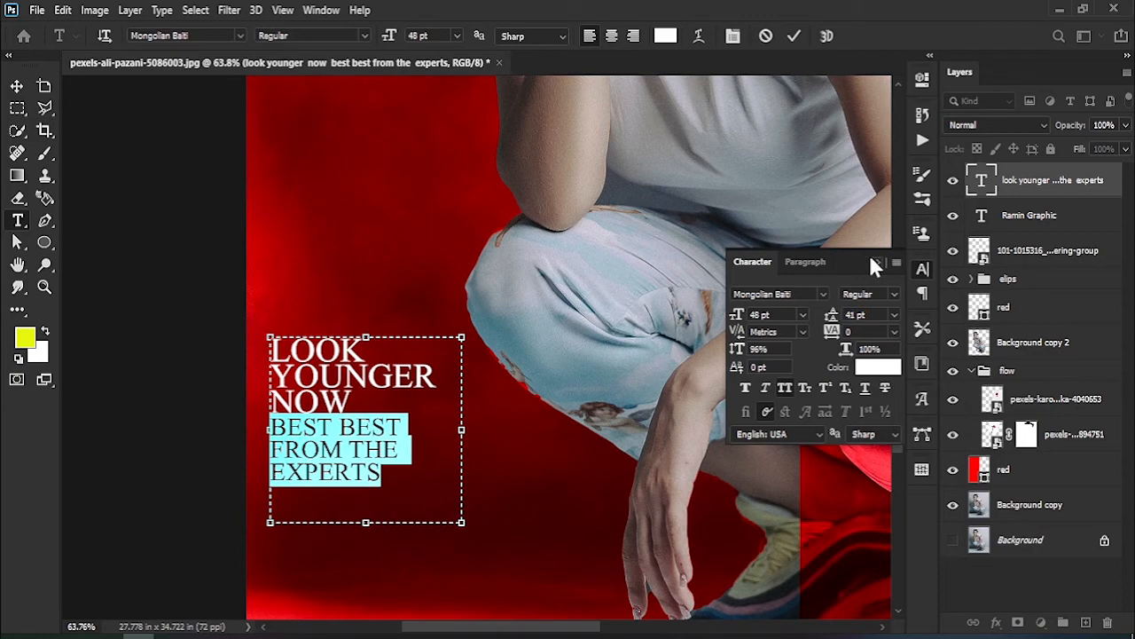
click(923, 268)
click(794, 36)
Move the enlarged caption further down in the dark red area, keeping it near the poster's left edge
drag(553, 462, 523, 425)
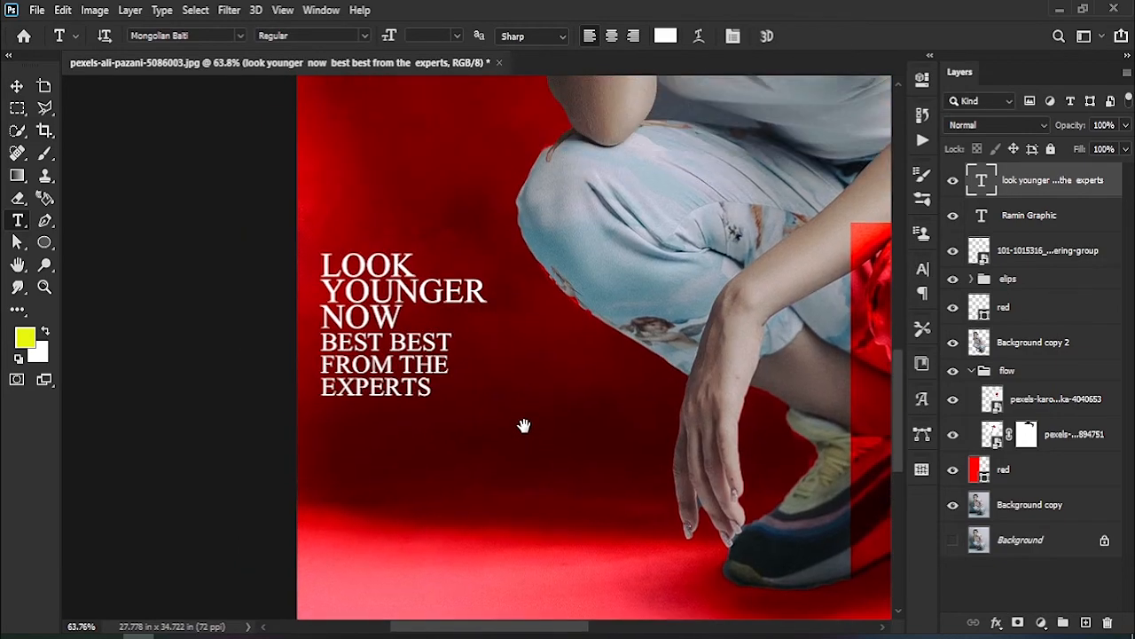
click(16, 86)
drag(354, 295, 320, 303)
Widen the leading of LOOK YOUNGER NOW, adjust the leading of the lines below it, and nudge the caption down
click(16, 220)
click(922, 268)
drag(830, 316, 845, 317)
drag(433, 443, 319, 394)
drag(832, 316, 831, 317)
click(876, 262)
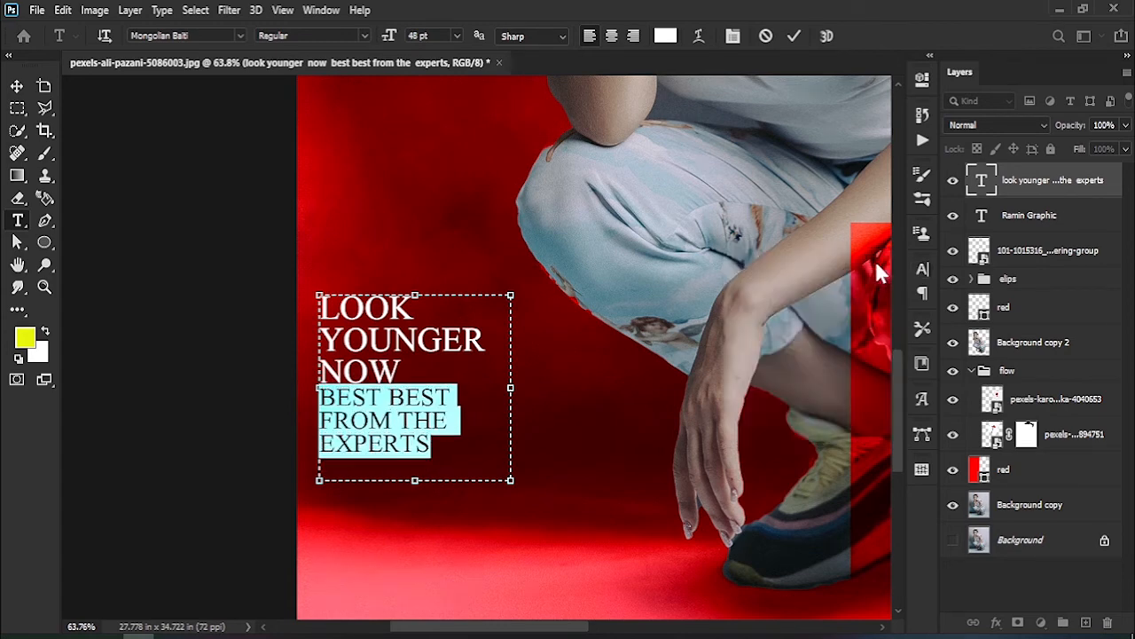
click(794, 37)
click(17, 87)
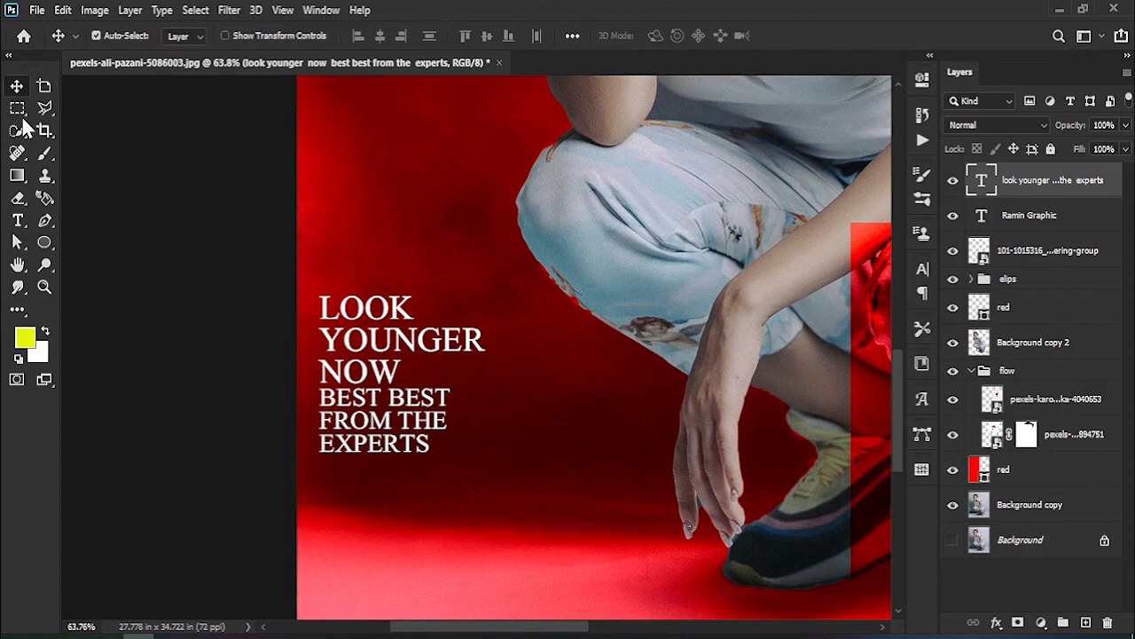
drag(362, 404, 362, 421)
Try a text box in the grey area below the Kering logo with a font size of 100 pt
click(44, 286)
mouse_move(692, 289)
mouse_down()
mouse_move(576, 282)
mouse_move(679, 288)
mouse_up()
drag(656, 231, 532, 299)
drag(692, 234, 531, 289)
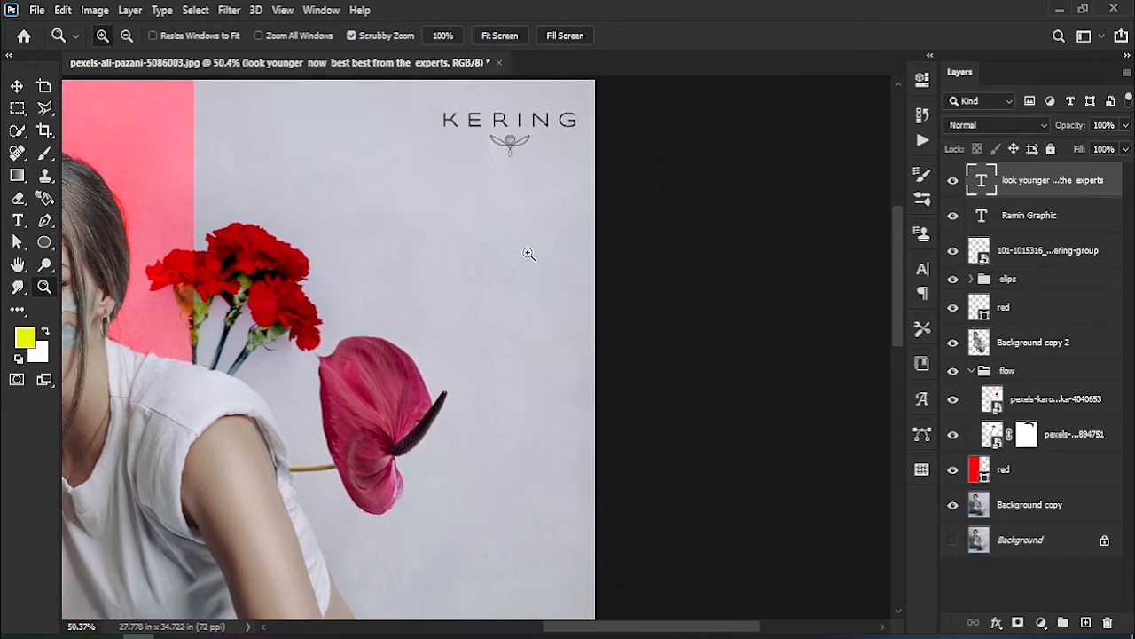
drag(567, 376, 484, 342)
click(18, 220)
drag(410, 267, 513, 449)
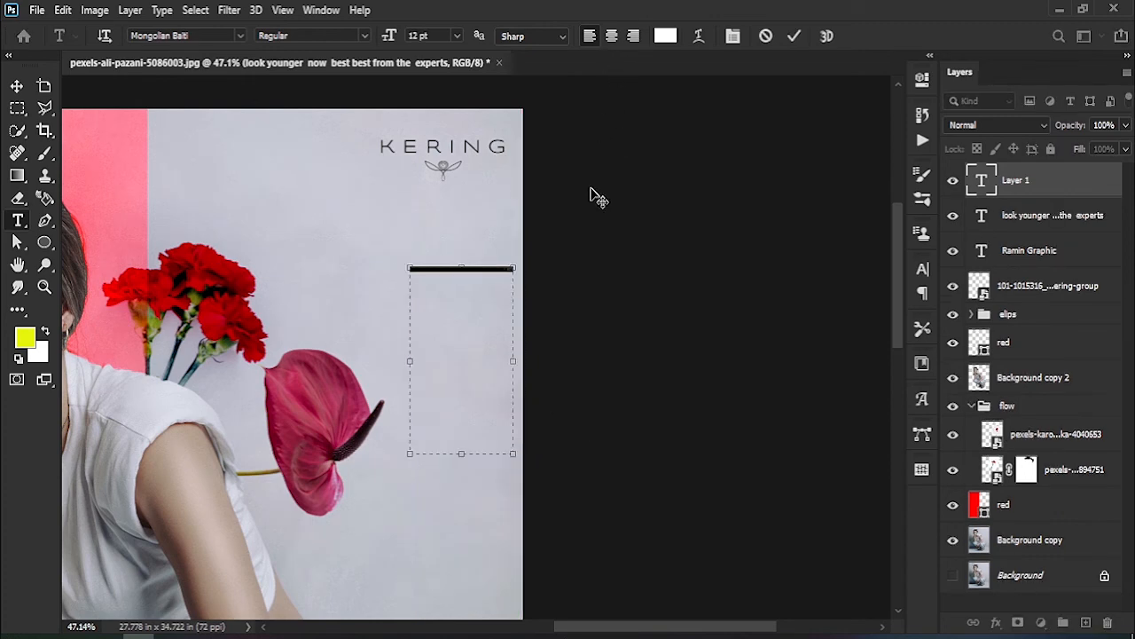
drag(387, 35, 556, 56)
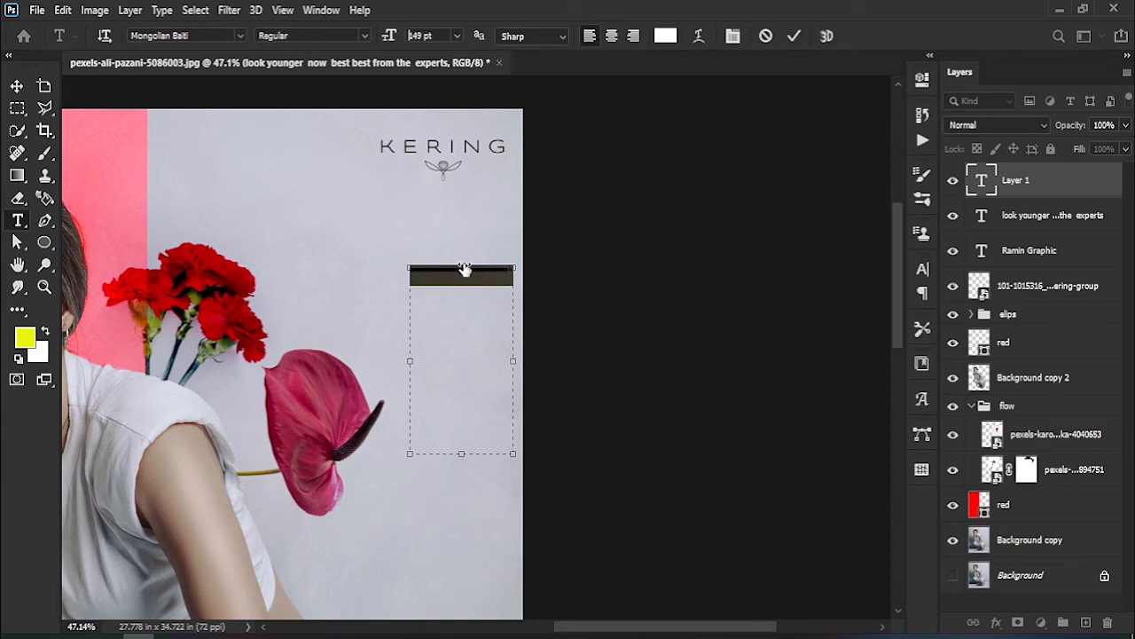
drag(393, 36, 533, 195)
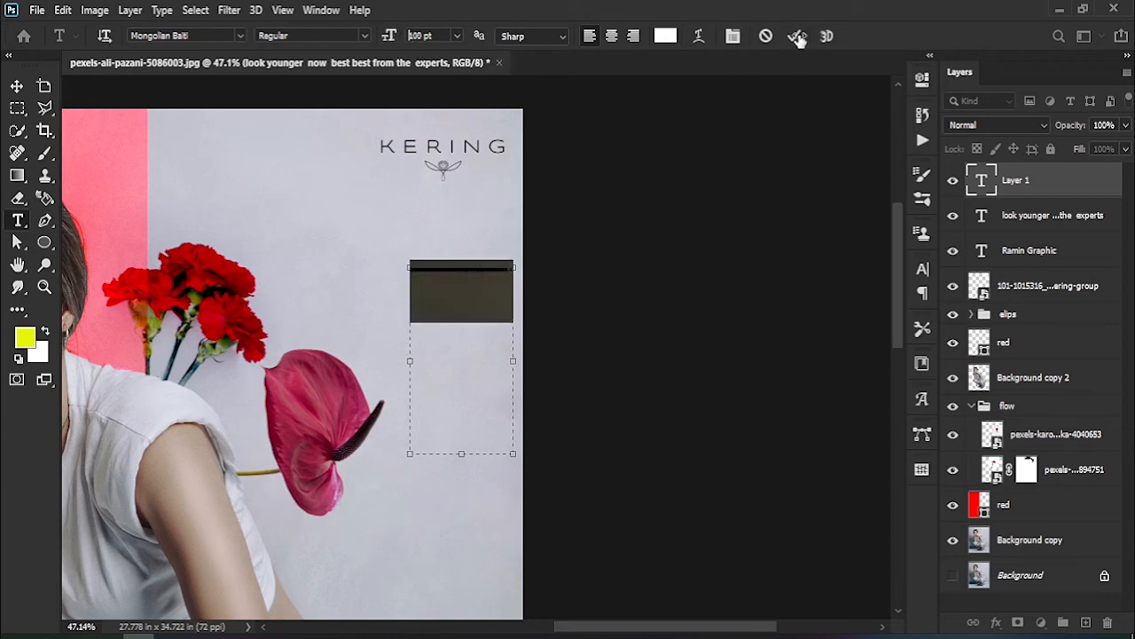
click(388, 38)
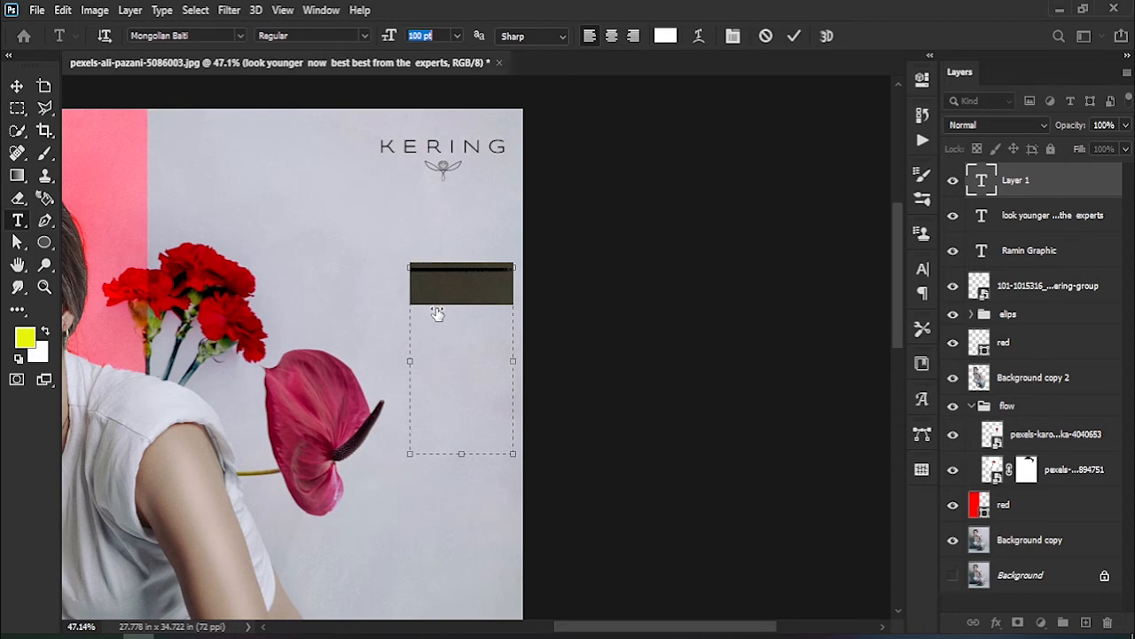
click(793, 40)
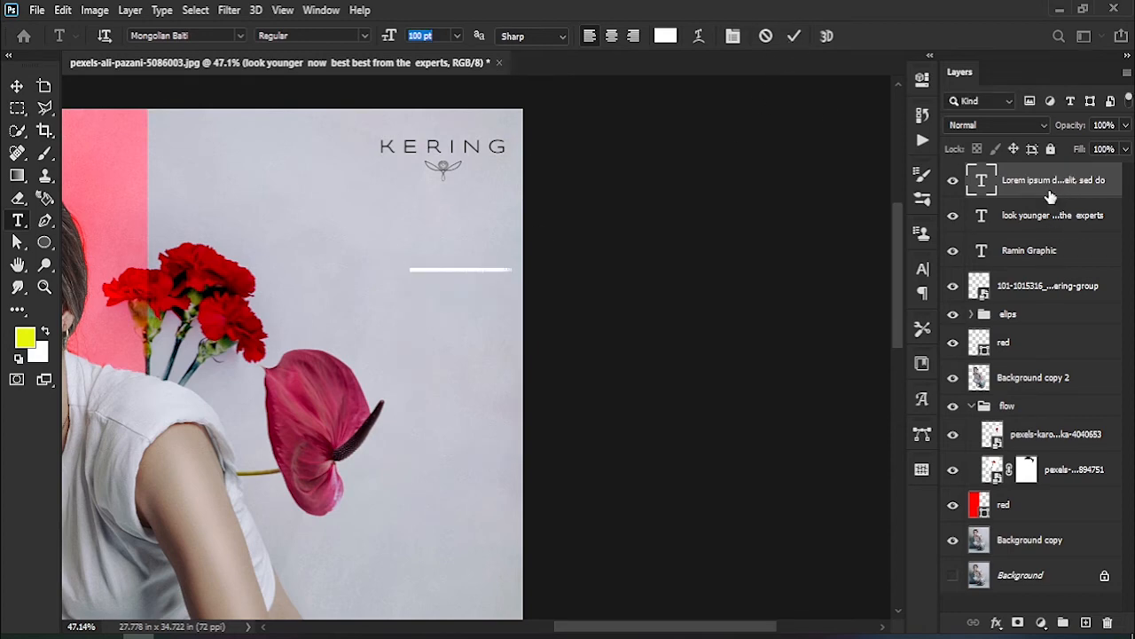
Undo the Lorem Ipsum text box below the Kering logo
key(ctrl+z)
key(ctrl+z)
key(ctrl+z)
key(ctrl+z)
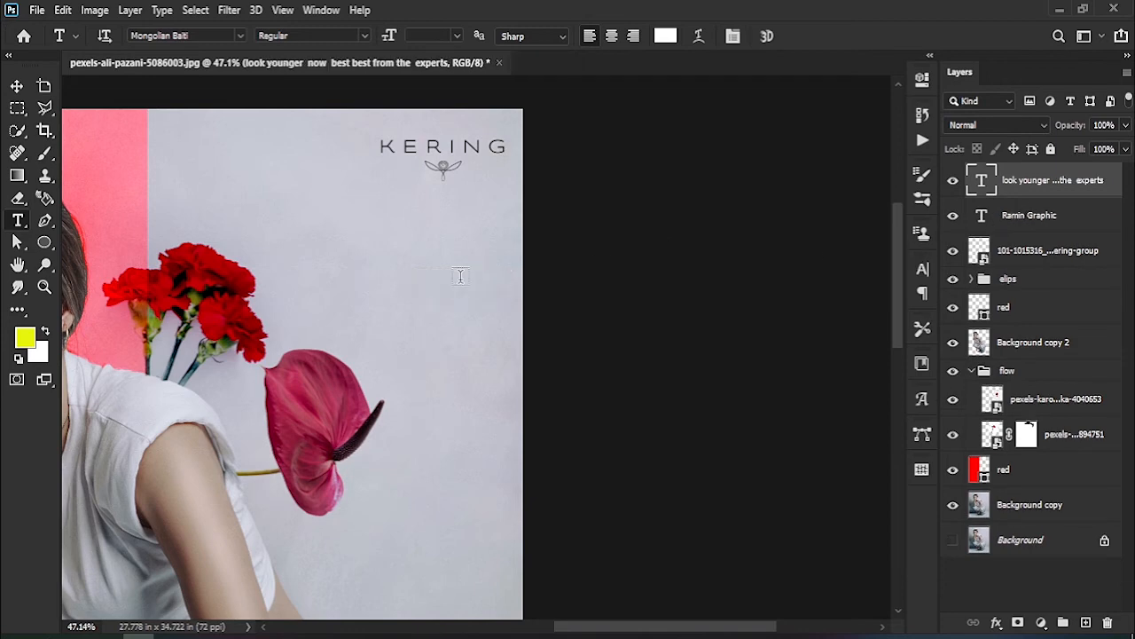
Add the 51 pt caption THE LIGHT VS DARK SKIN DEBATE in the grey area below the Kering logo, with a line break after each word except VS
click(407, 254)
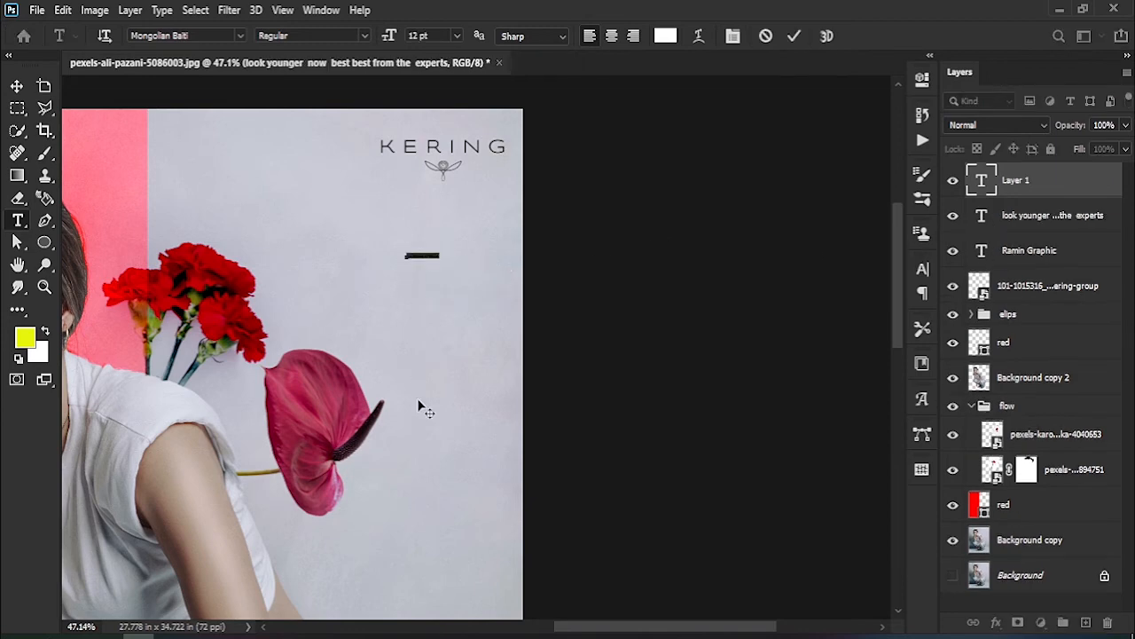
drag(390, 40, 417, 44)
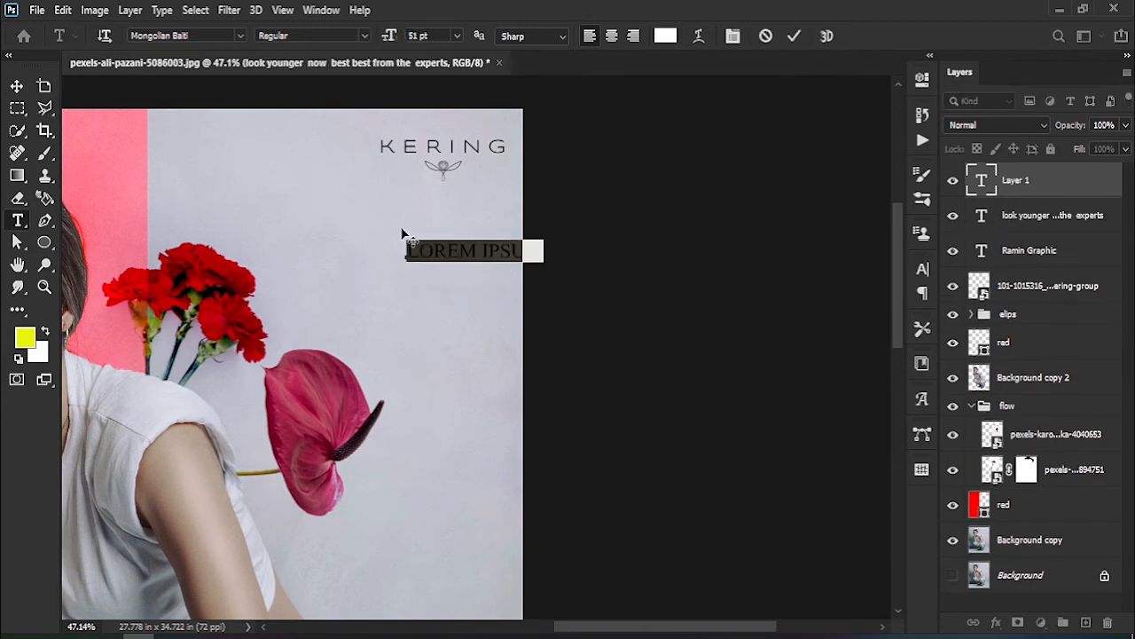
text(THE)
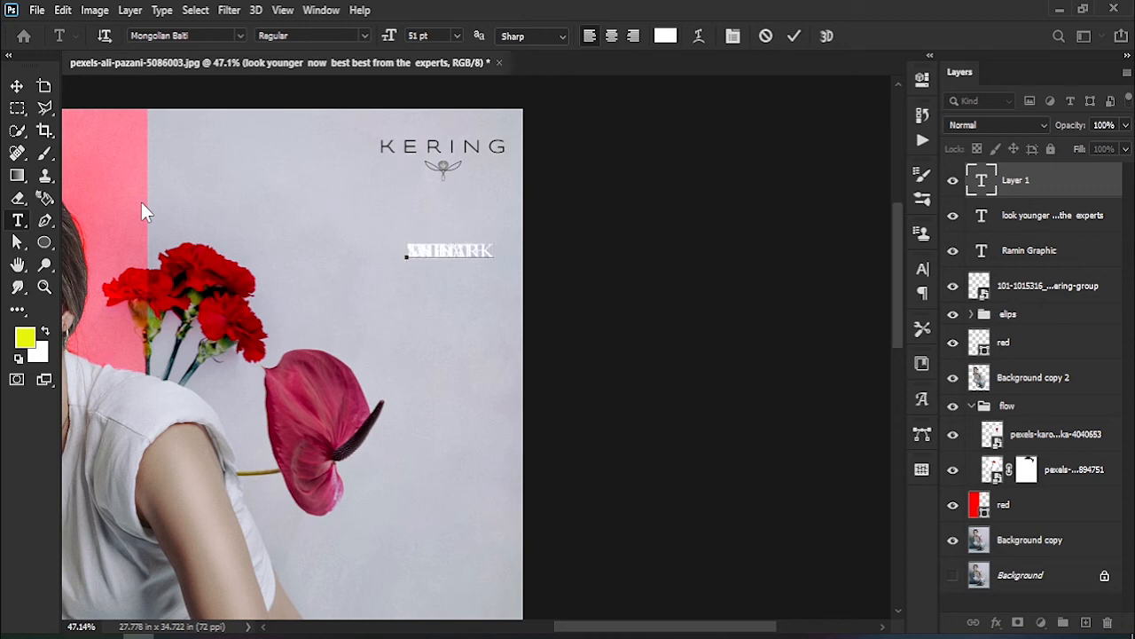
click(793, 35)
key(v)
drag(454, 255, 462, 268)
Colour the new caption black (000000) and set its leading to 40.01 pt
click(922, 268)
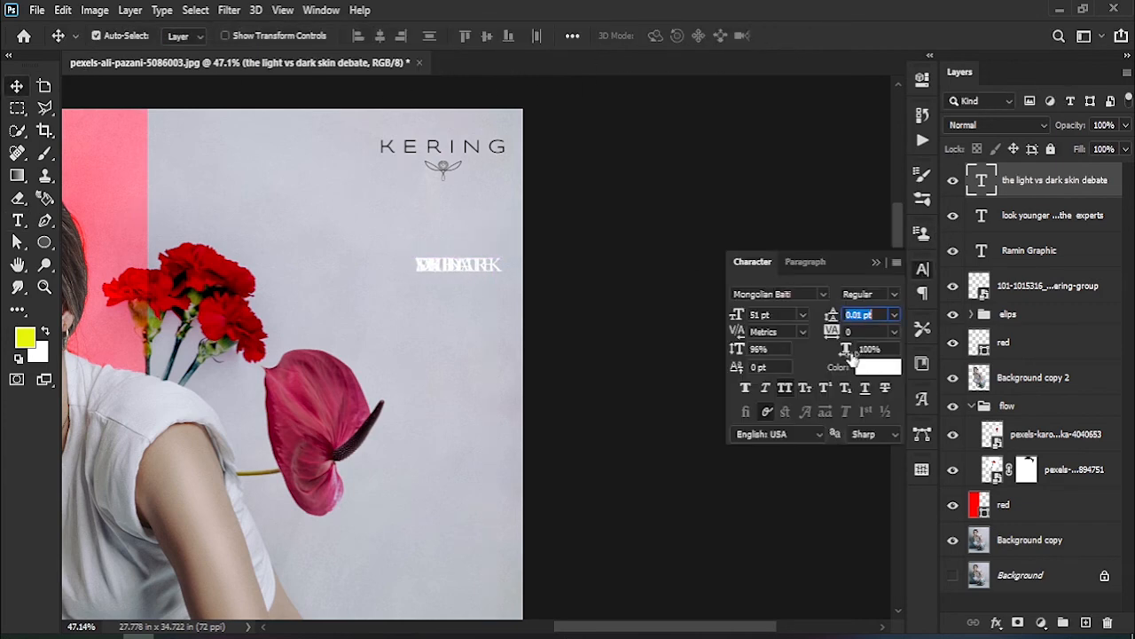
click(875, 371)
text(000000)
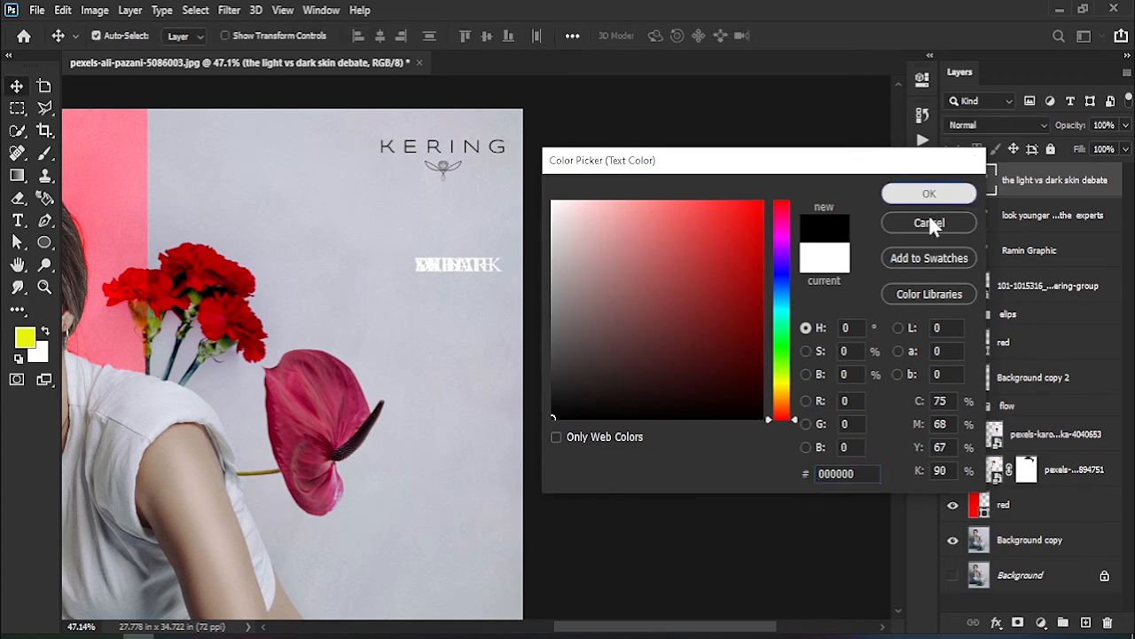
click(929, 194)
drag(831, 317, 831, 321)
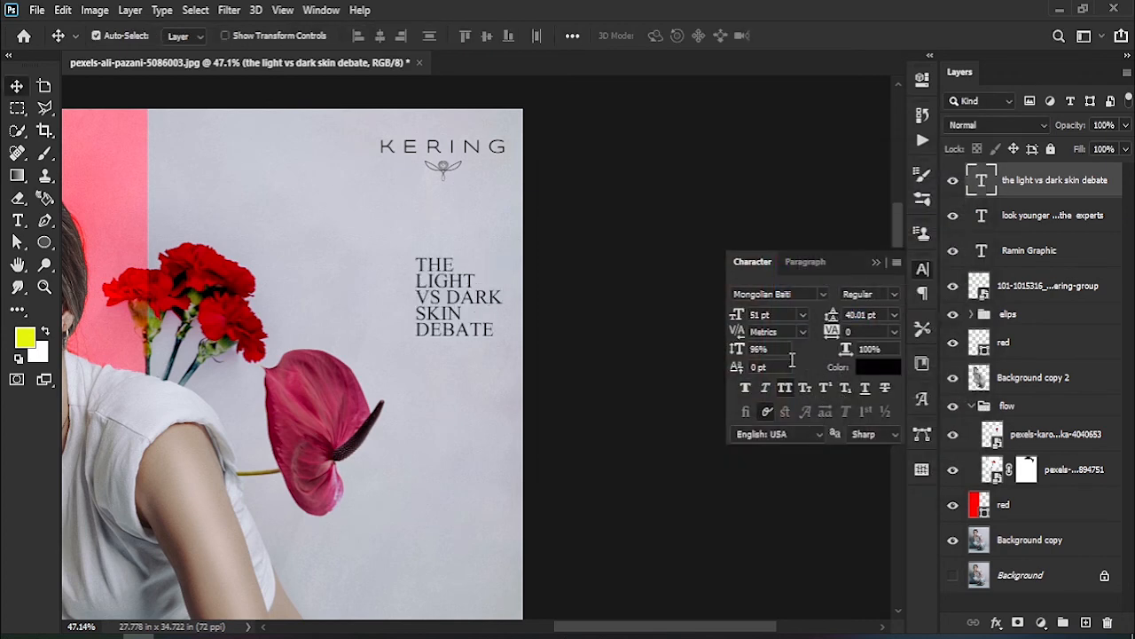
Right-align the caption's paragraph and move it close to the poster's right edge, below the Kering logo
click(824, 293)
click(824, 288)
click(805, 262)
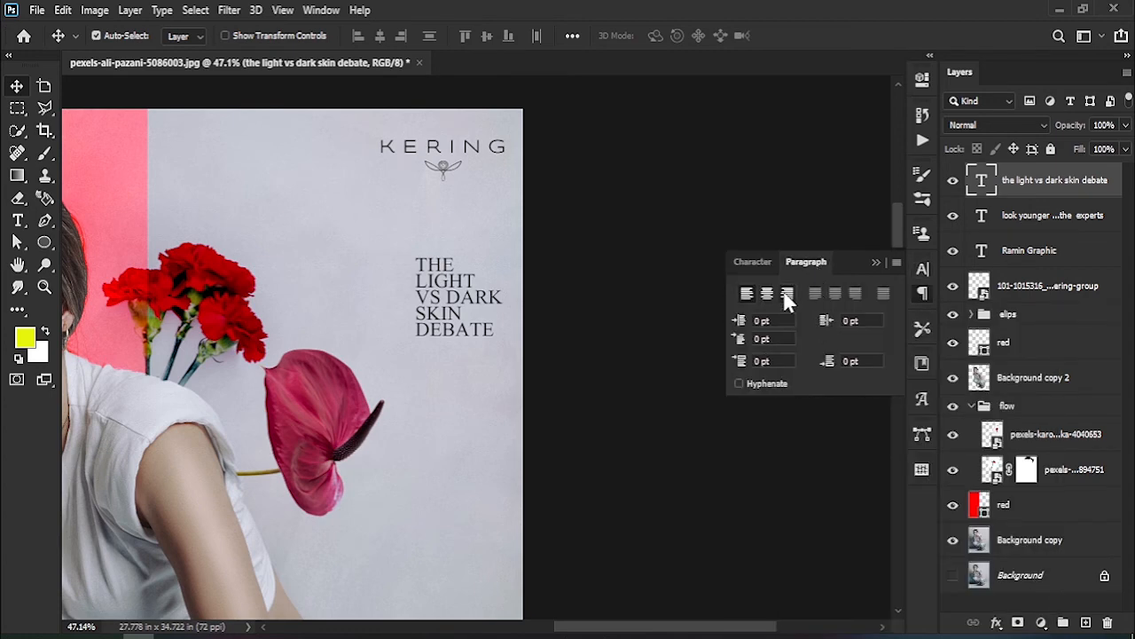
click(786, 294)
drag(435, 299, 480, 303)
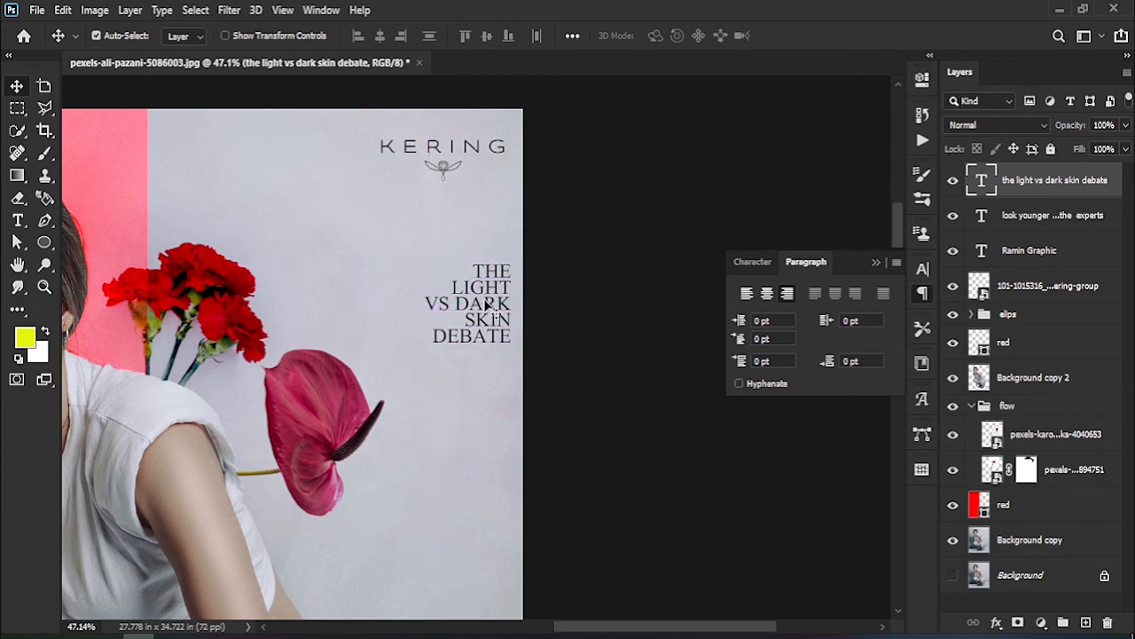
Set the caption's leading to 44.01 pt and reduce the word VS to 35 pt
click(755, 264)
drag(831, 321, 834, 321)
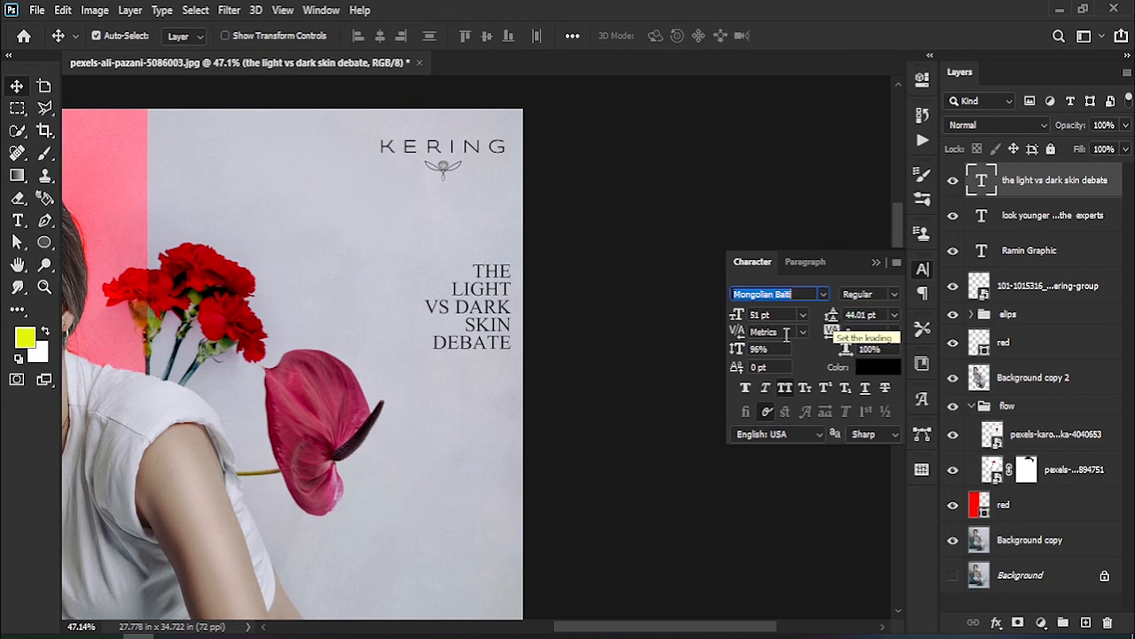
click(18, 220)
drag(449, 306, 425, 306)
drag(738, 316, 725, 315)
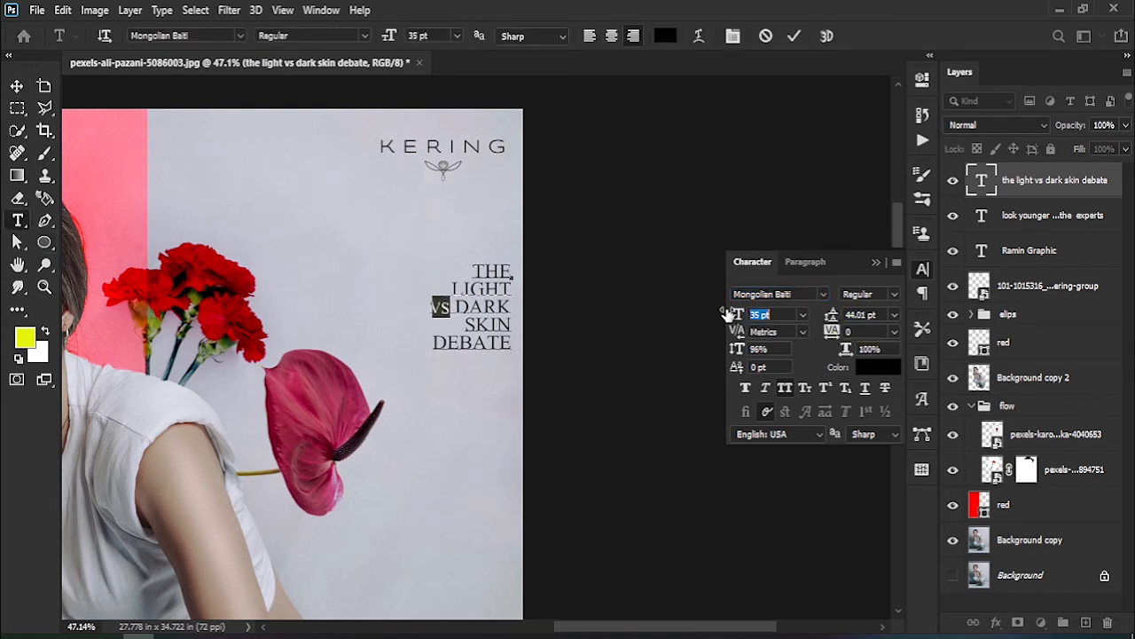
click(16, 86)
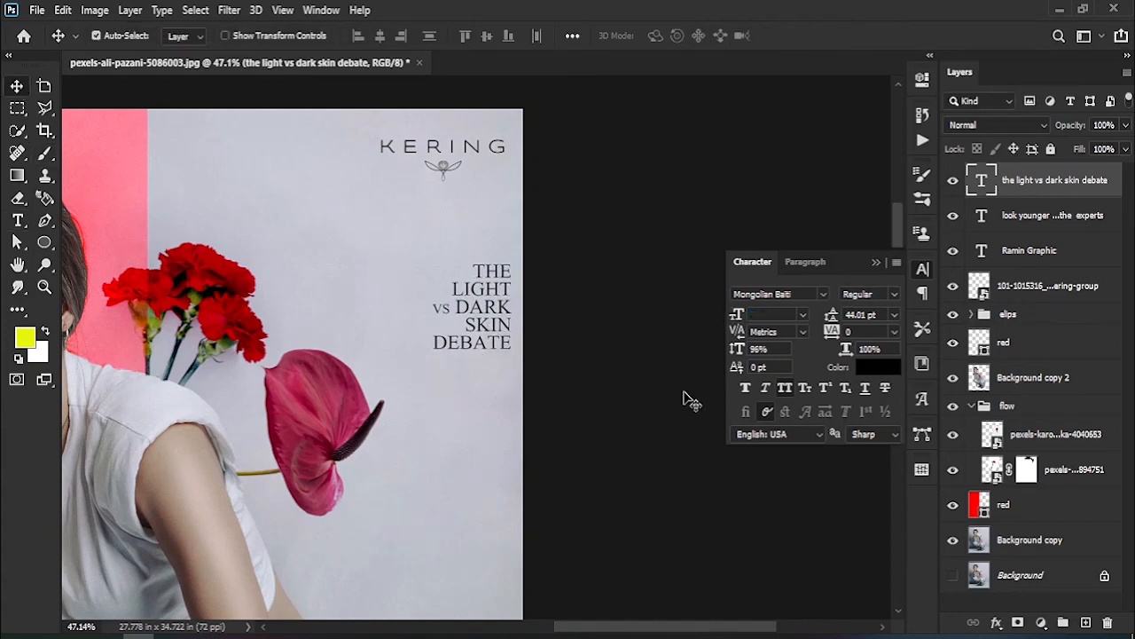
Set the caption's vertical scale to 99% and its leading to 43.01 pt
drag(741, 351, 740, 348)
drag(827, 316, 829, 317)
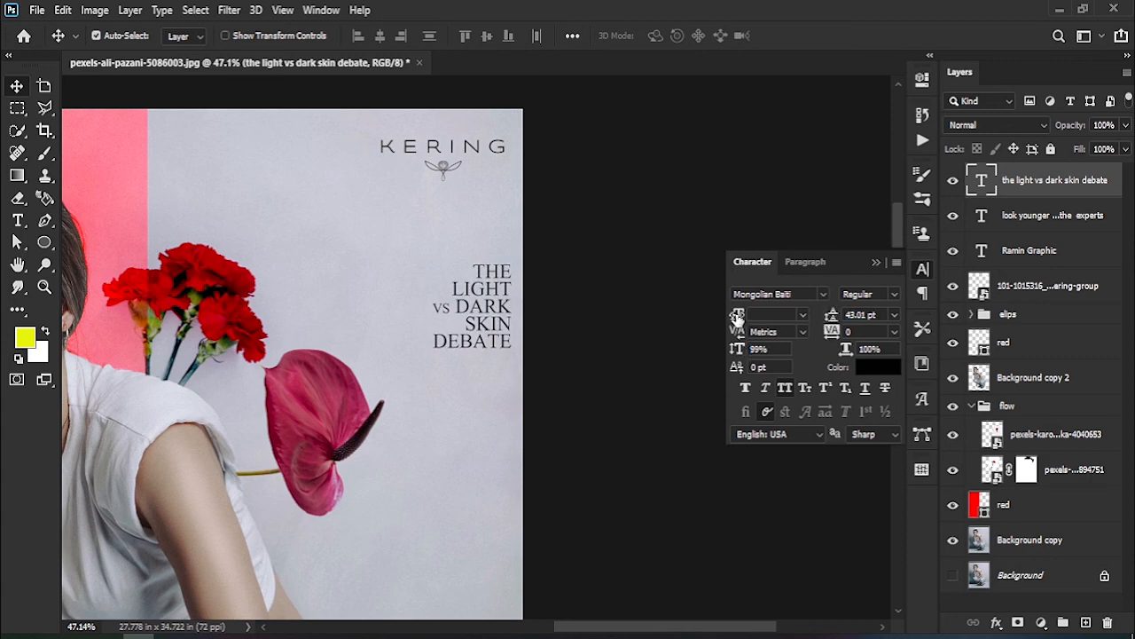
Set the font size of the word VS in the caption to 37 pt
click(18, 220)
drag(512, 343, 462, 268)
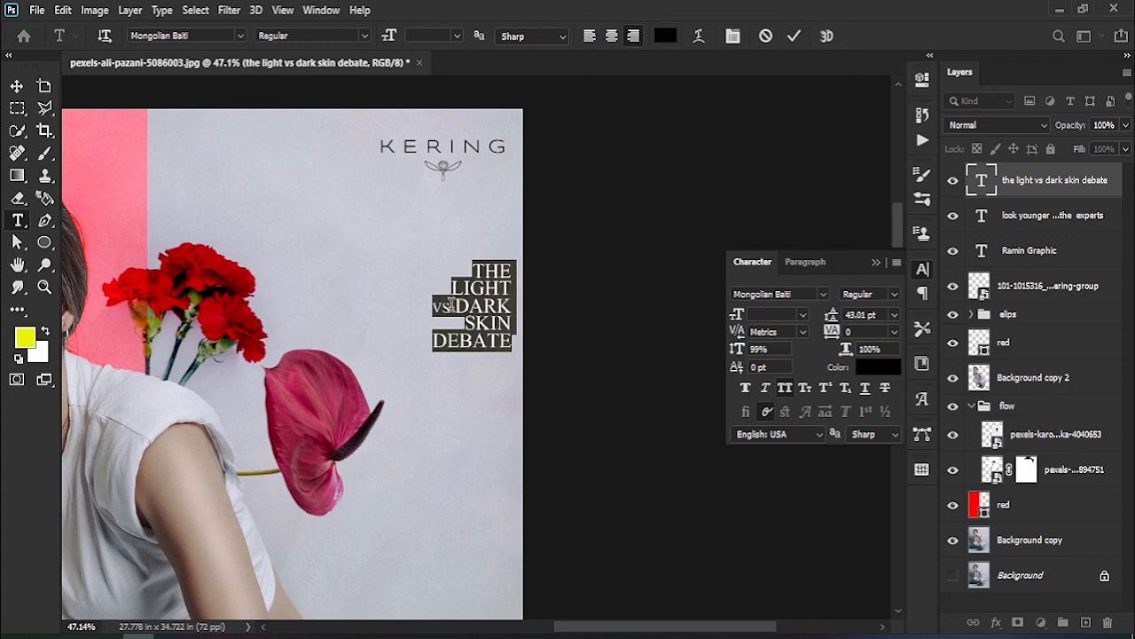
double_click(450, 305)
drag(736, 317, 854, 275)
click(877, 263)
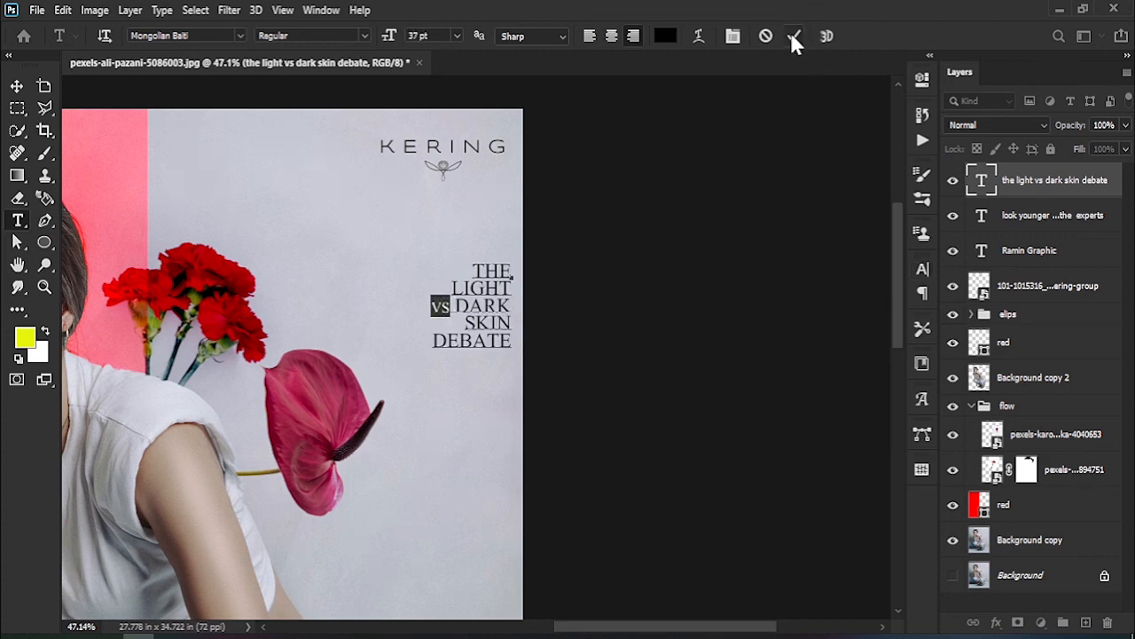
click(794, 36)
Move the debate caption slightly down, scale it to 135.64%, and keep it aligned near the poster's right edge
double_click(19, 265)
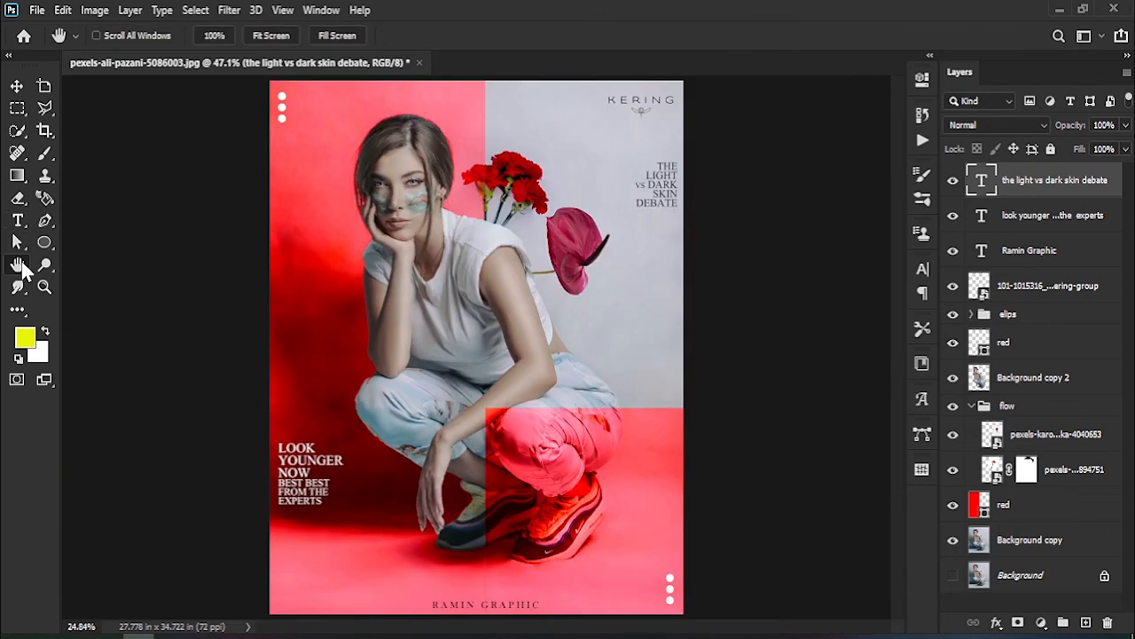
click(17, 86)
drag(672, 192, 673, 201)
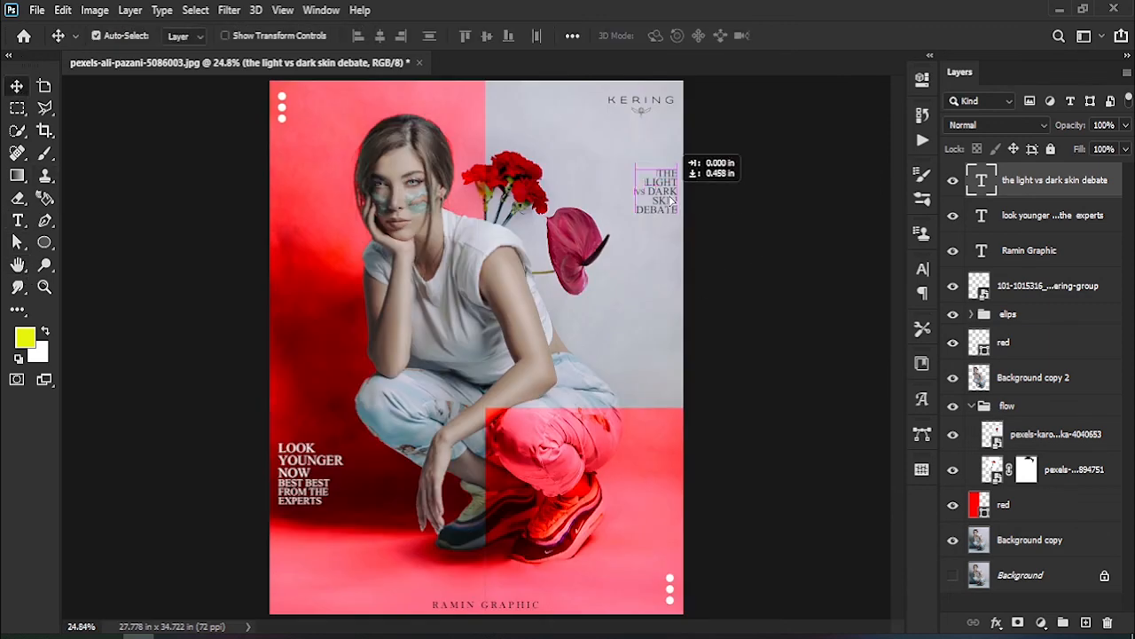
key(ctrl+t)
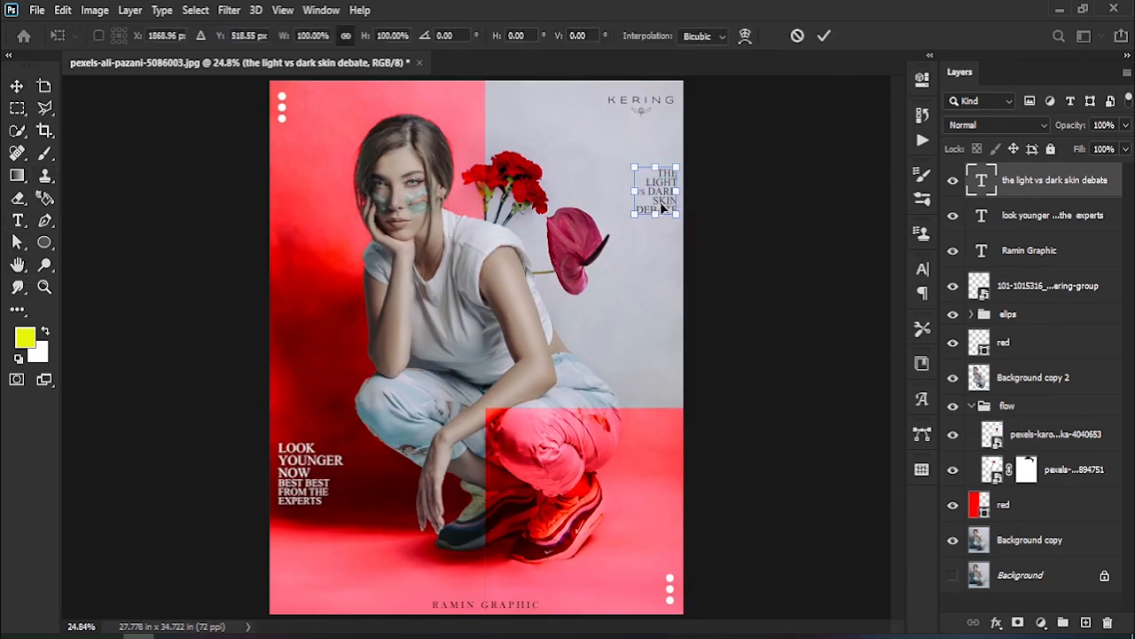
drag(636, 214, 627, 223)
drag(654, 187, 645, 196)
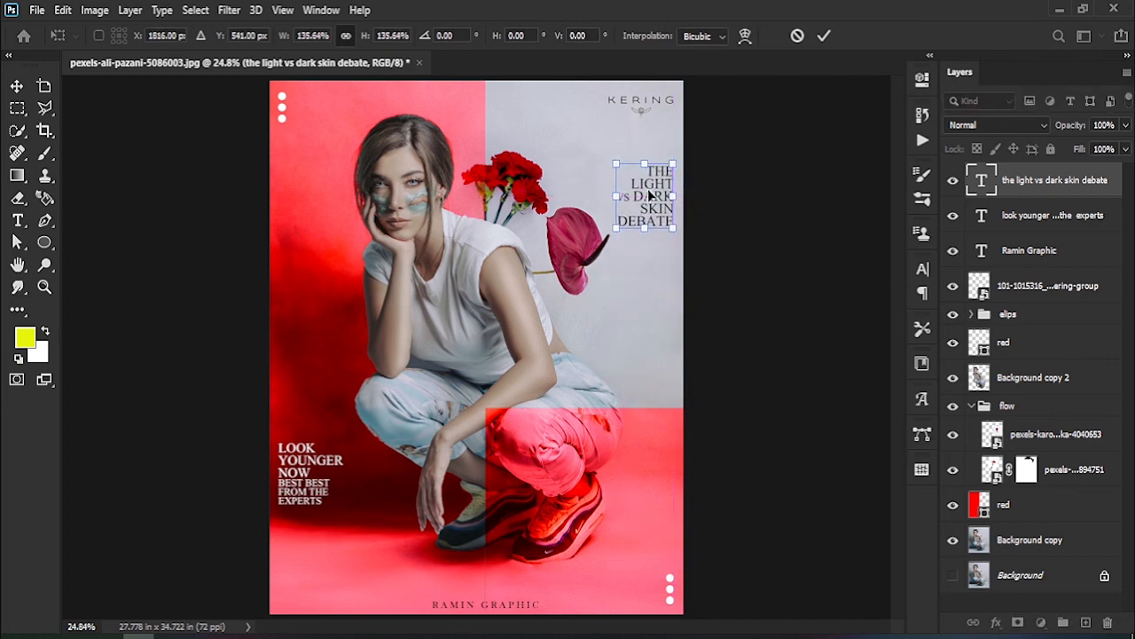
click(825, 35)
click(45, 287)
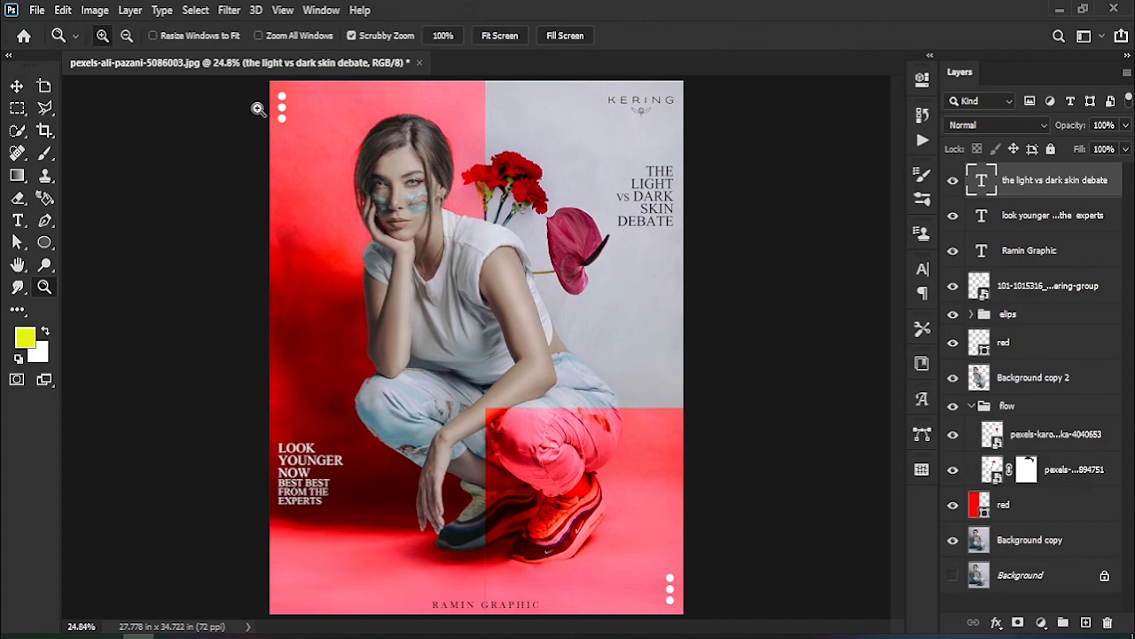
mouse_move(278, 382)
mouse_down()
mouse_move(292, 393)
mouse_move(284, 398)
mouse_move(281, 380)
mouse_up()
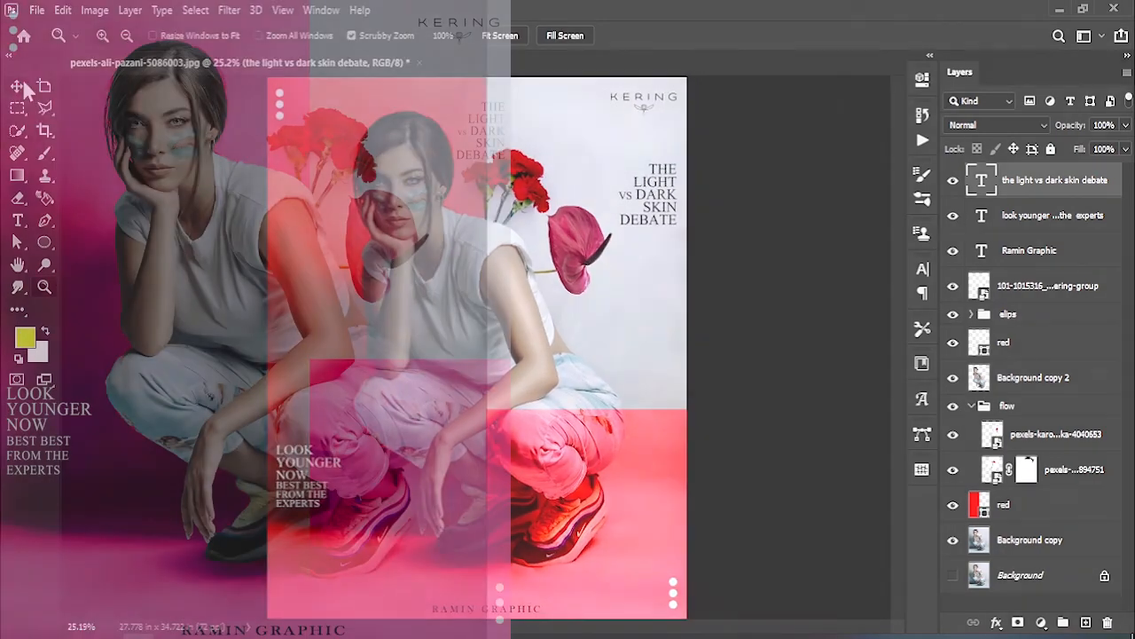